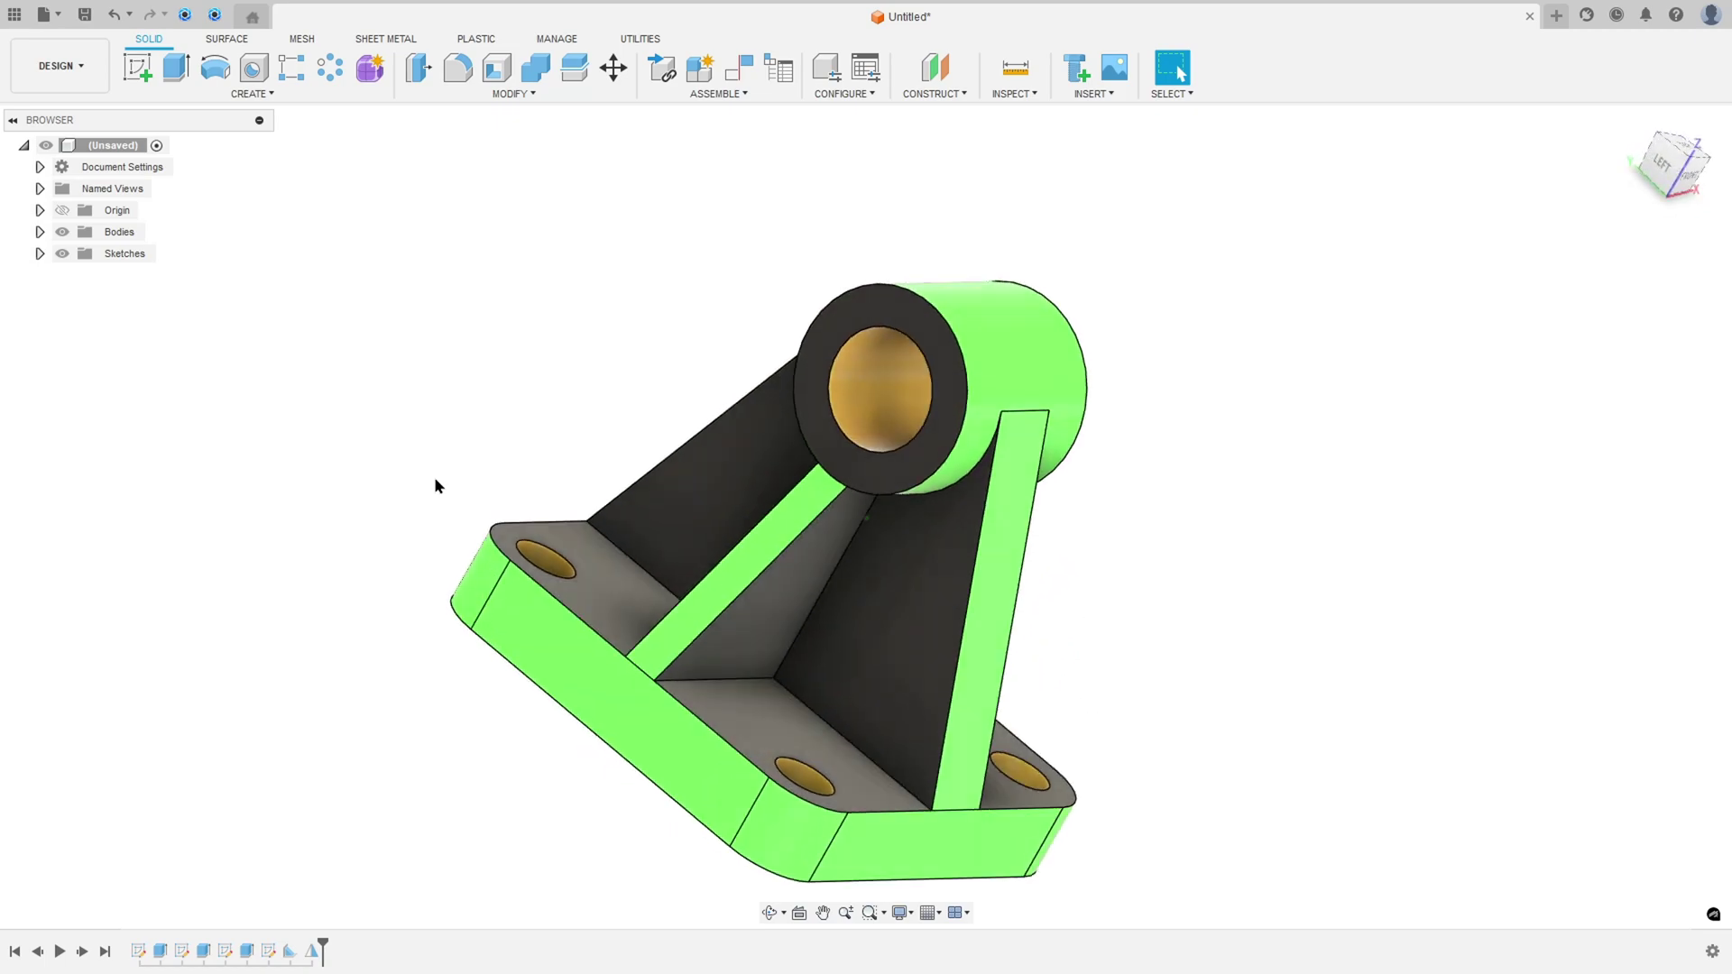
Replay the finished bracket's design history
click(59, 951)
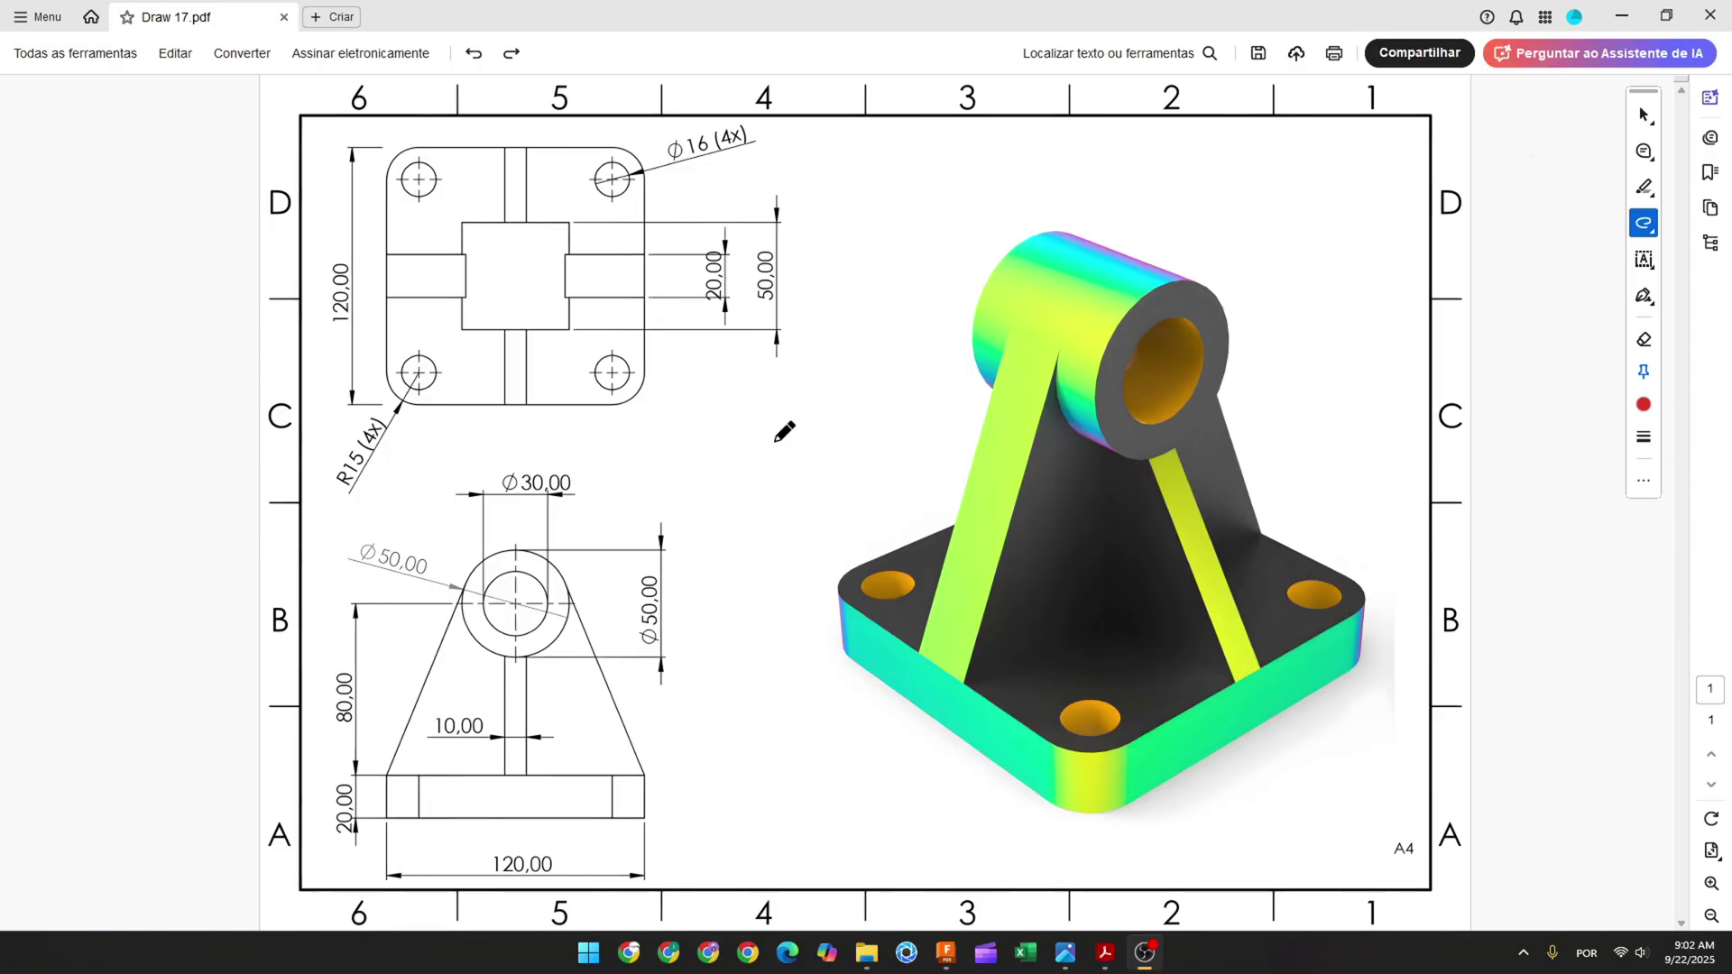
In Draw 17.pdf, draw arrows pointing at the bracket's 3D view and mark the base's upper edge and both 120 mm dimensions
mouse_move(784, 441)
mouse_down()
mouse_move(888, 444)
mouse_move(887, 475)
mouse_move(929, 445)
mouse_up()
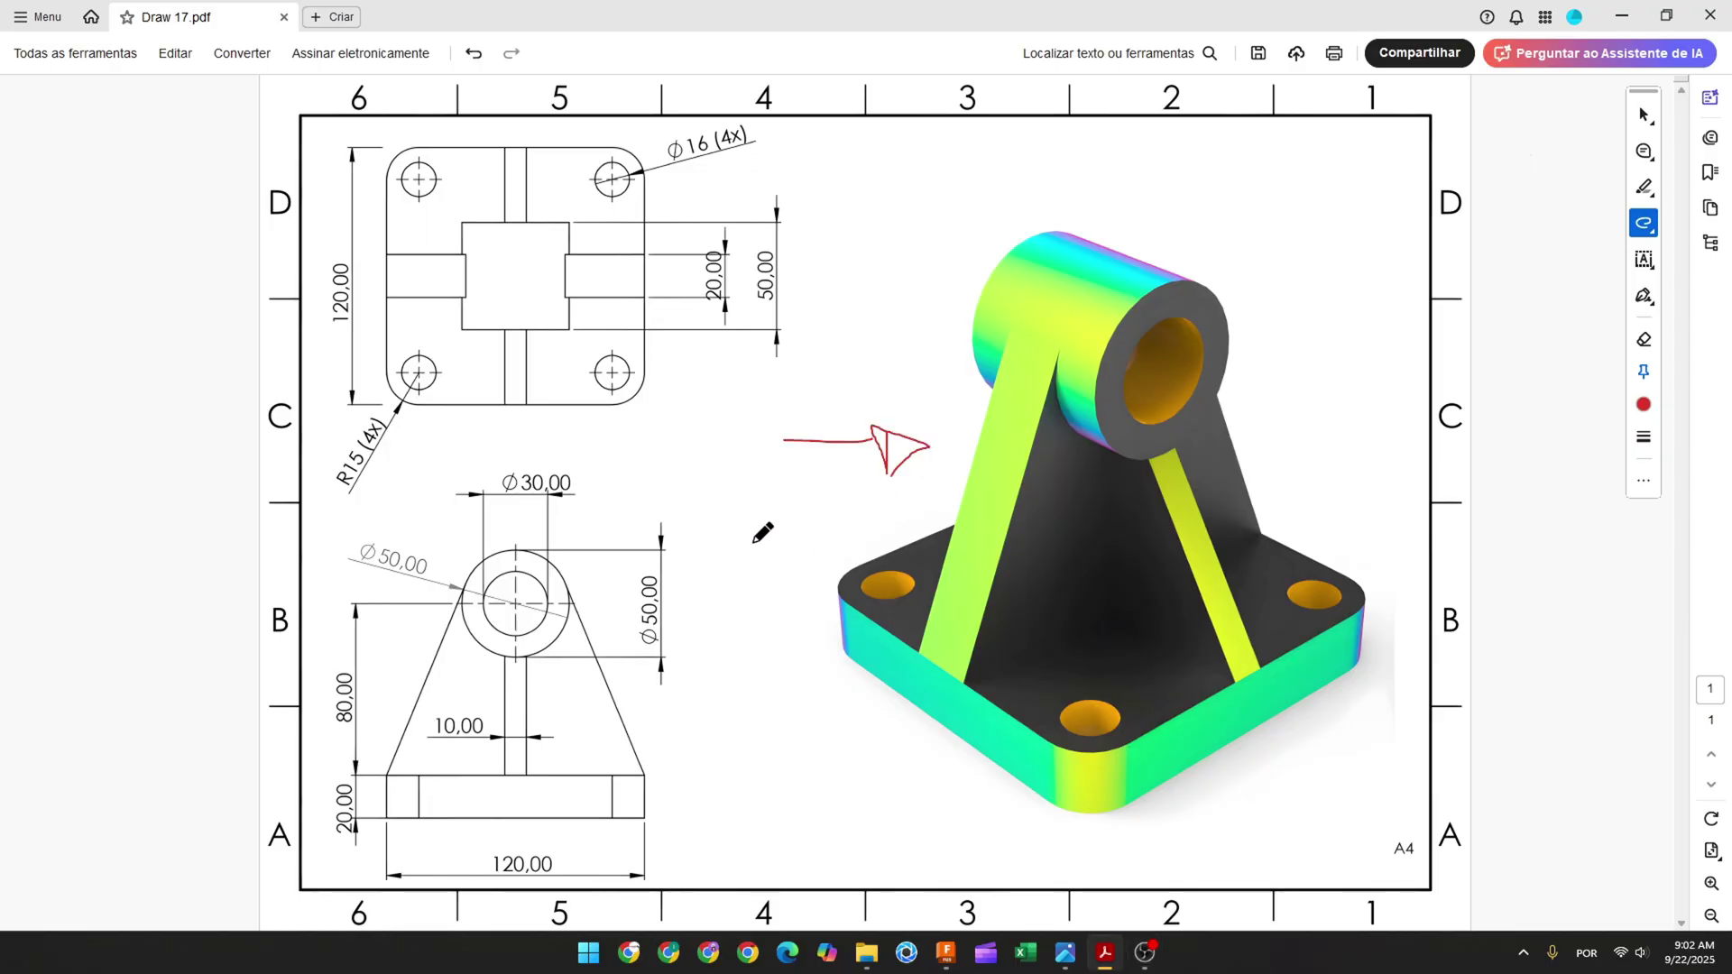
mouse_move(750, 504)
mouse_down()
mouse_move(800, 536)
mouse_move(792, 570)
mouse_up()
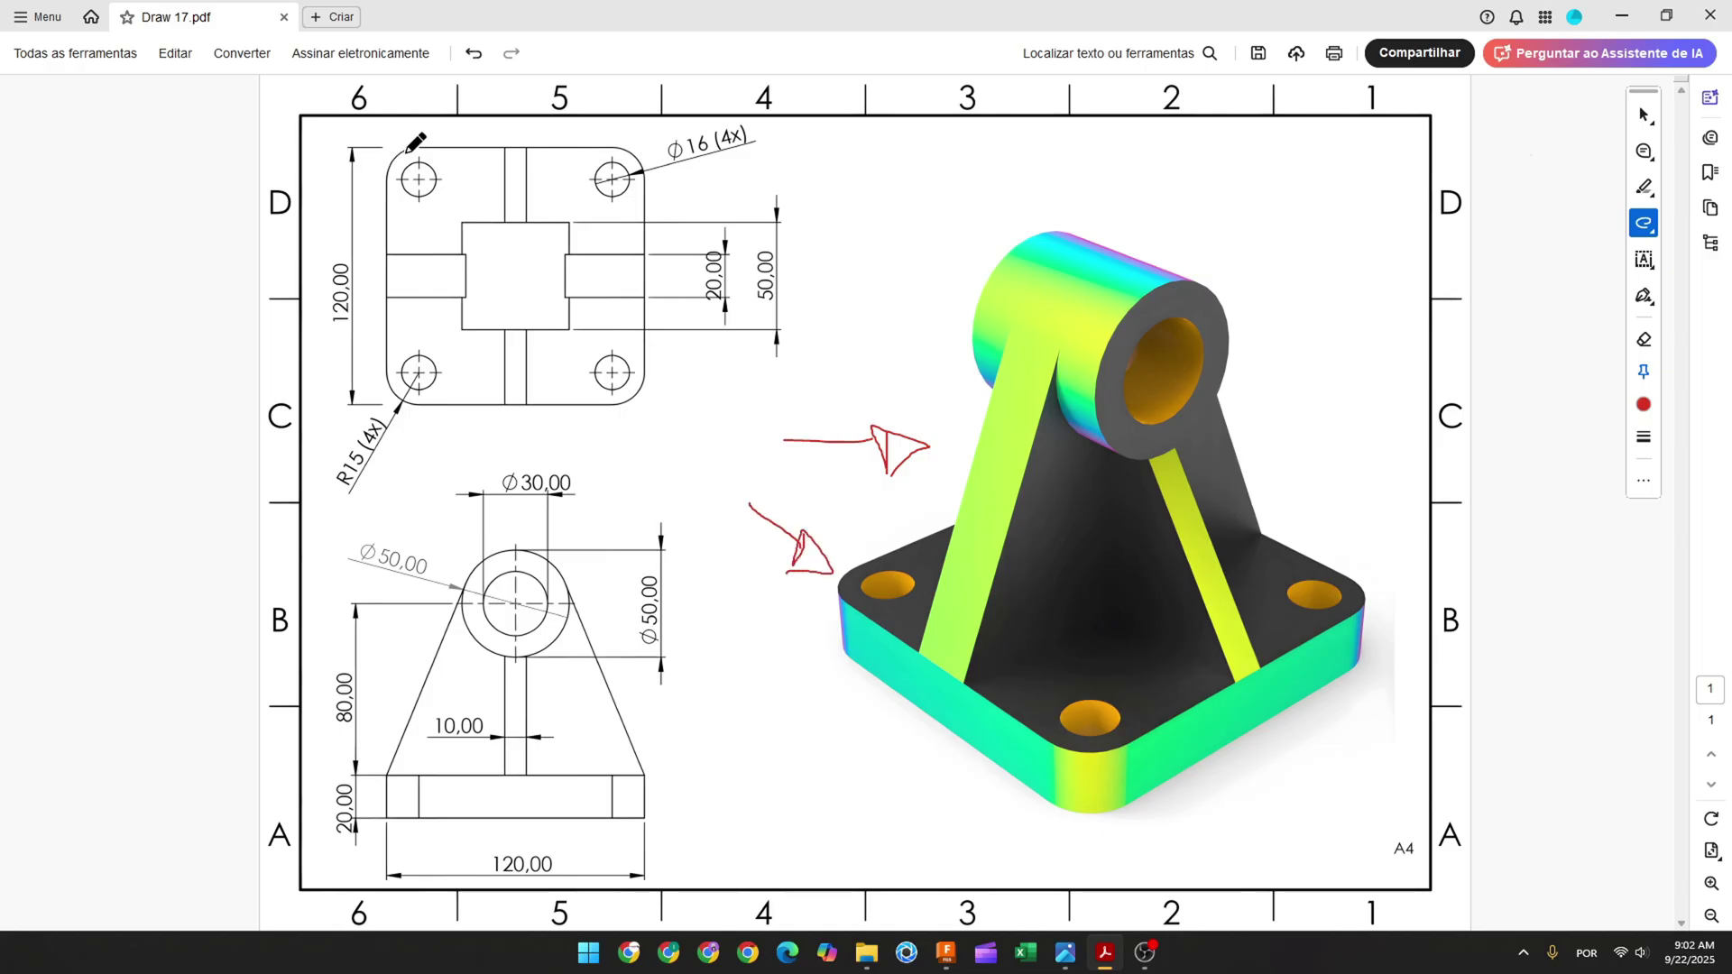
drag(407, 150, 594, 145)
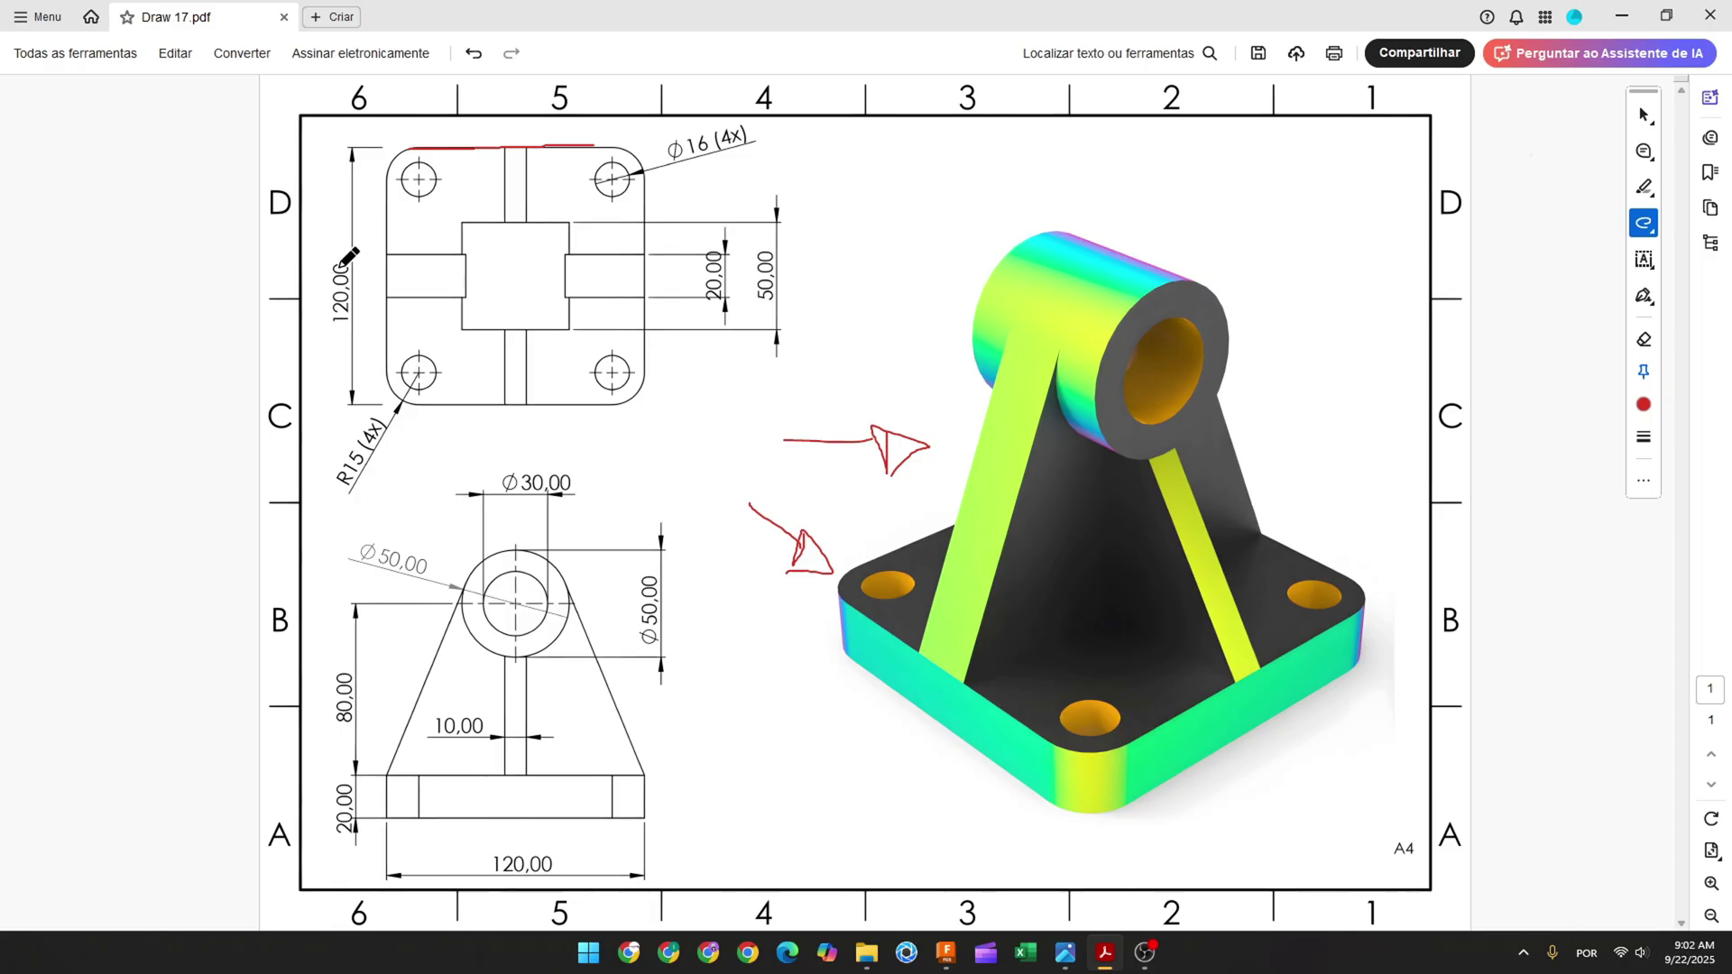
drag(344, 256, 343, 323)
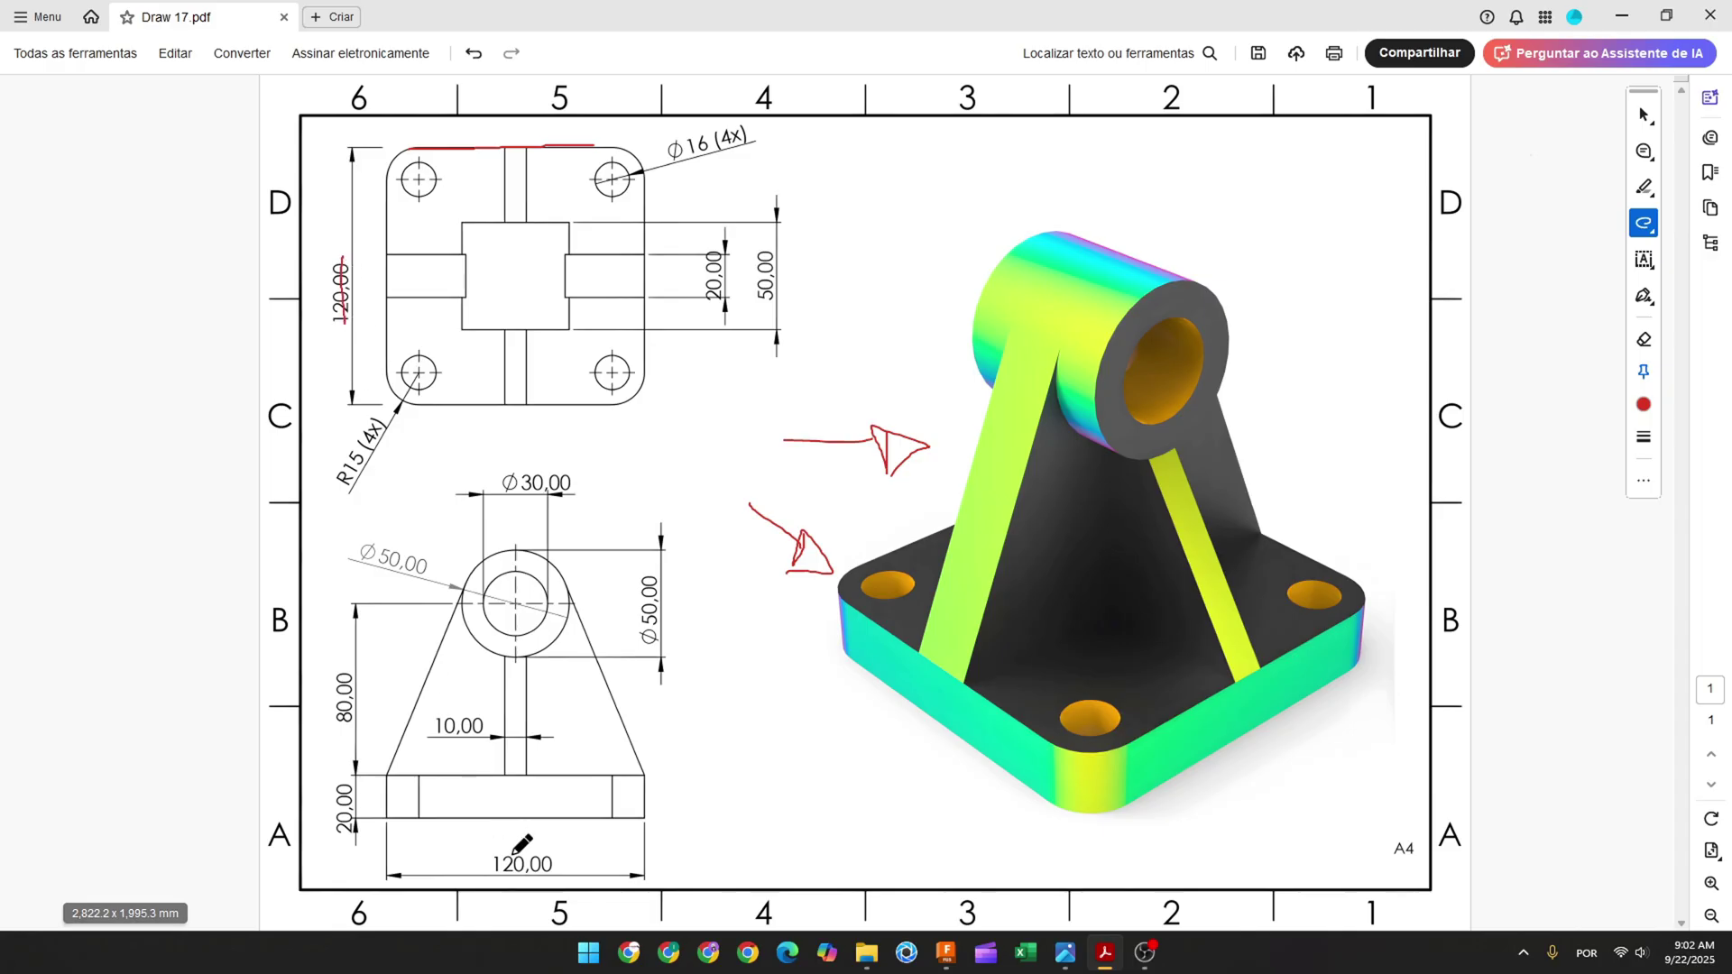
drag(496, 863, 558, 870)
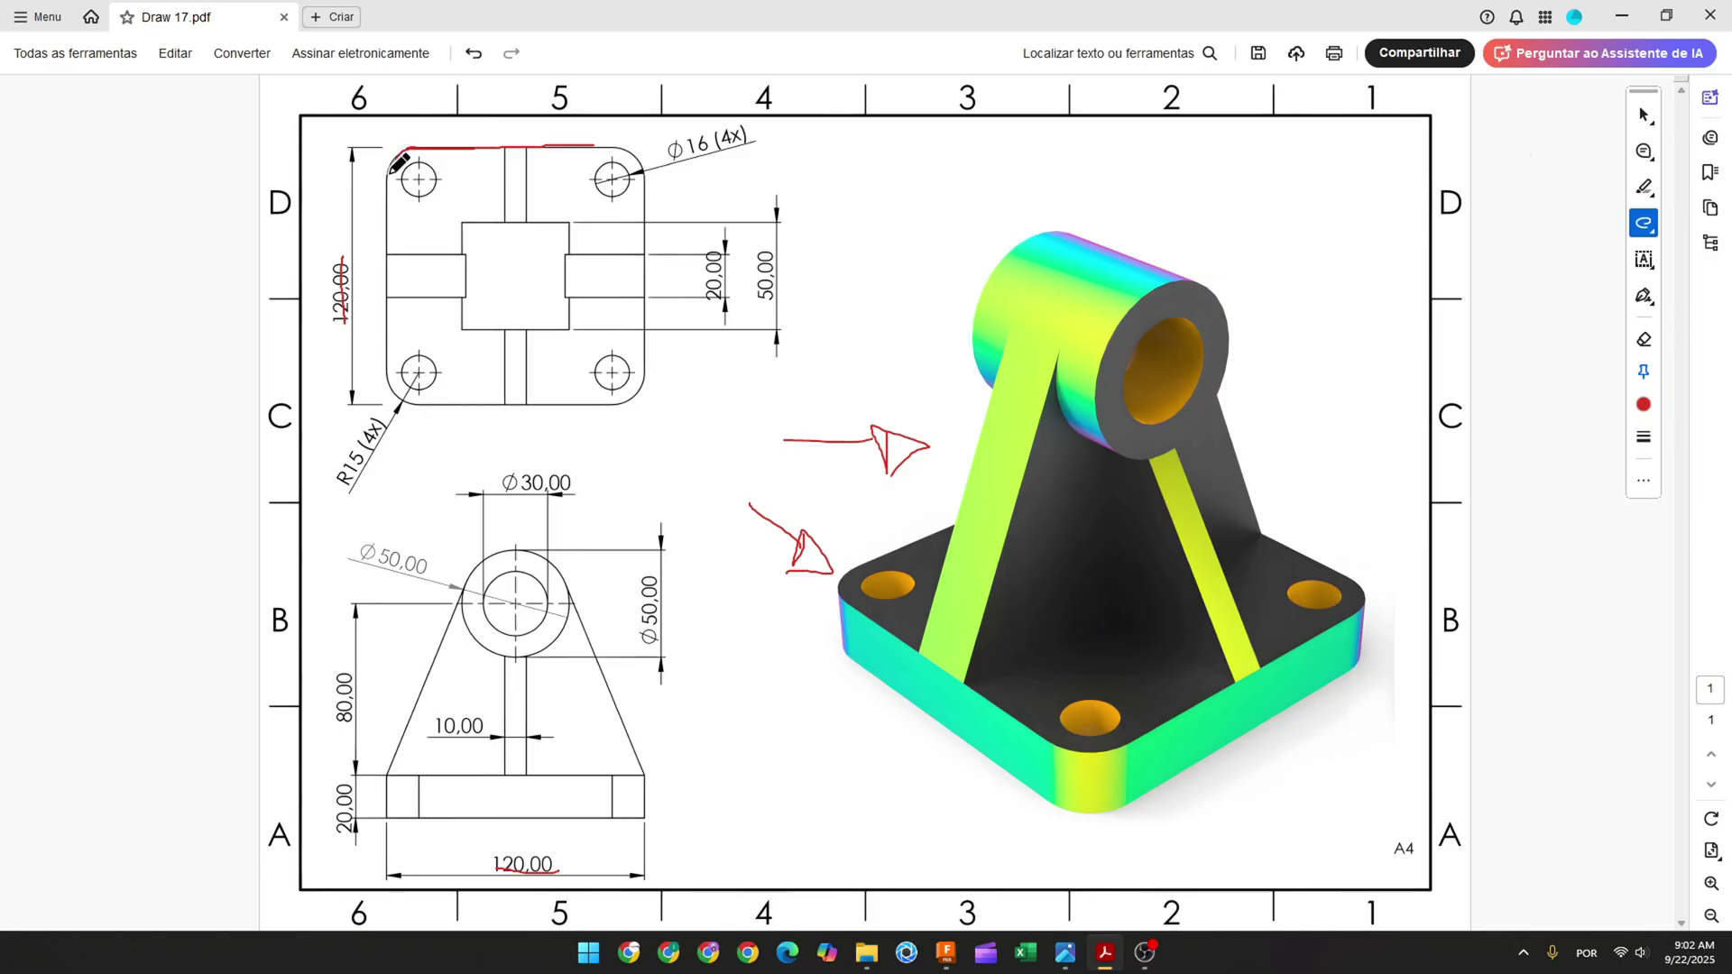
Underline the R15 corner radius note and mark the lower-left corner and its hole in the drawing's top view
drag(342, 492, 386, 421)
drag(405, 370, 426, 380)
drag(393, 370, 424, 400)
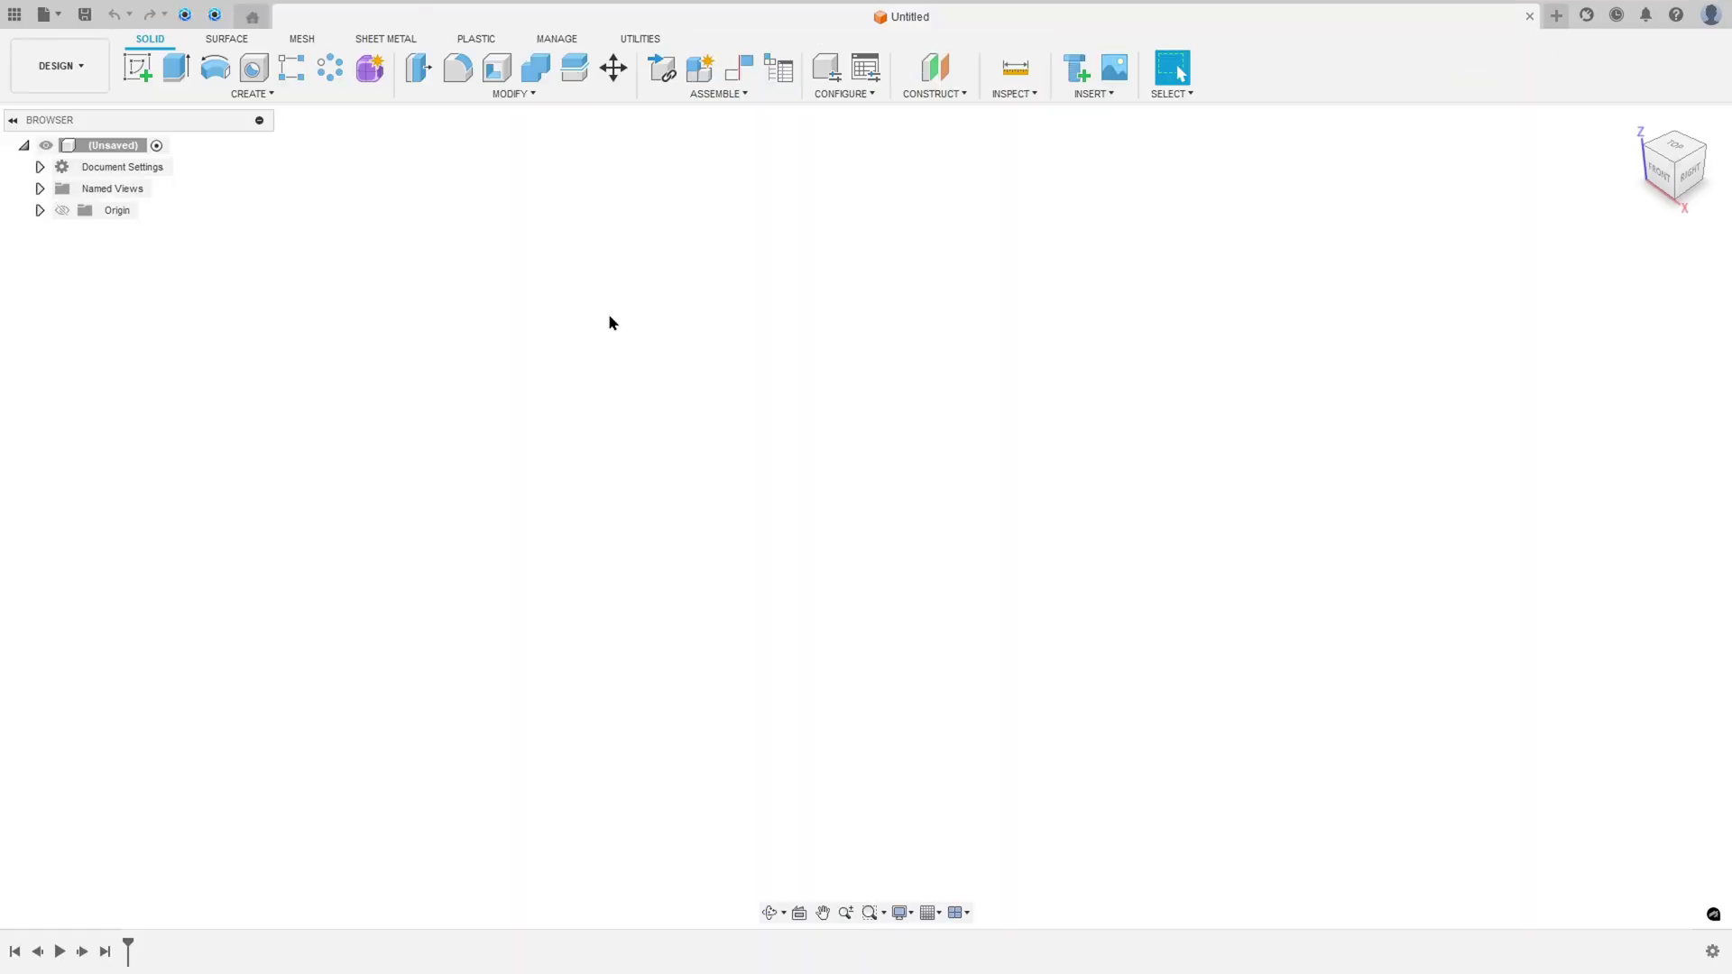
Start a sketch on the horizontal origin plane and draw a 120 by 120 mm center rectangle at the origin
click(137, 67)
click(938, 516)
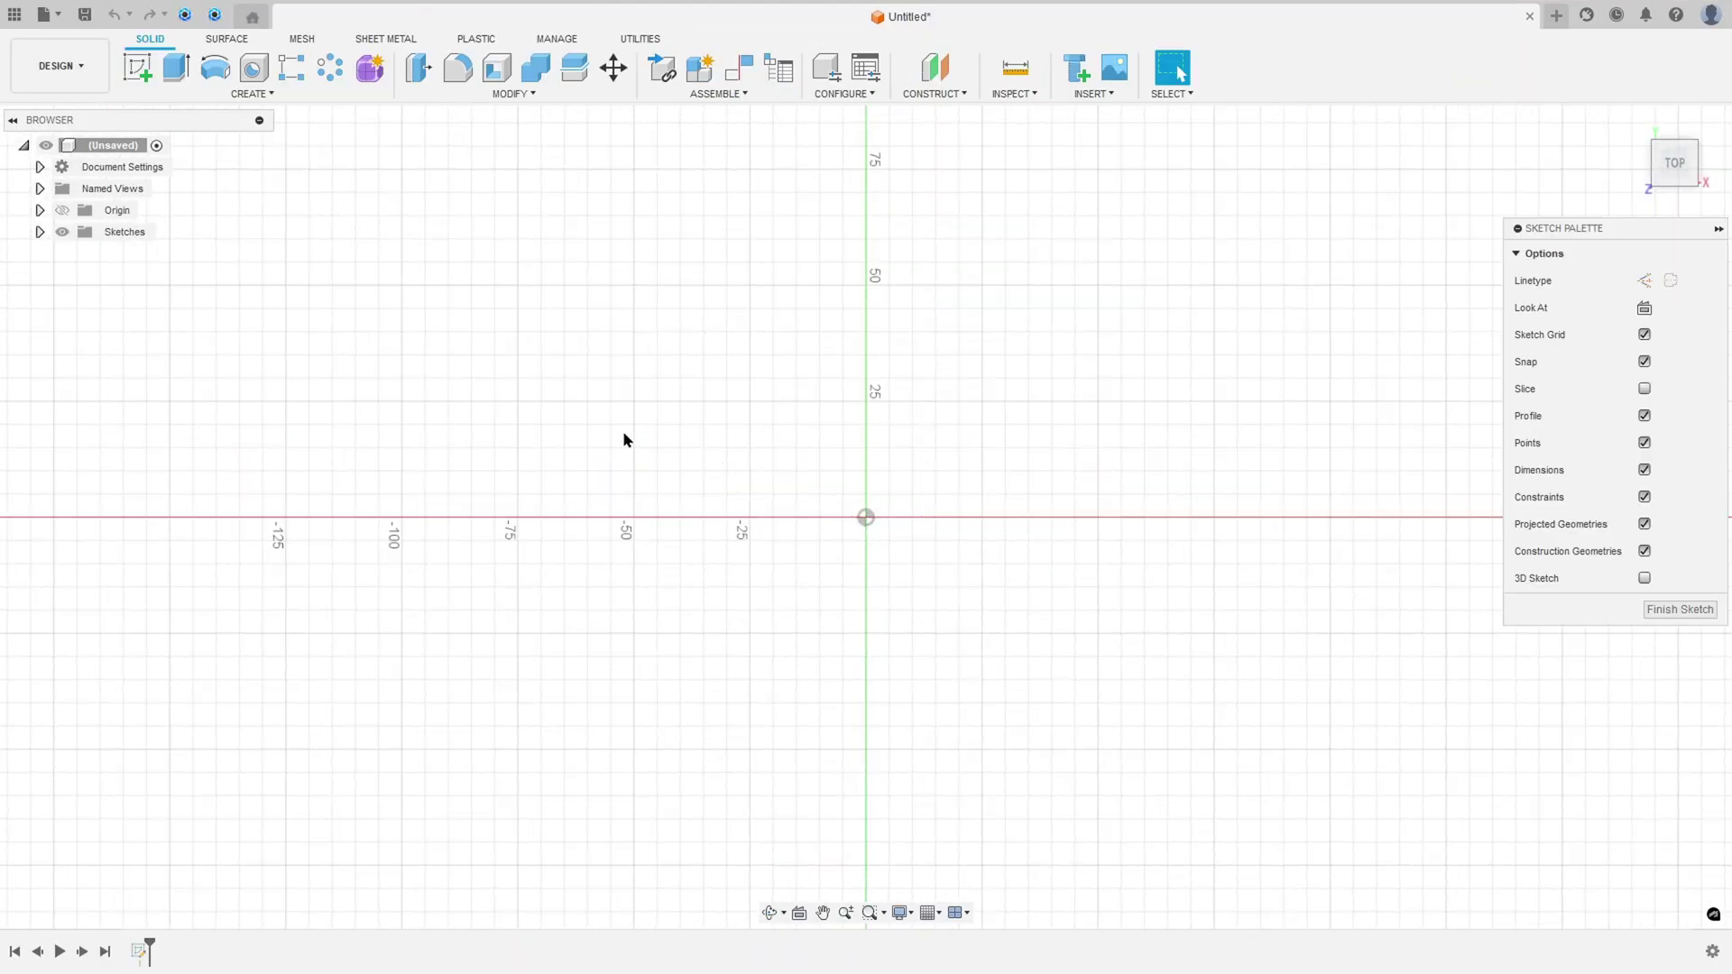
click(178, 73)
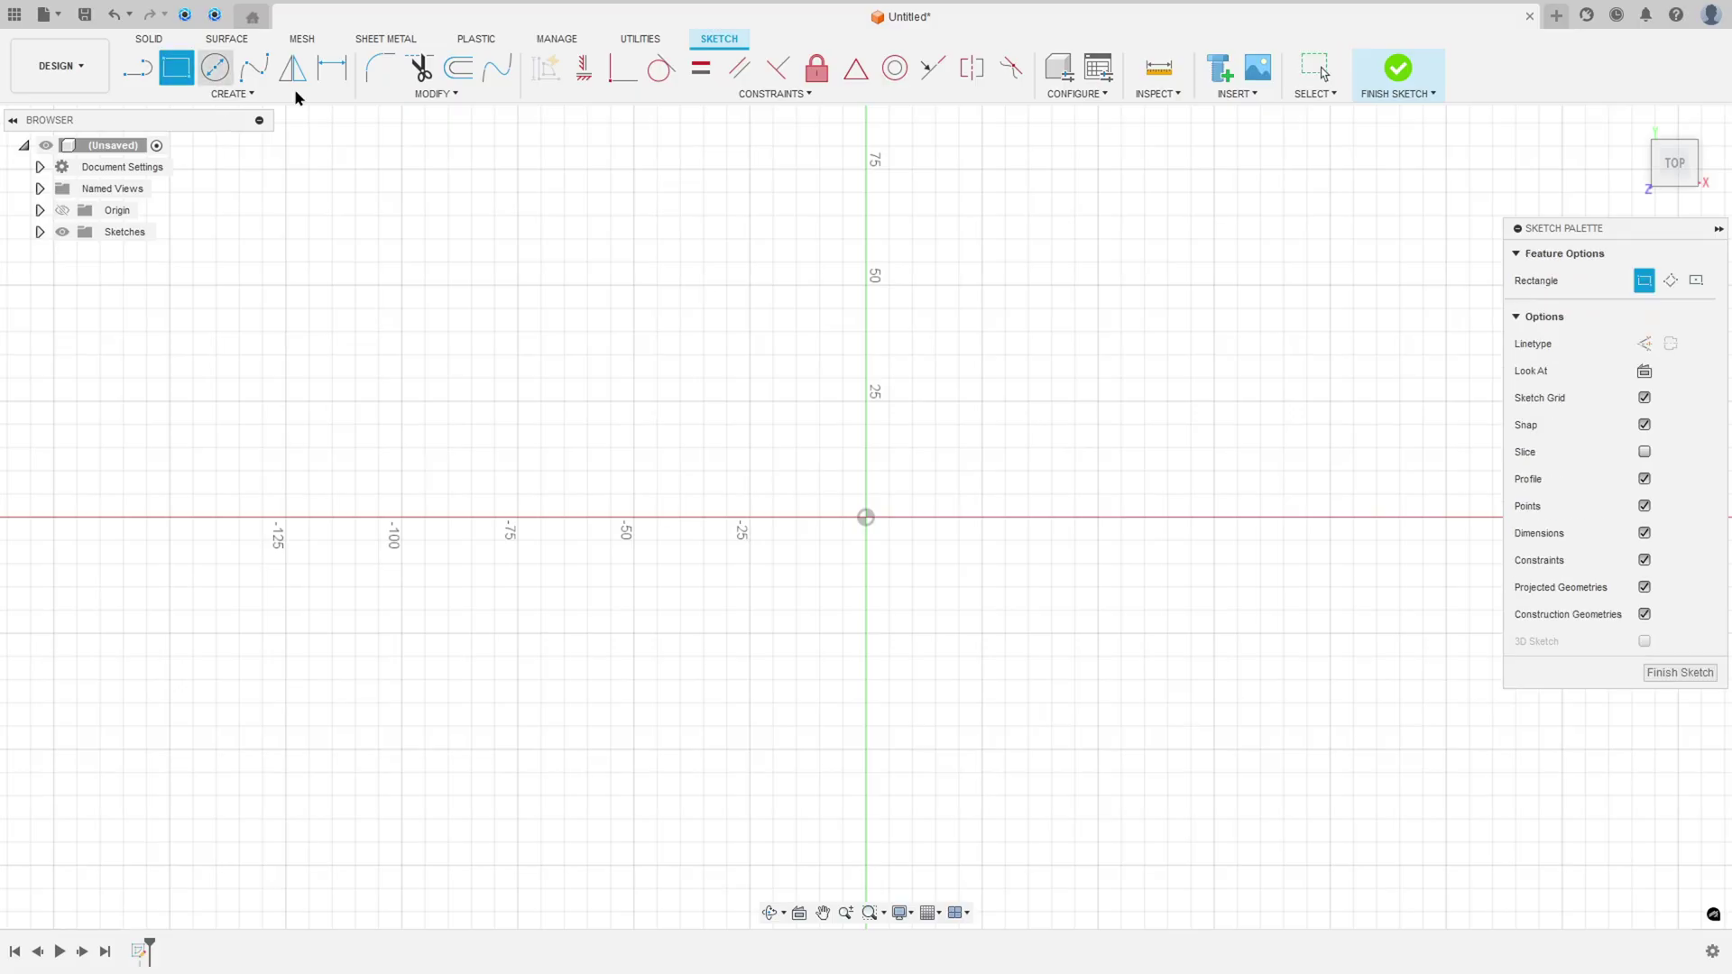
click(1697, 281)
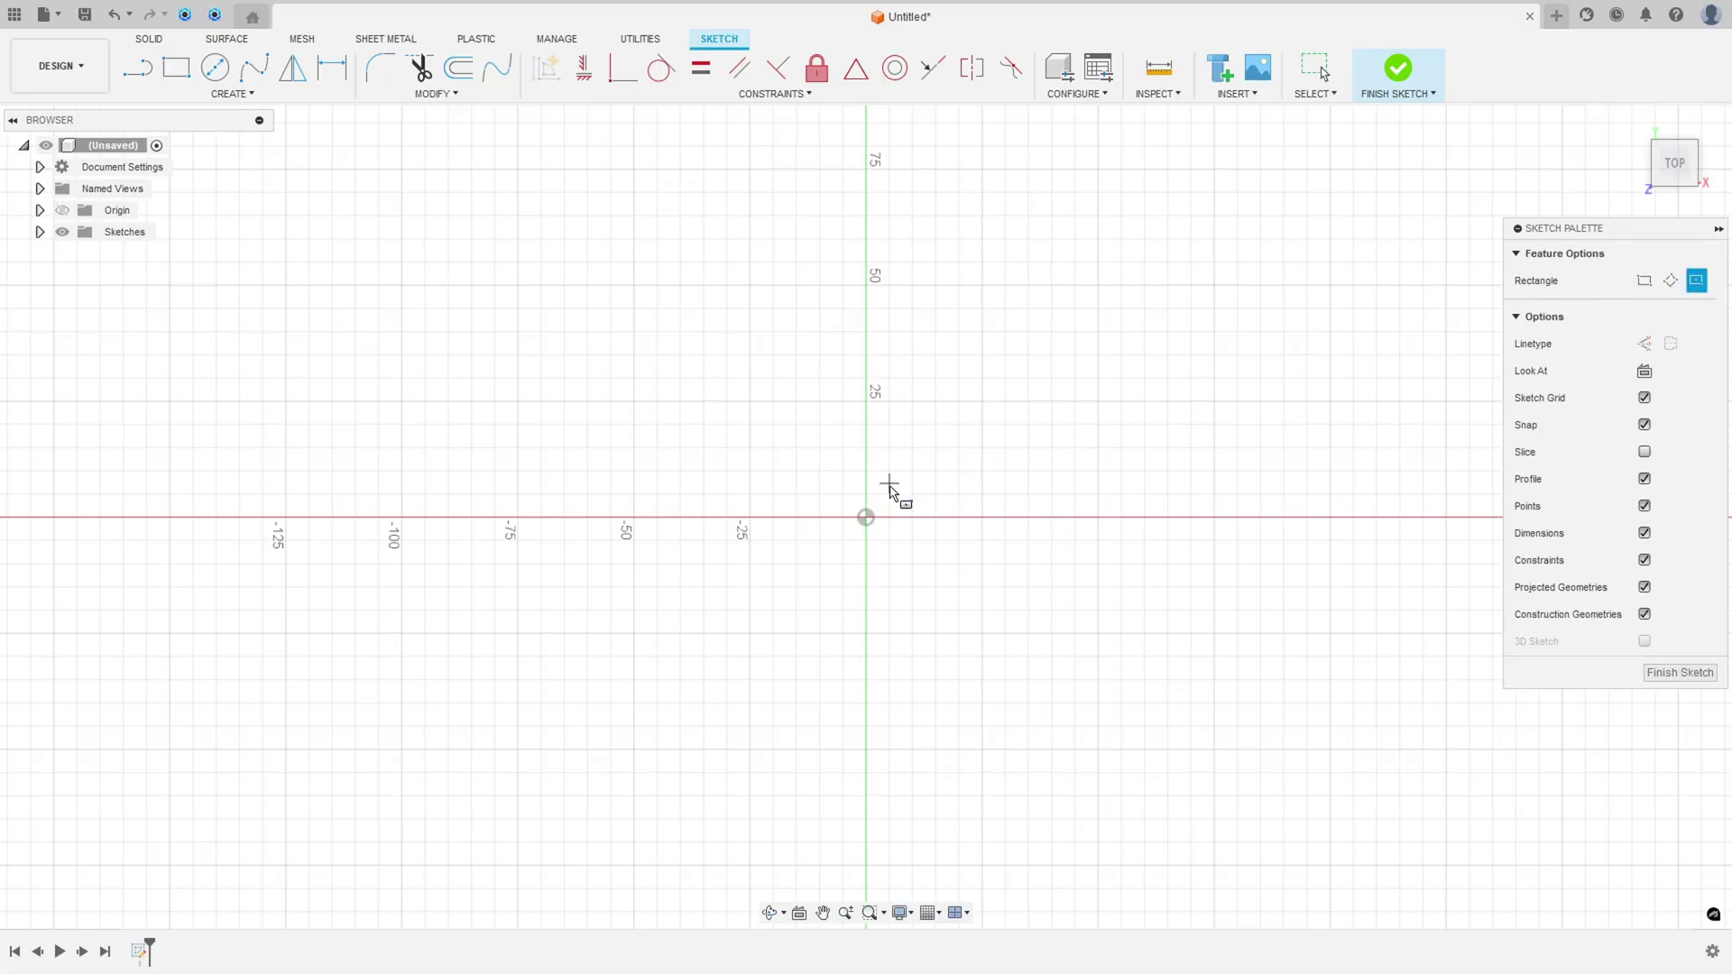
click(865, 517)
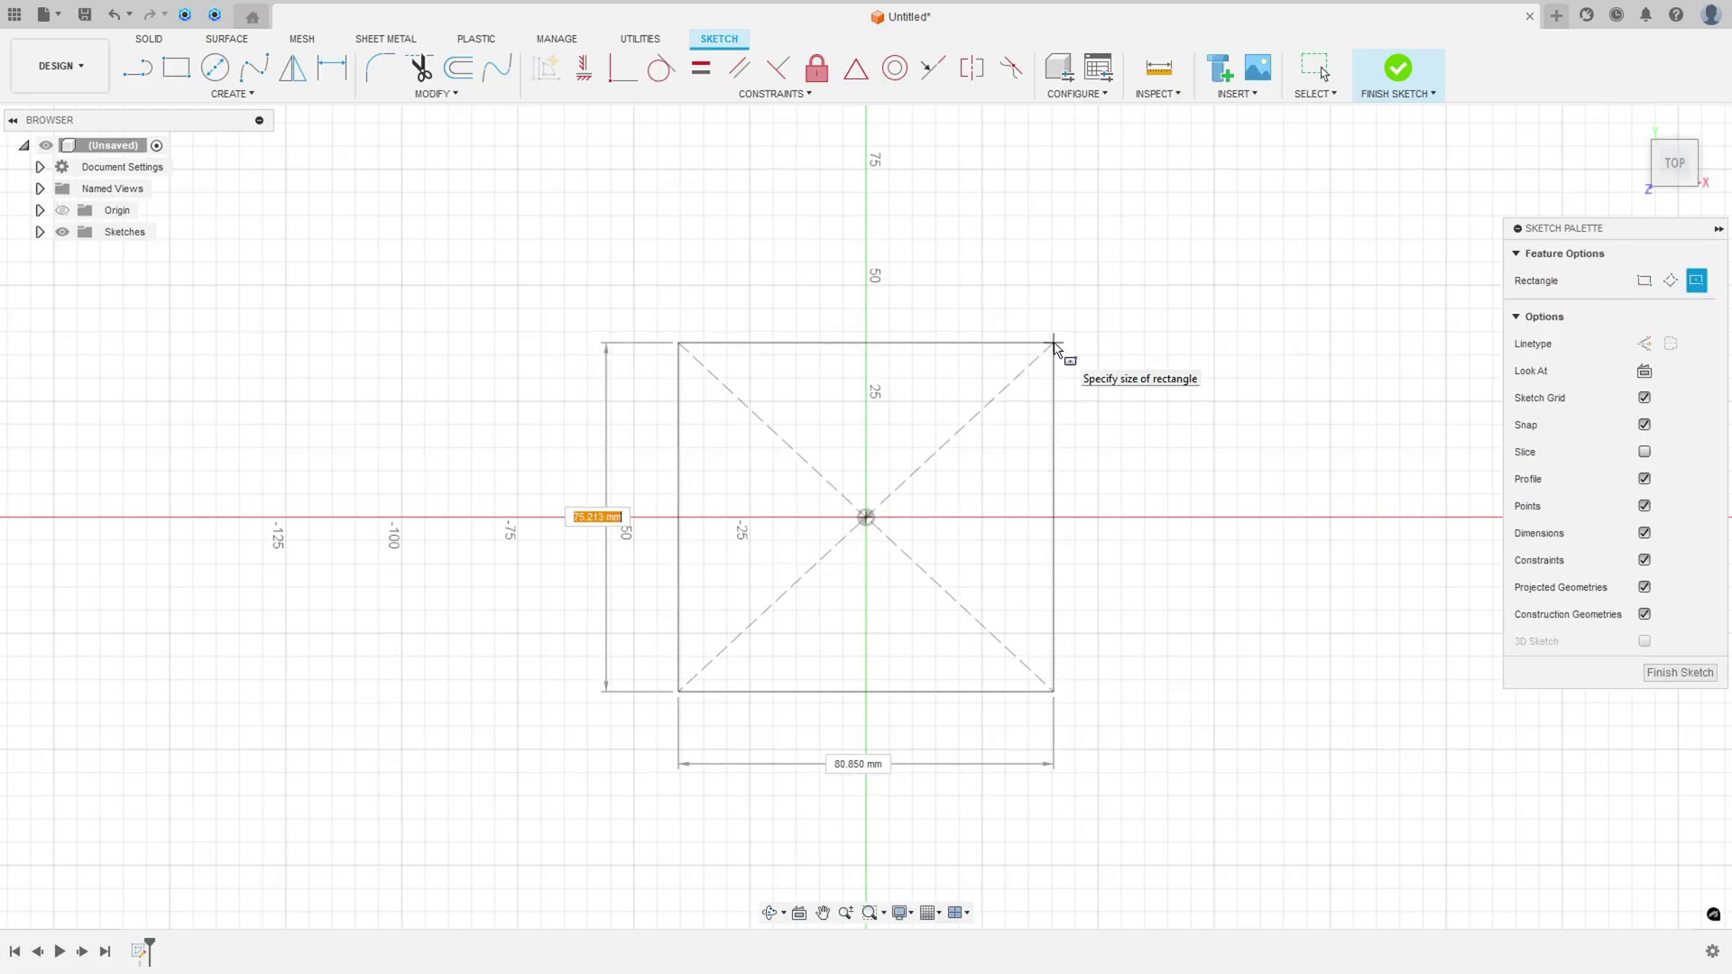
text(120)
key(Tab)
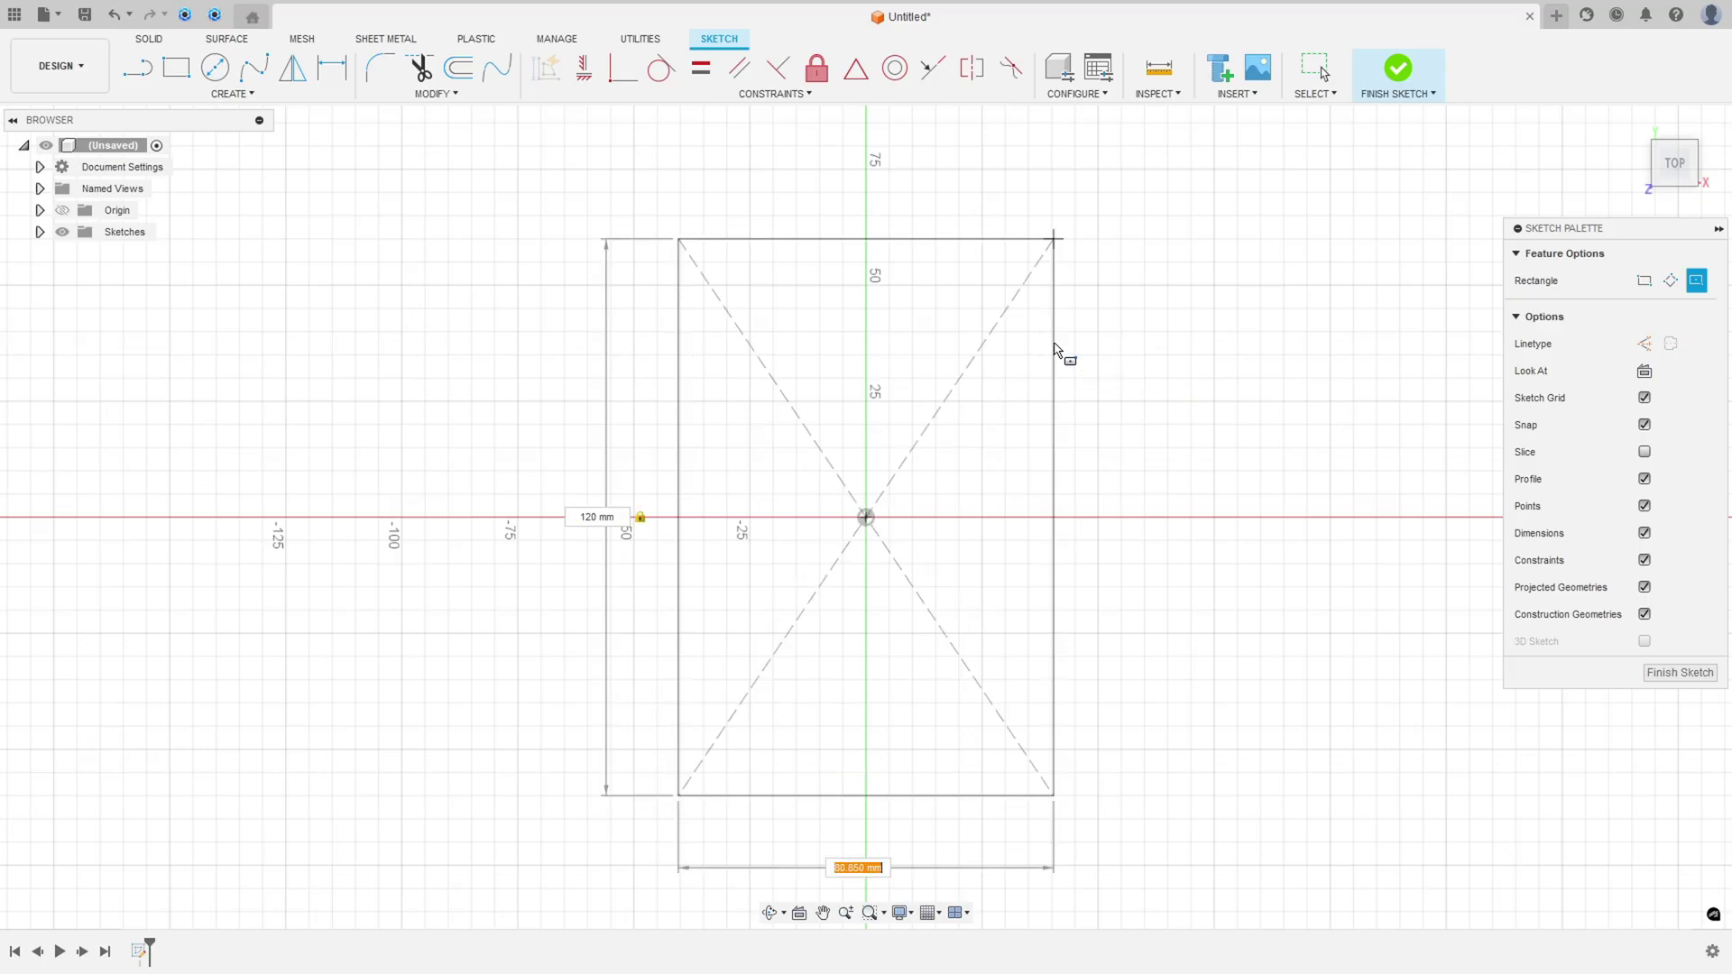
text(120)
key(Return)
scroll(1096, 538, down, 1)
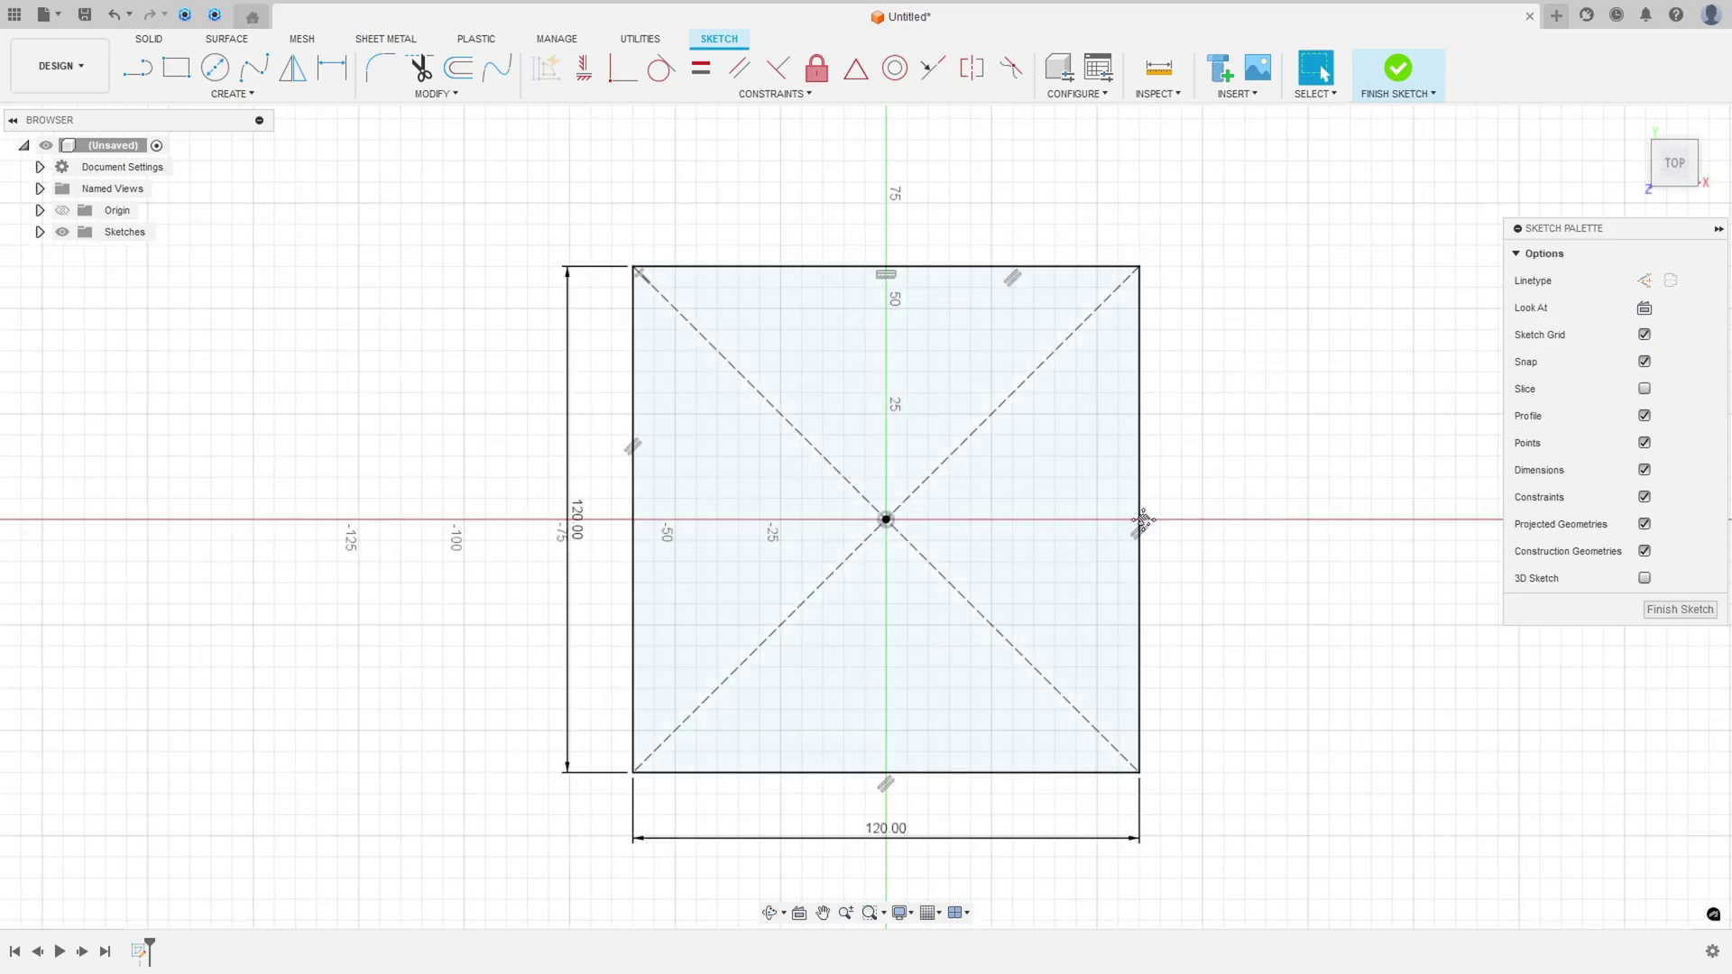
Fillet all four corners of the square with a 15 mm radius and move the radius dimension label clear of the outline
middle_drag(1308, 401, 1150, 379)
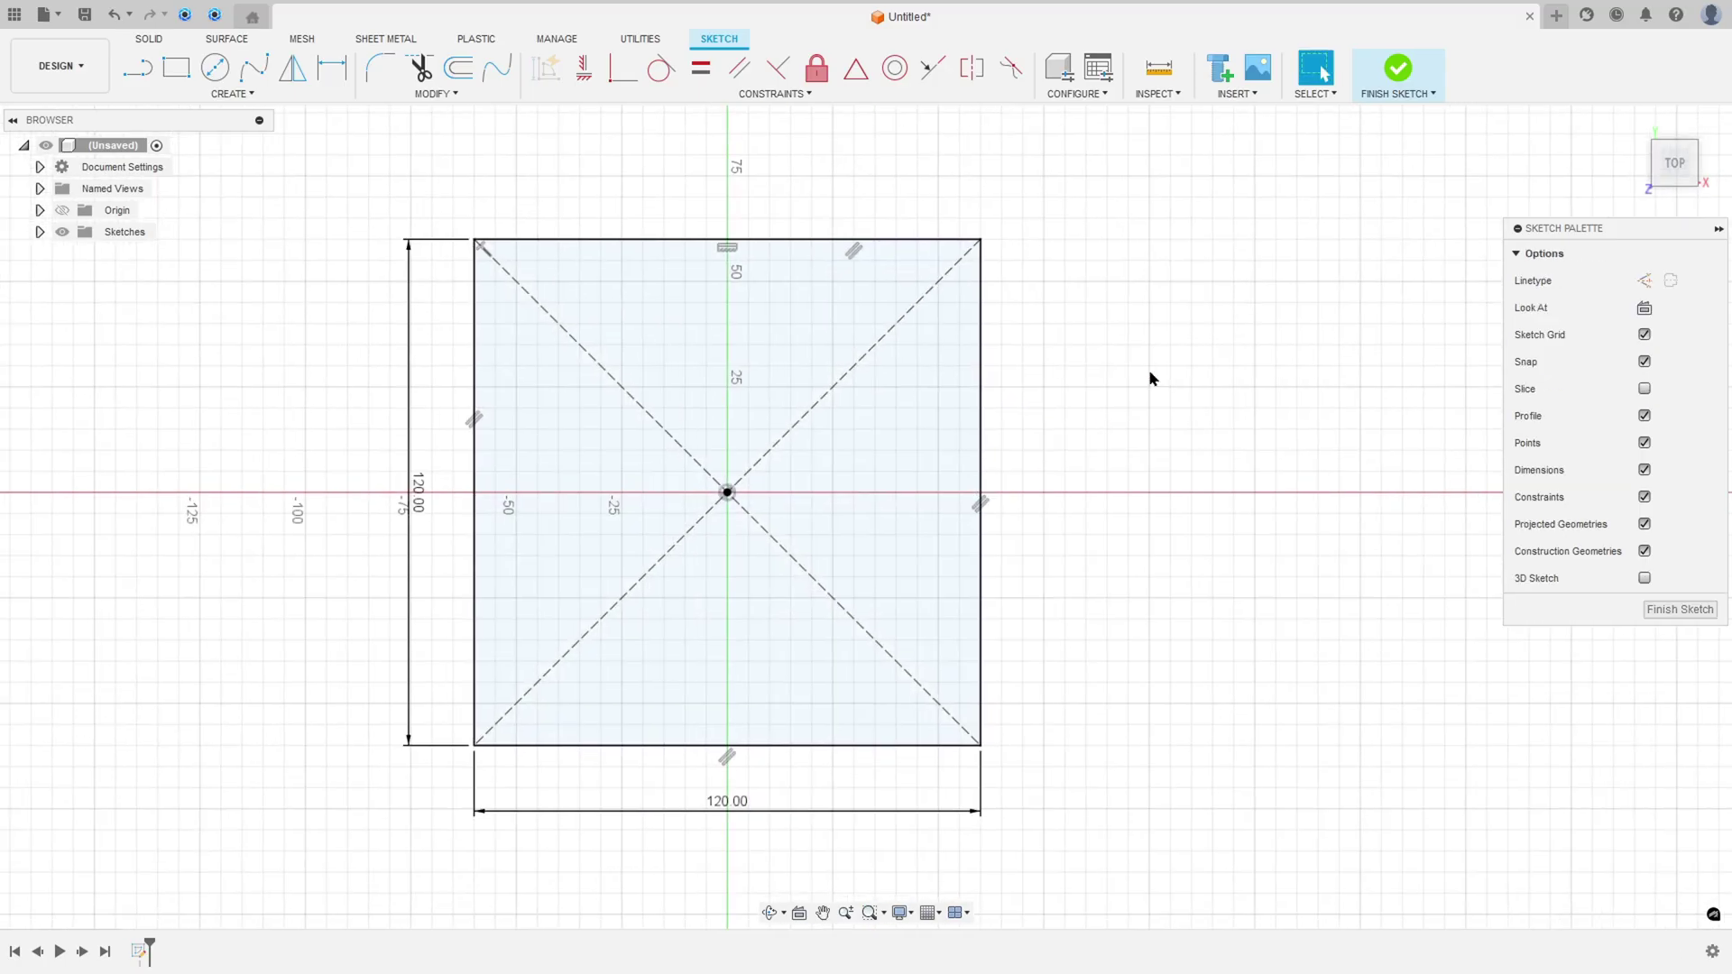
click(380, 67)
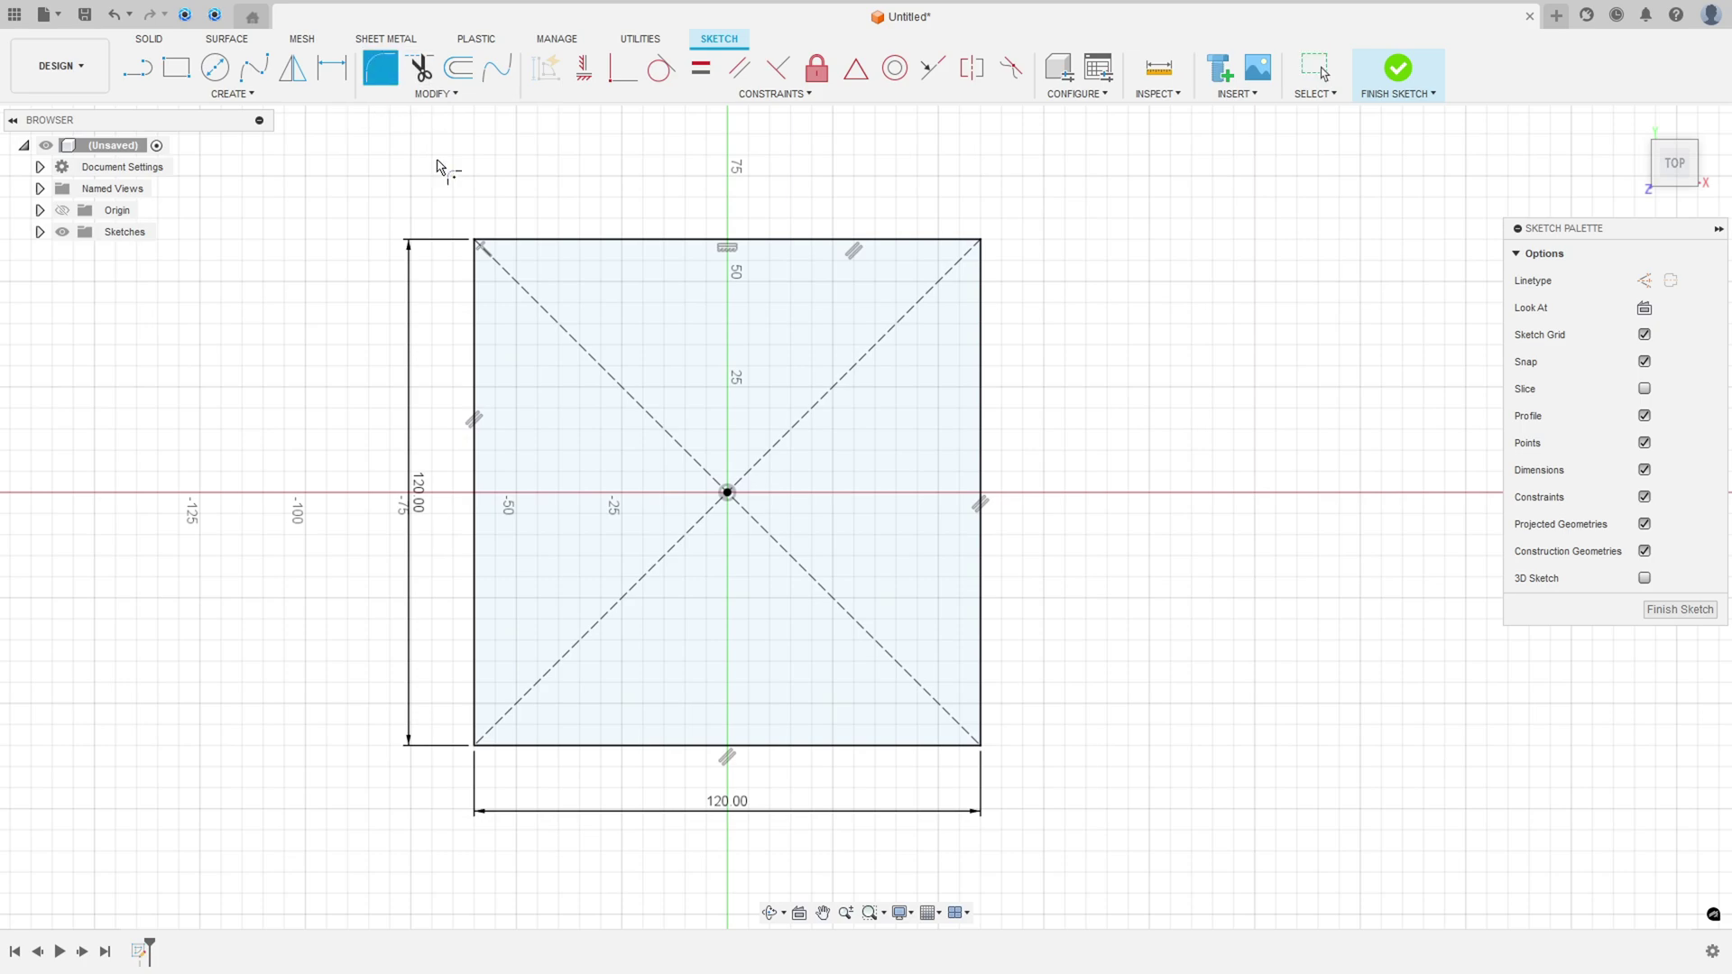
click(477, 241)
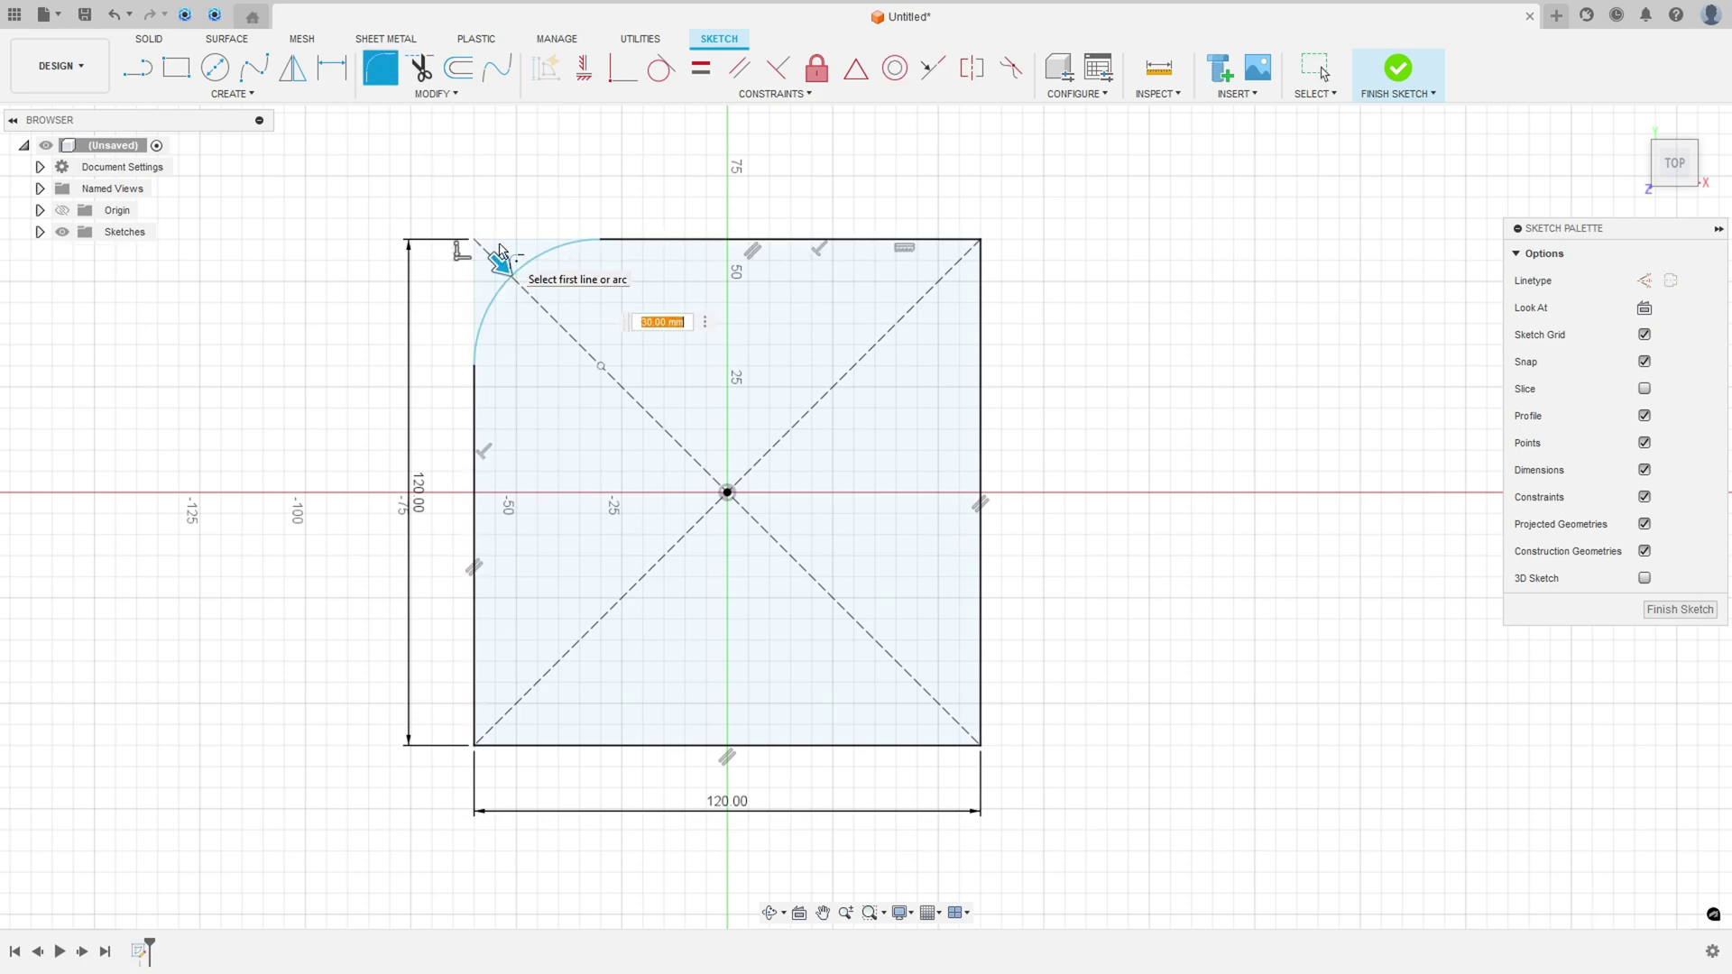
text(15)
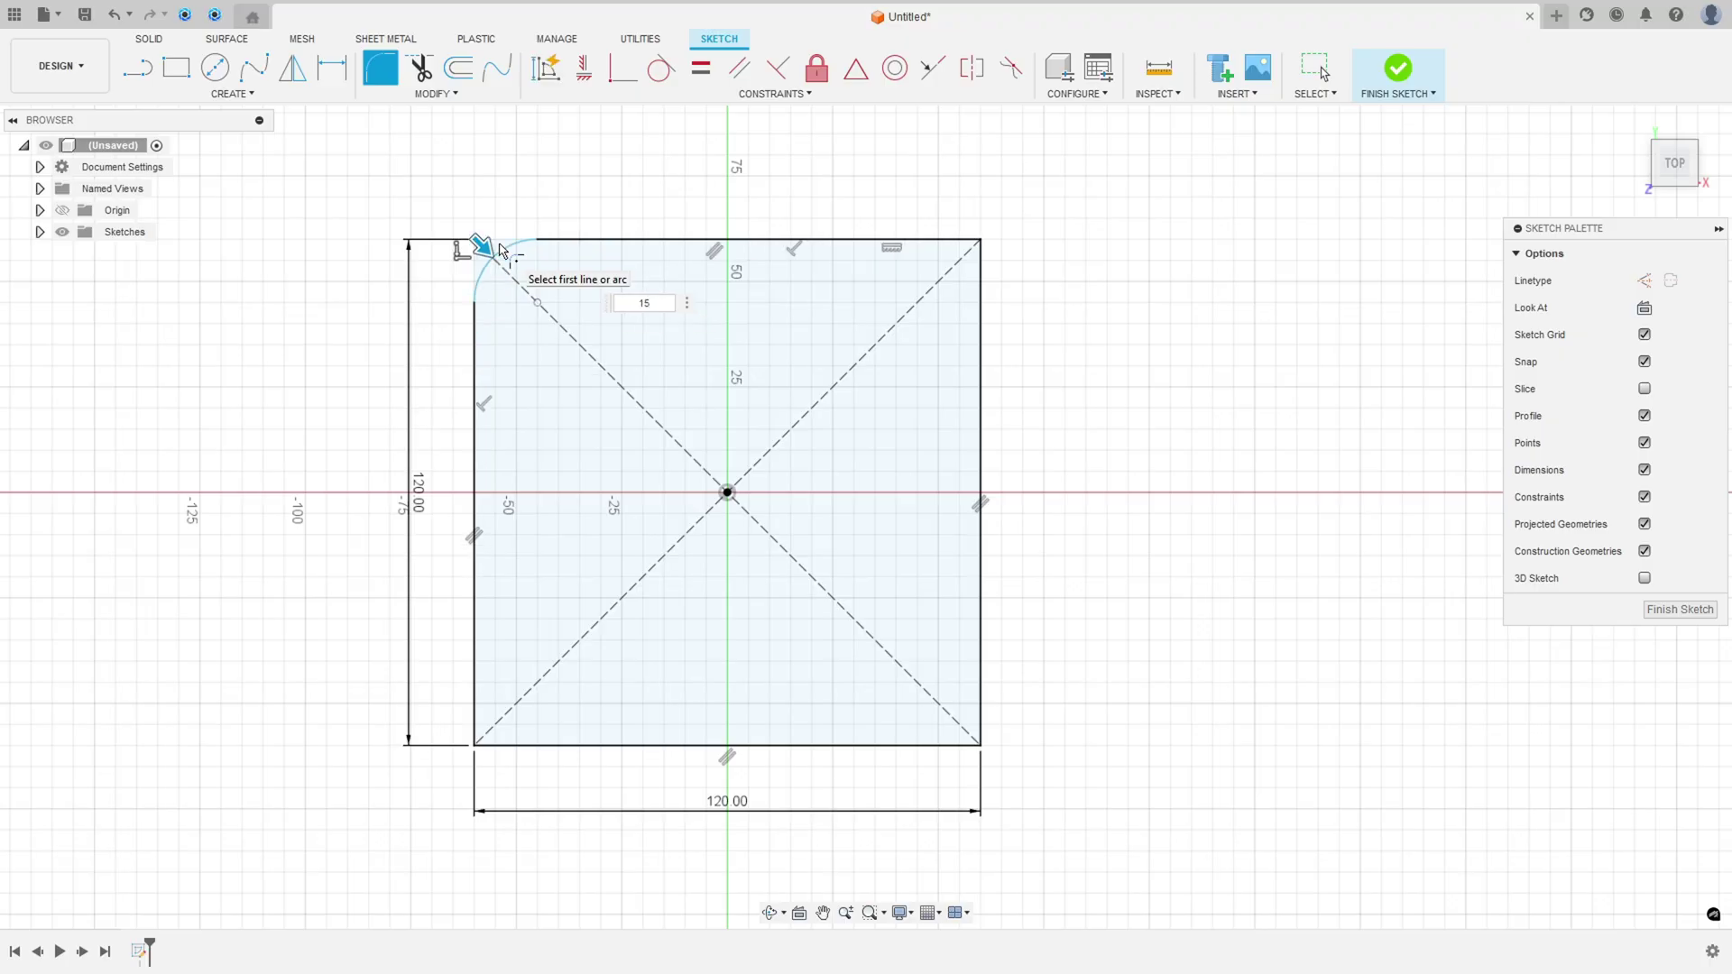
key(Return)
click(977, 241)
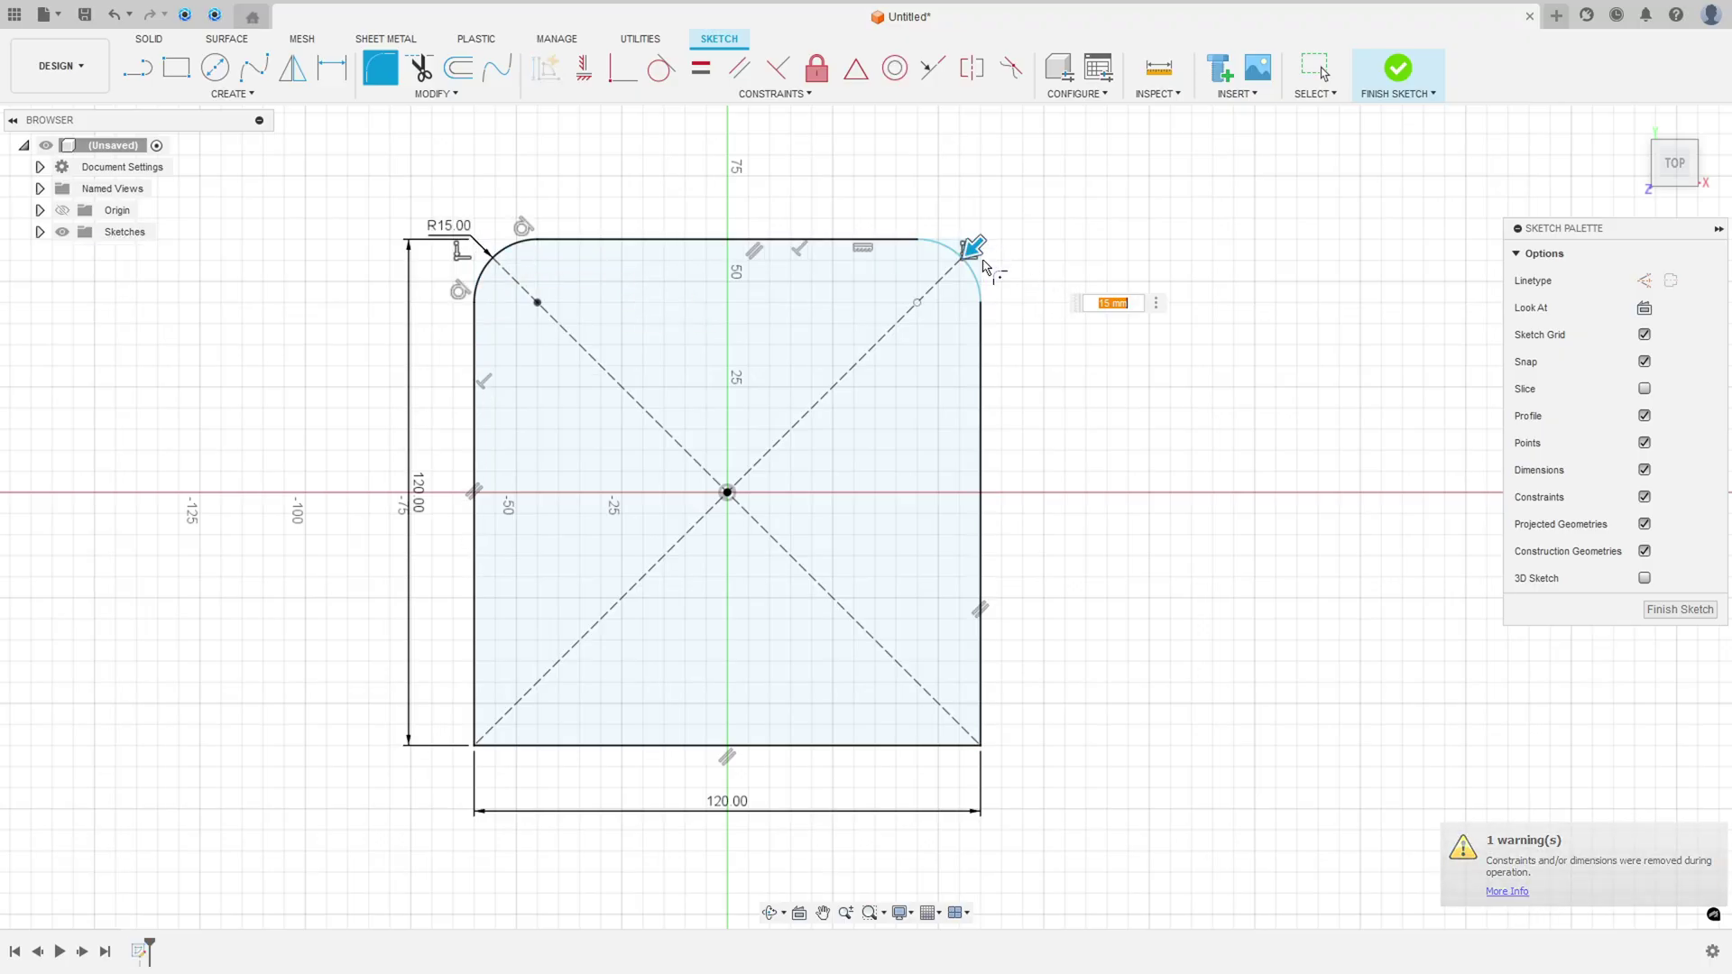
key(Return)
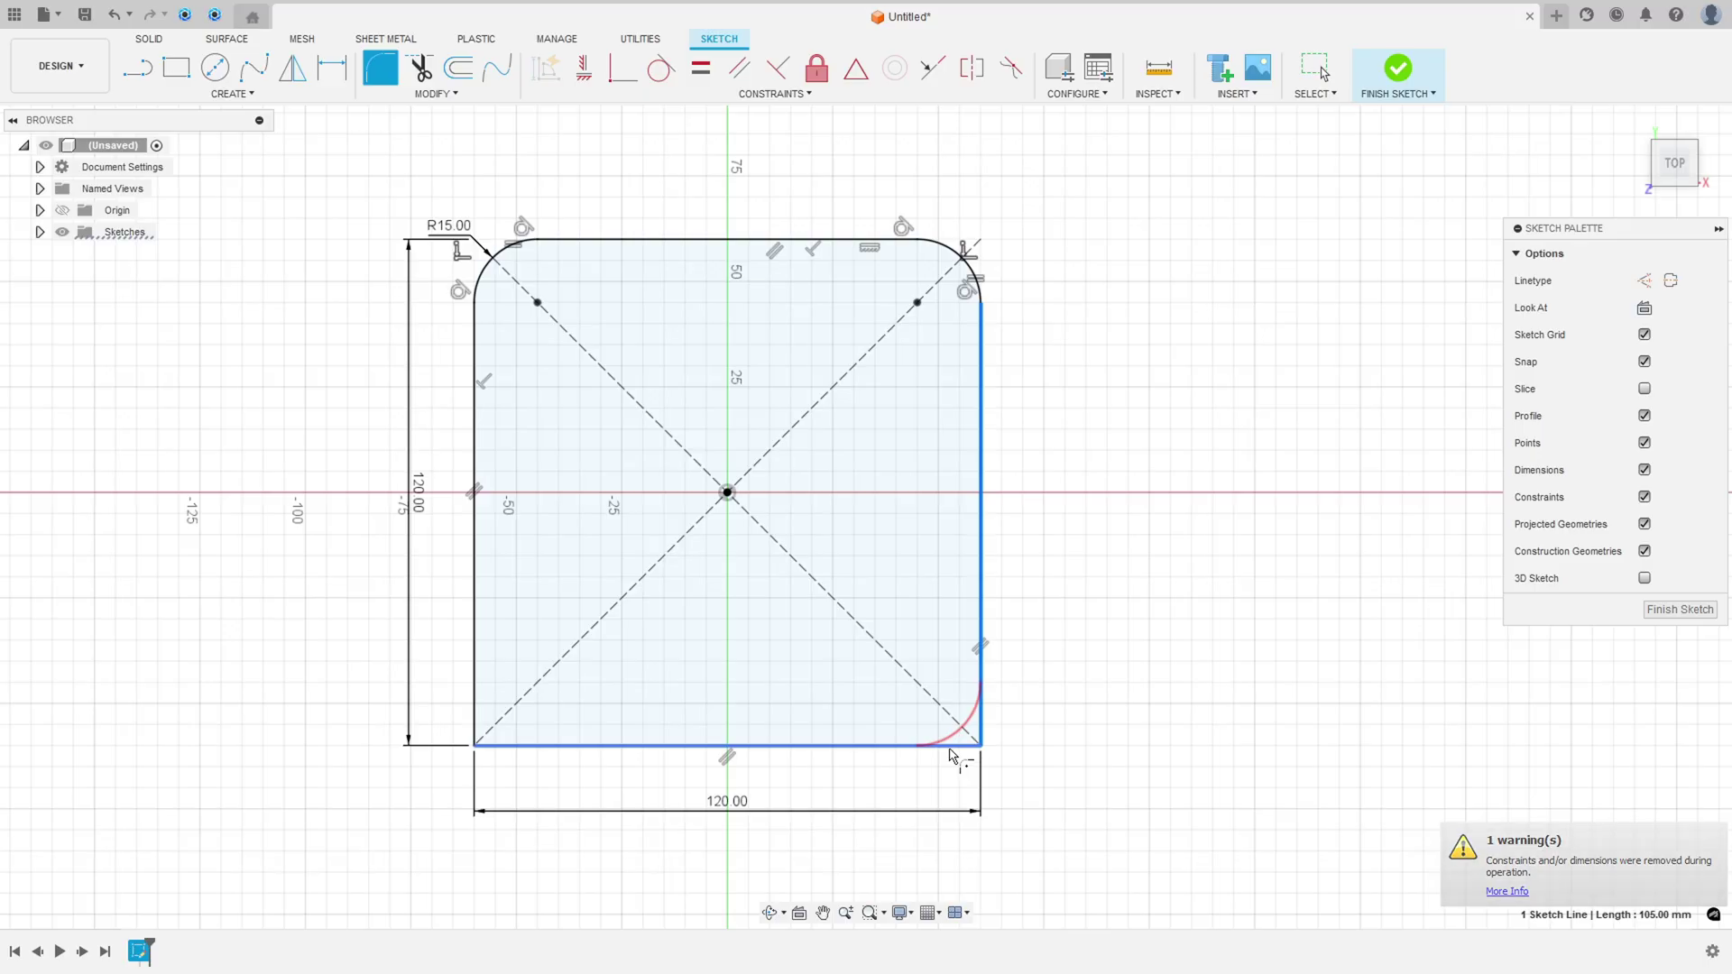
click(979, 735)
key(Return)
click(478, 732)
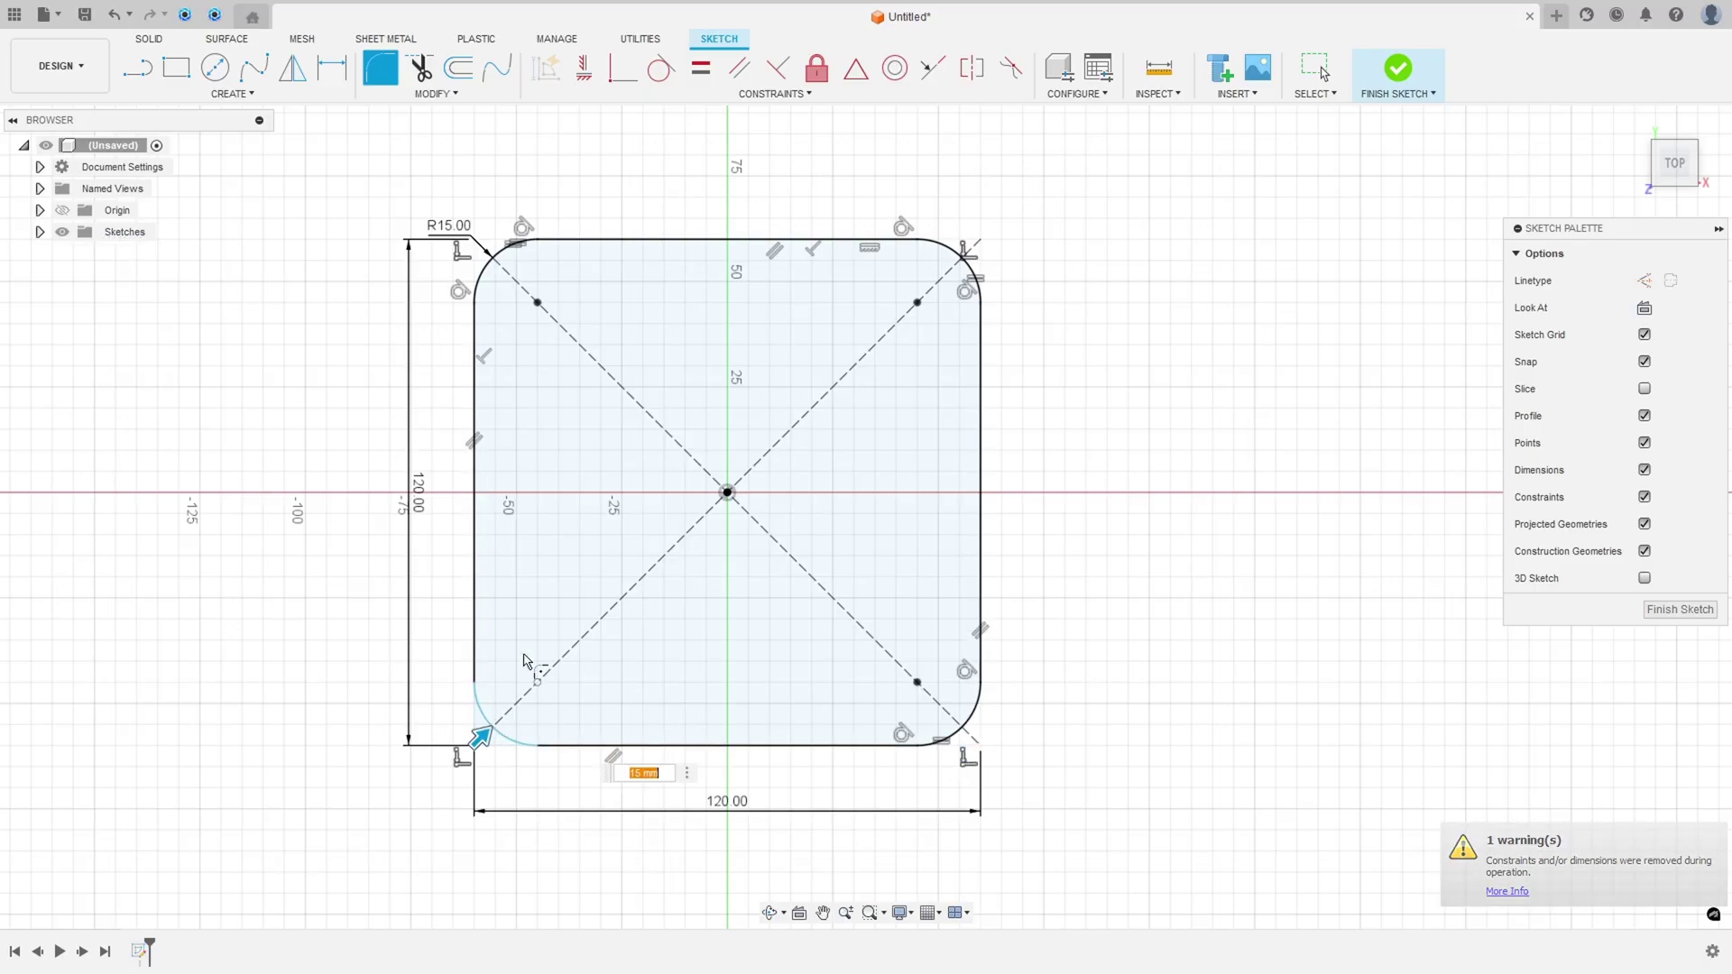
key(Return)
key(Escape)
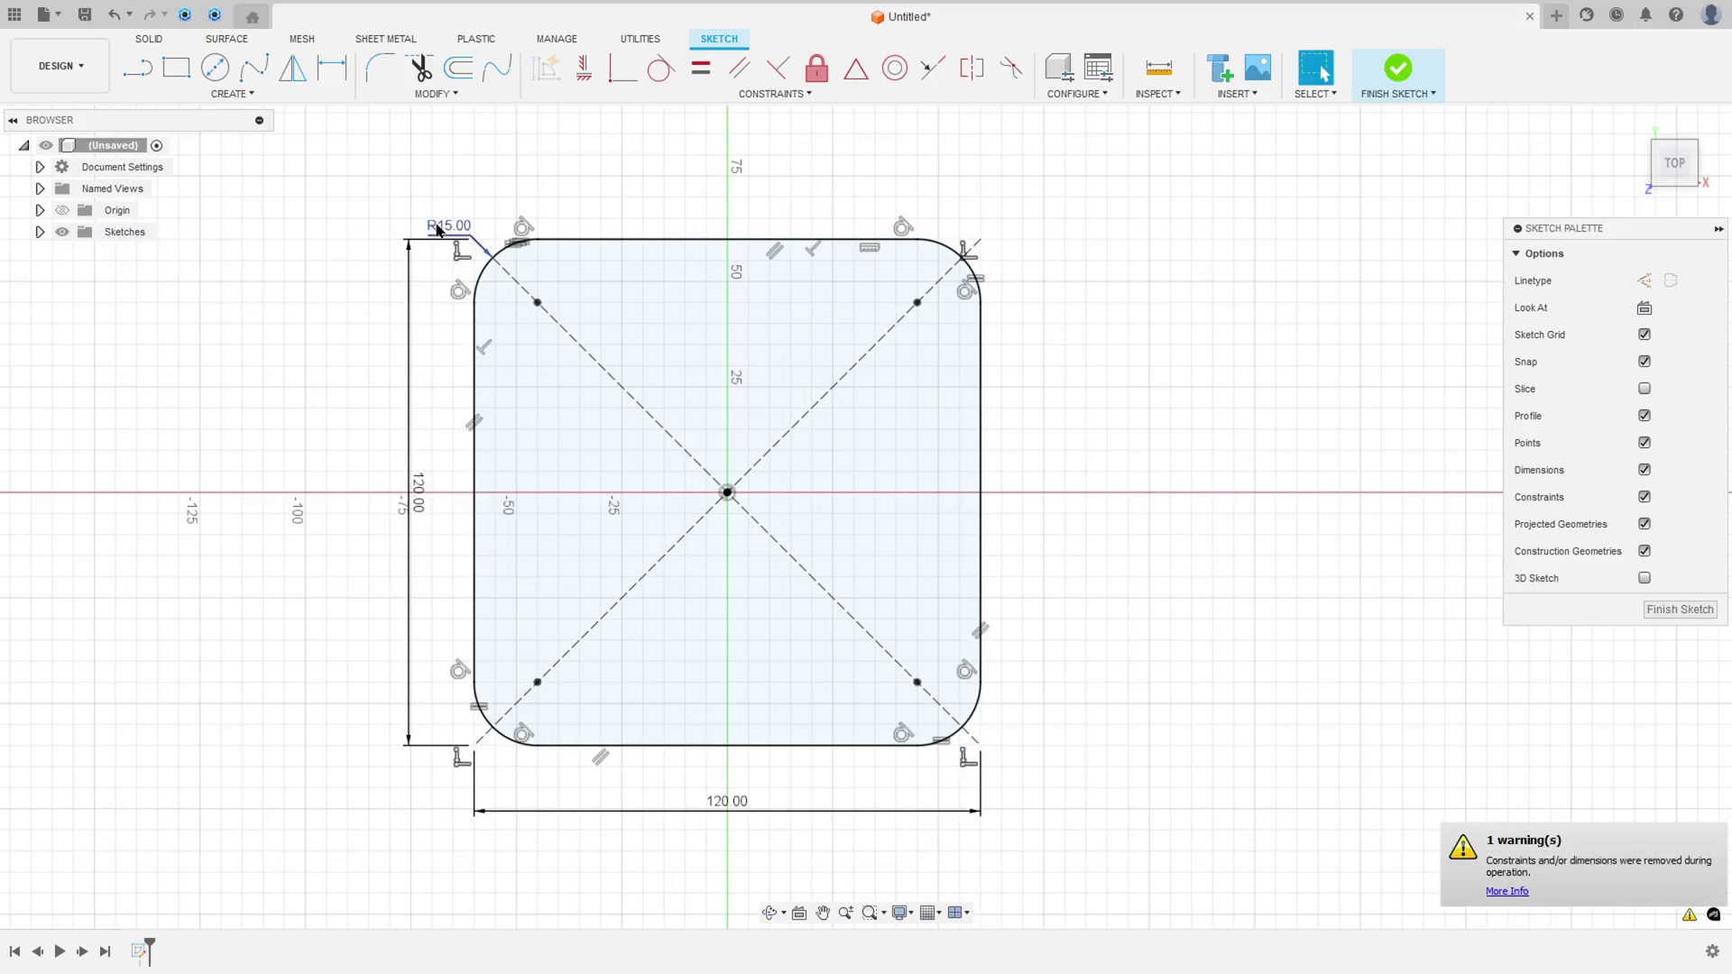
drag(437, 229, 416, 187)
Sketch a 16 mm diameter circle at the upper-left fillet's center point
click(215, 67)
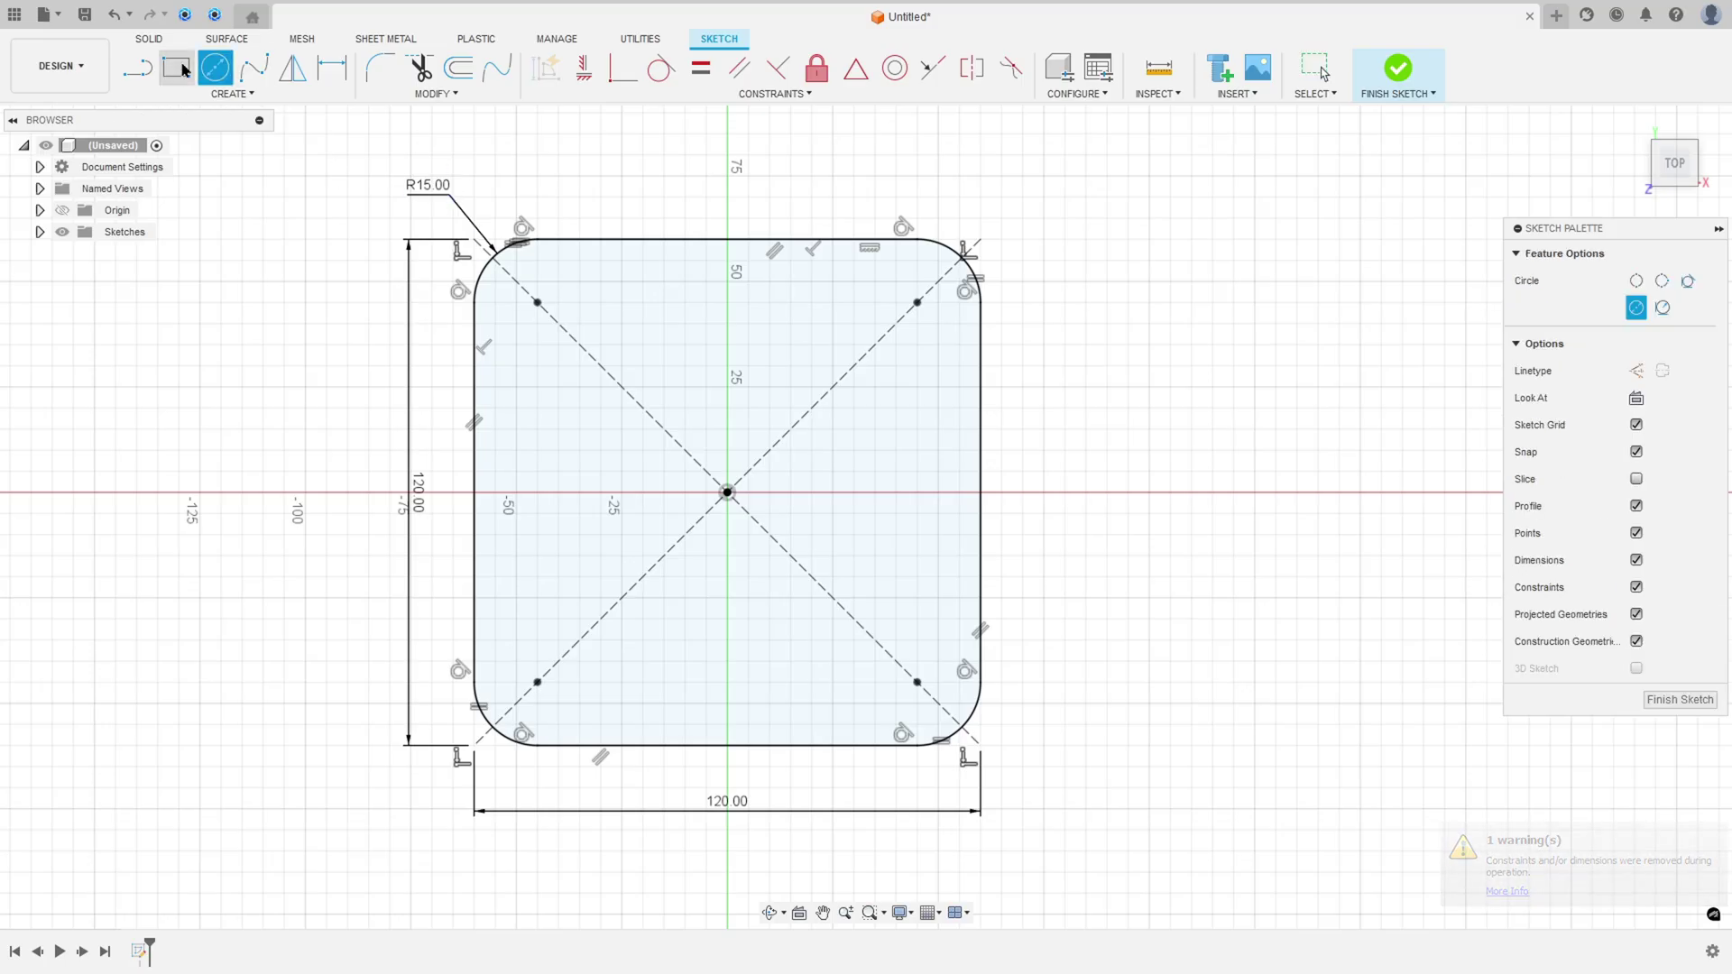
click(538, 303)
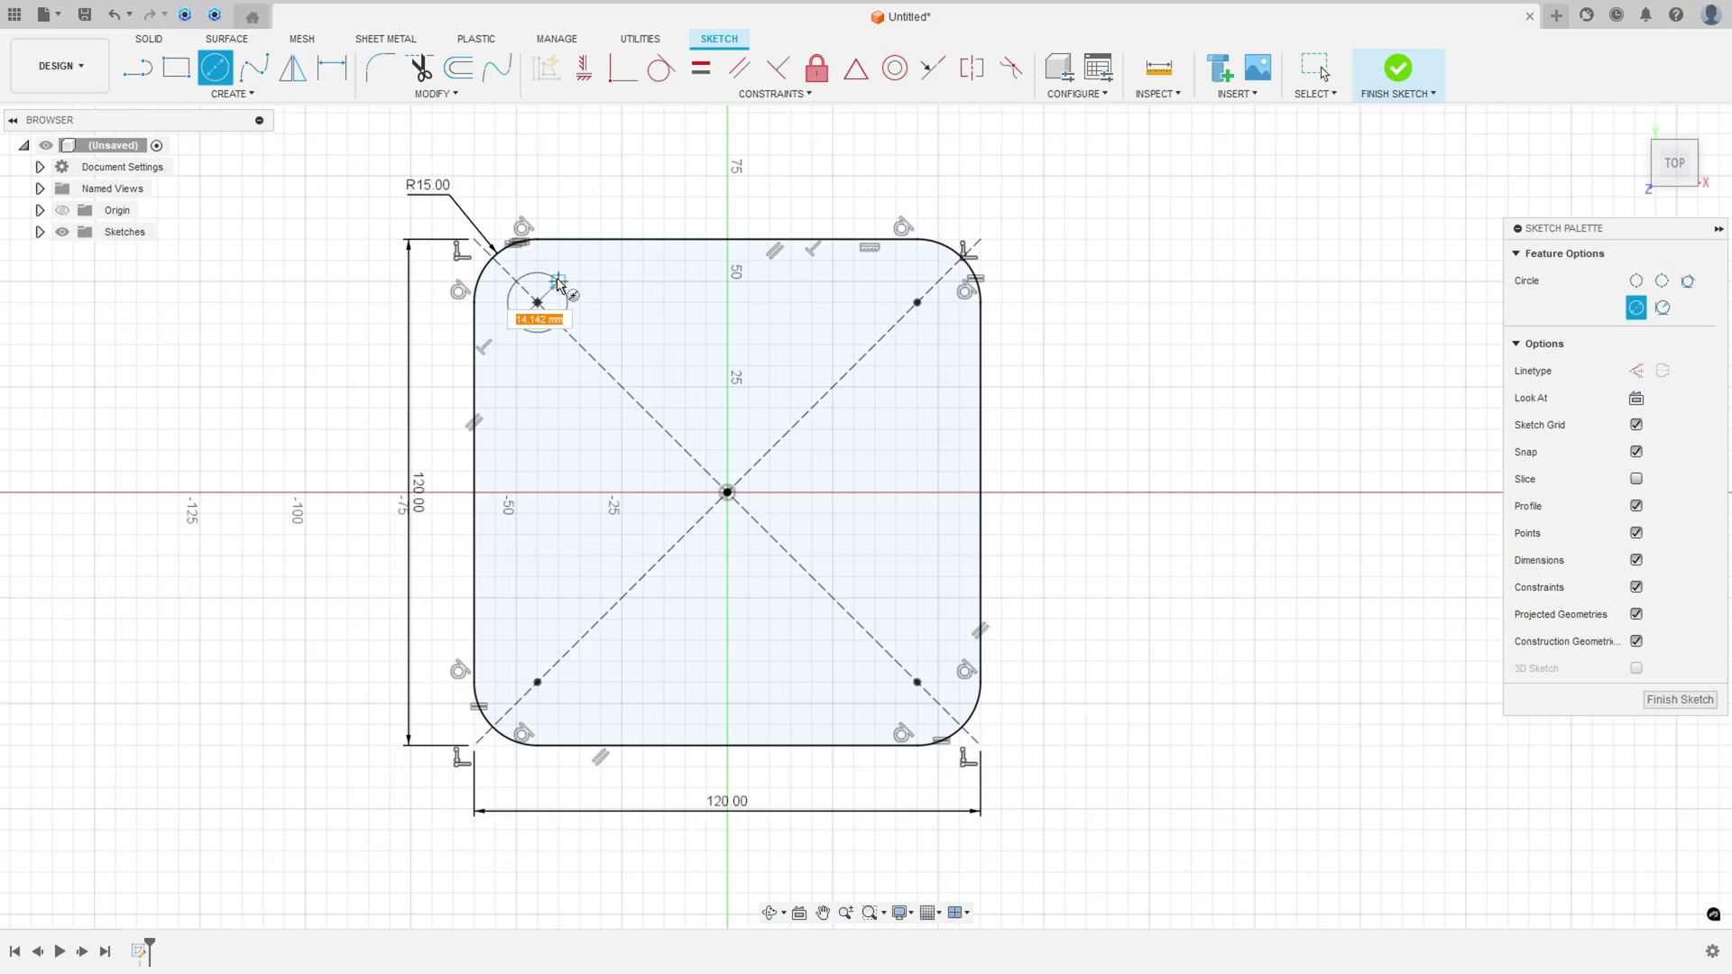
text(16)
key(Return)
key(Escape)
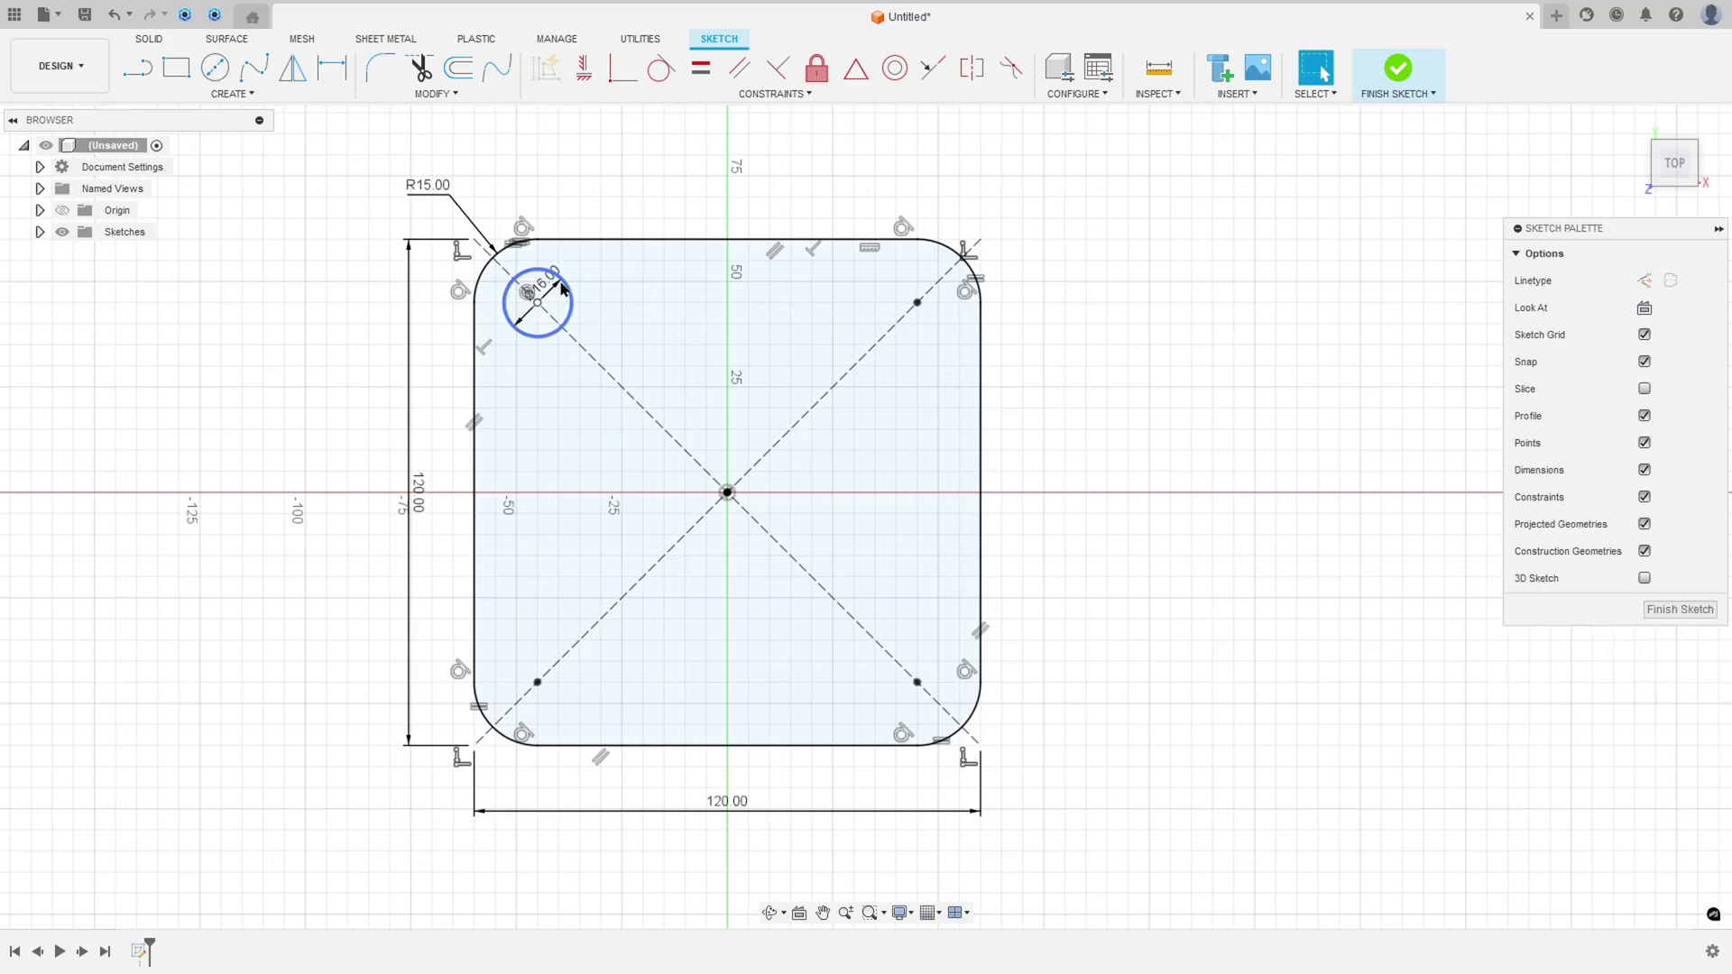
Sketch a 16 mm diameter circle at the upper-right fillet's center point
key(c)
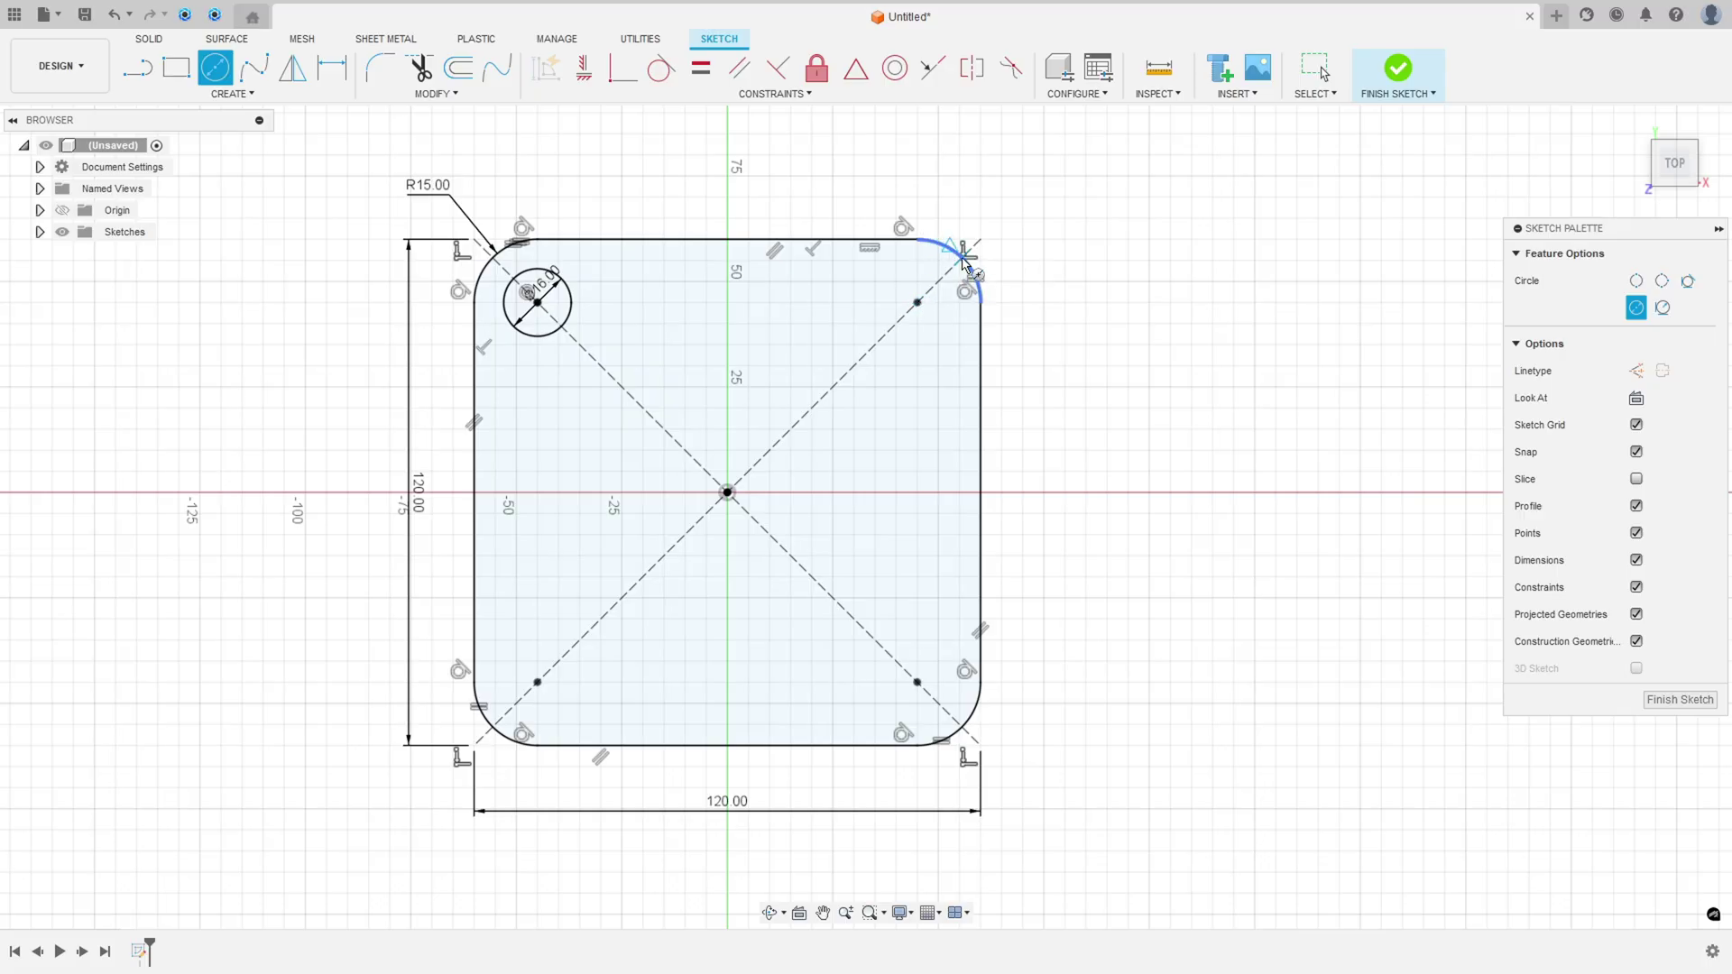
click(917, 302)
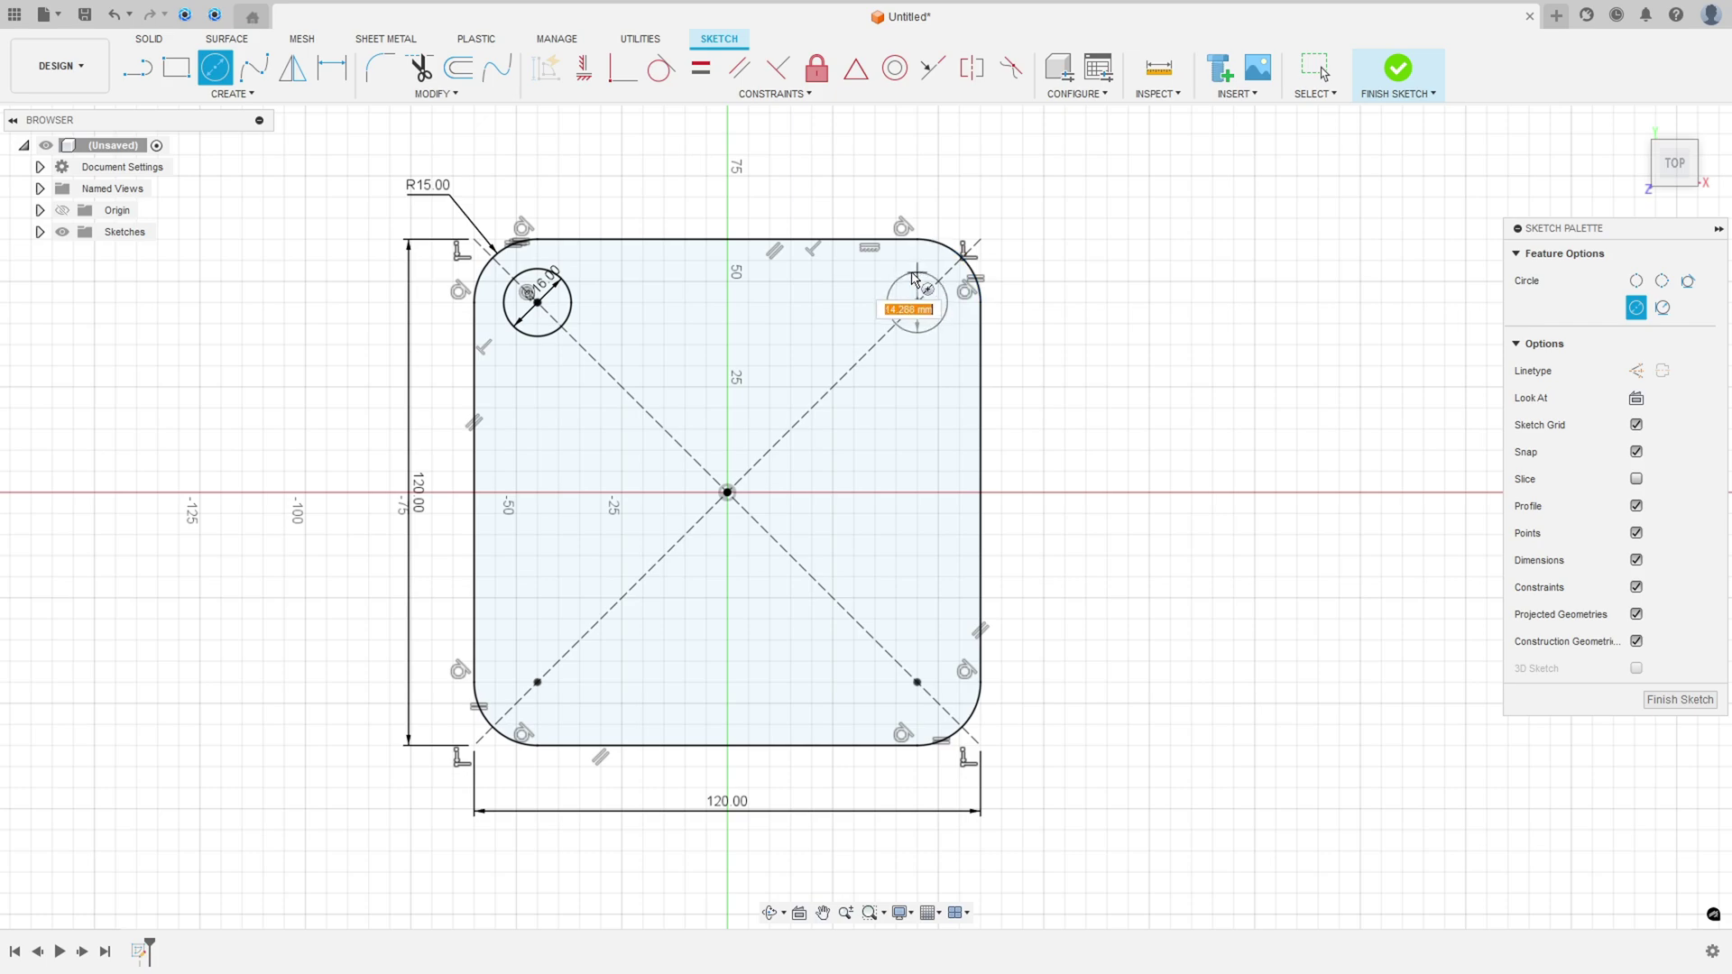
text(16)
key(Return)
key(Escape)
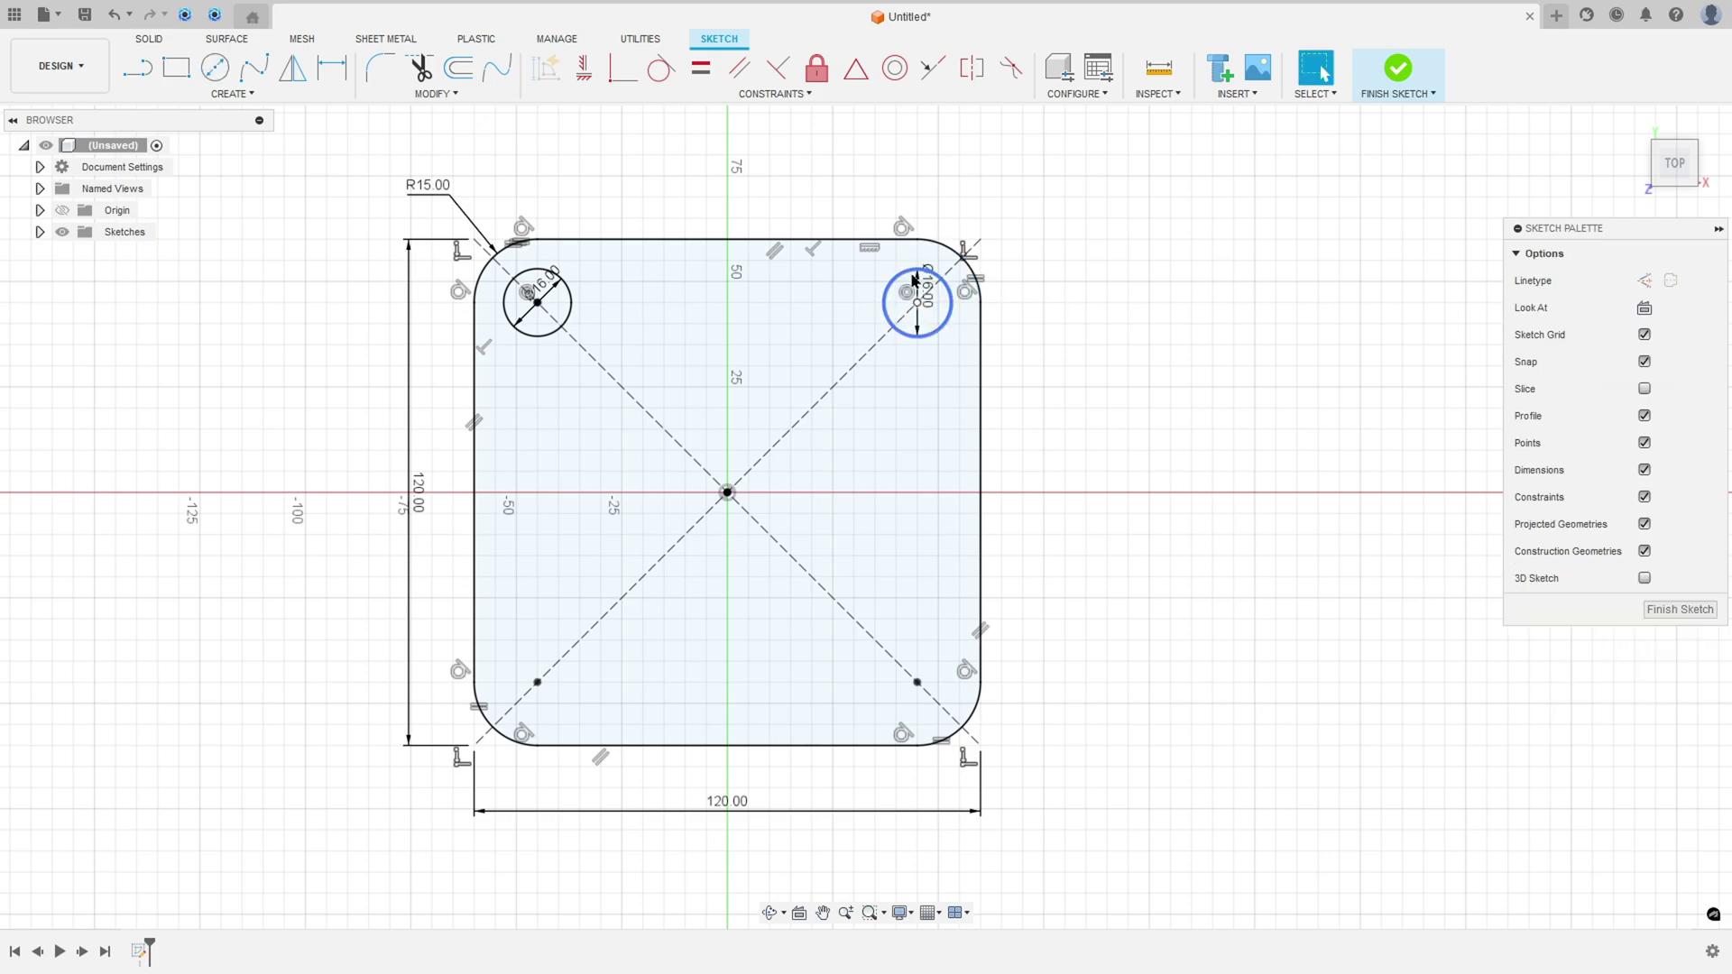
Sketch circles at the centers of the two lower fillets, matching the upper circles in size
key(c)
click(917, 683)
click(884, 683)
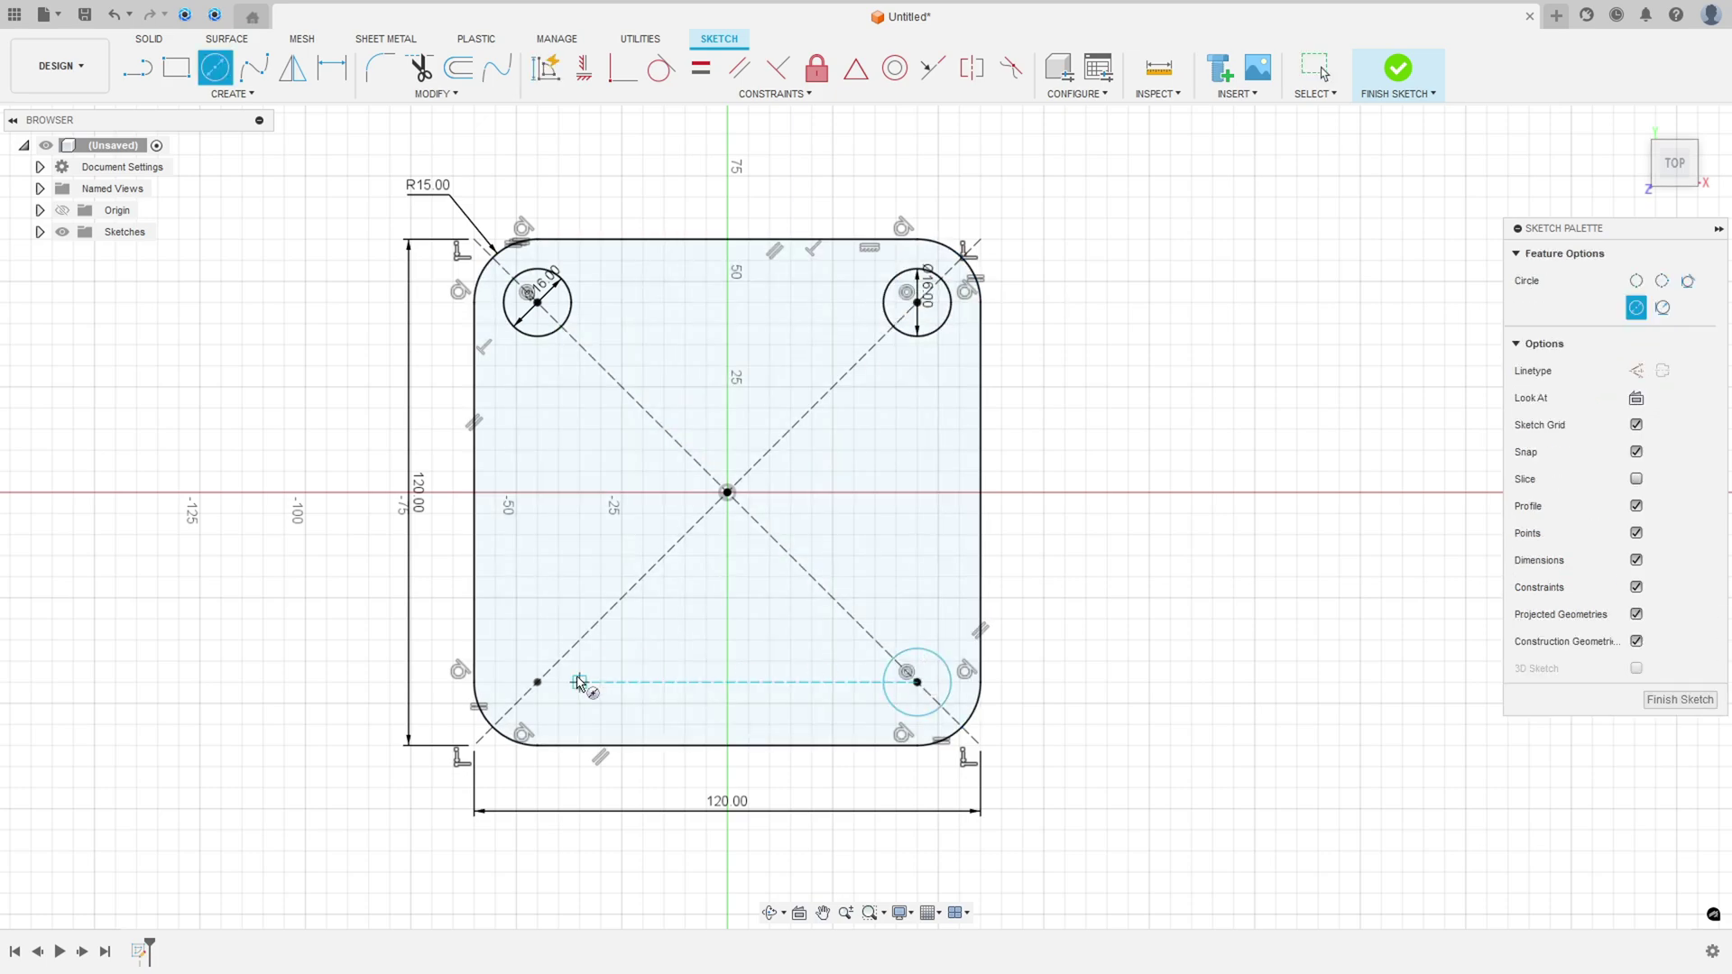
click(538, 683)
click(546, 656)
key(Escape)
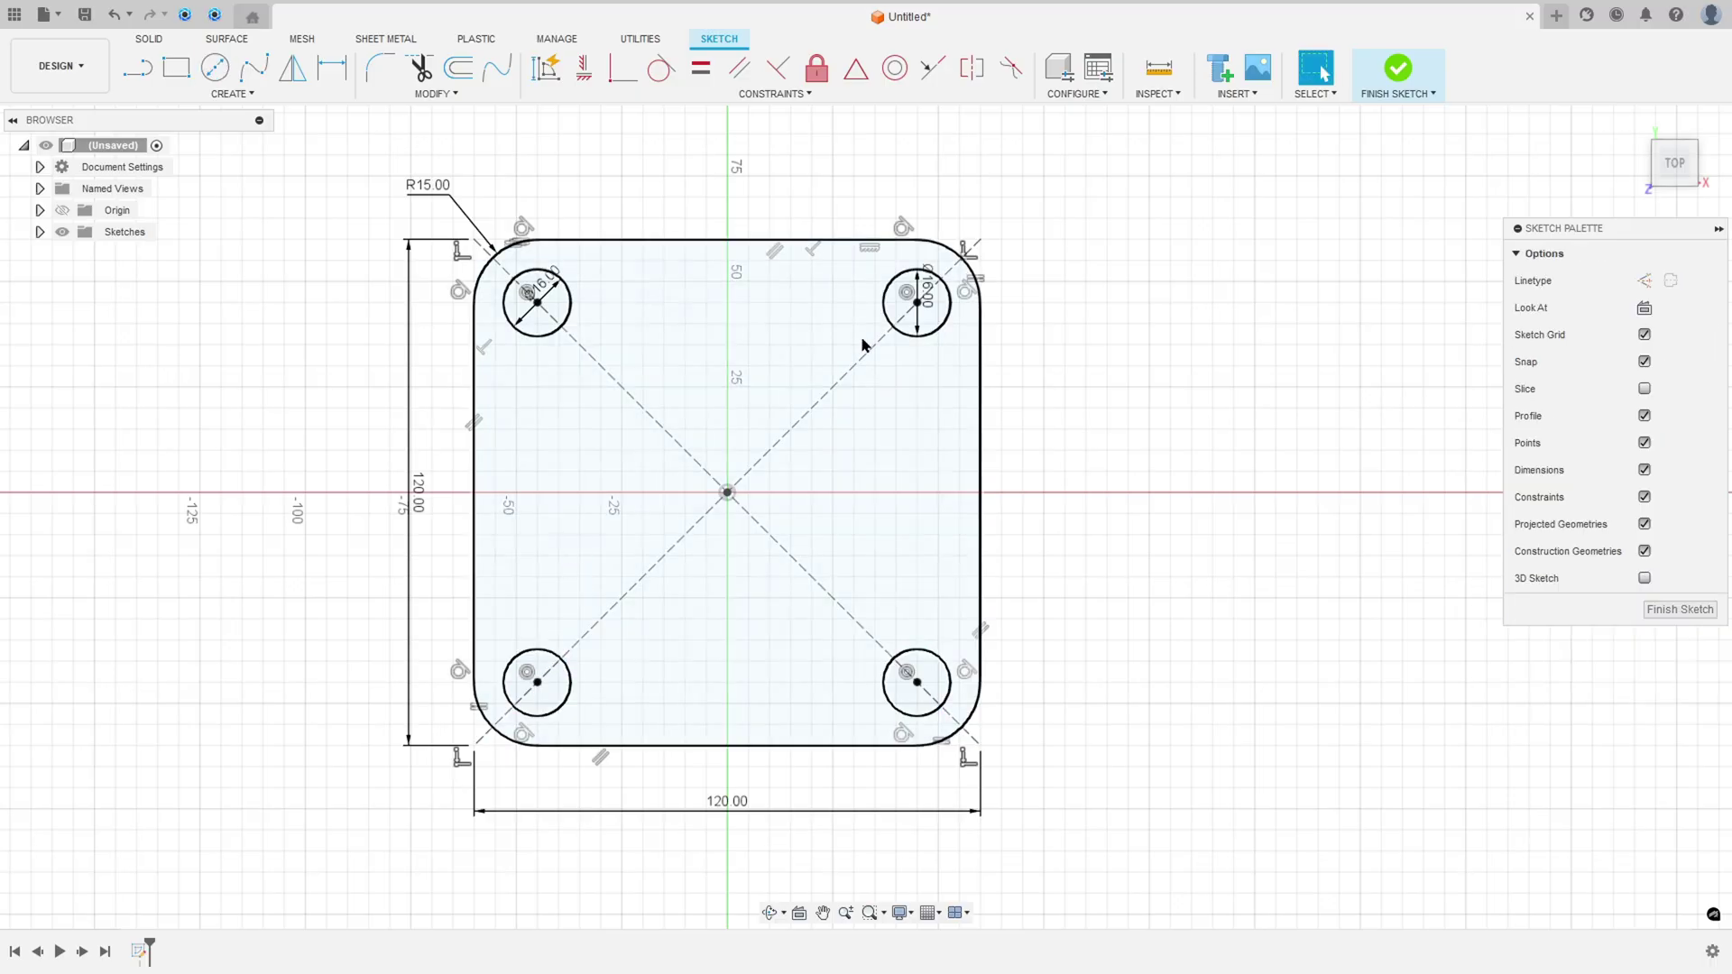
Apply an Equal constraint between the upper-right circle and the two lower circles, then finish the sketch and restore the home view
click(912, 333)
shift+click(916, 648)
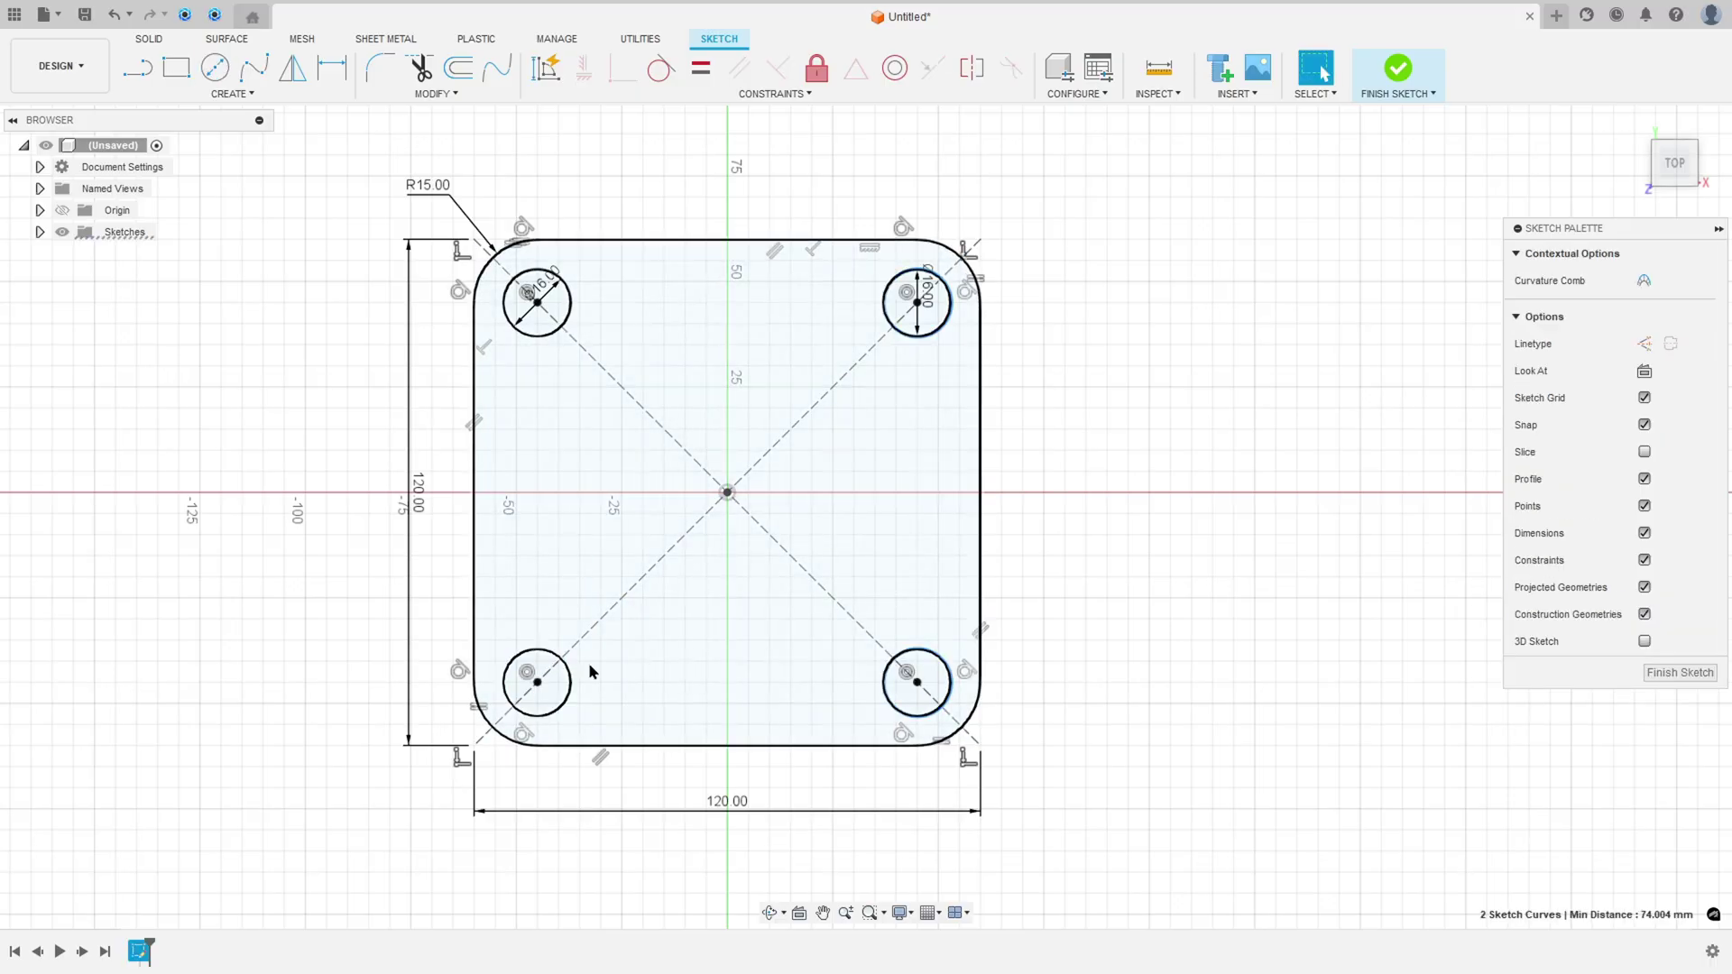
shift+click(571, 686)
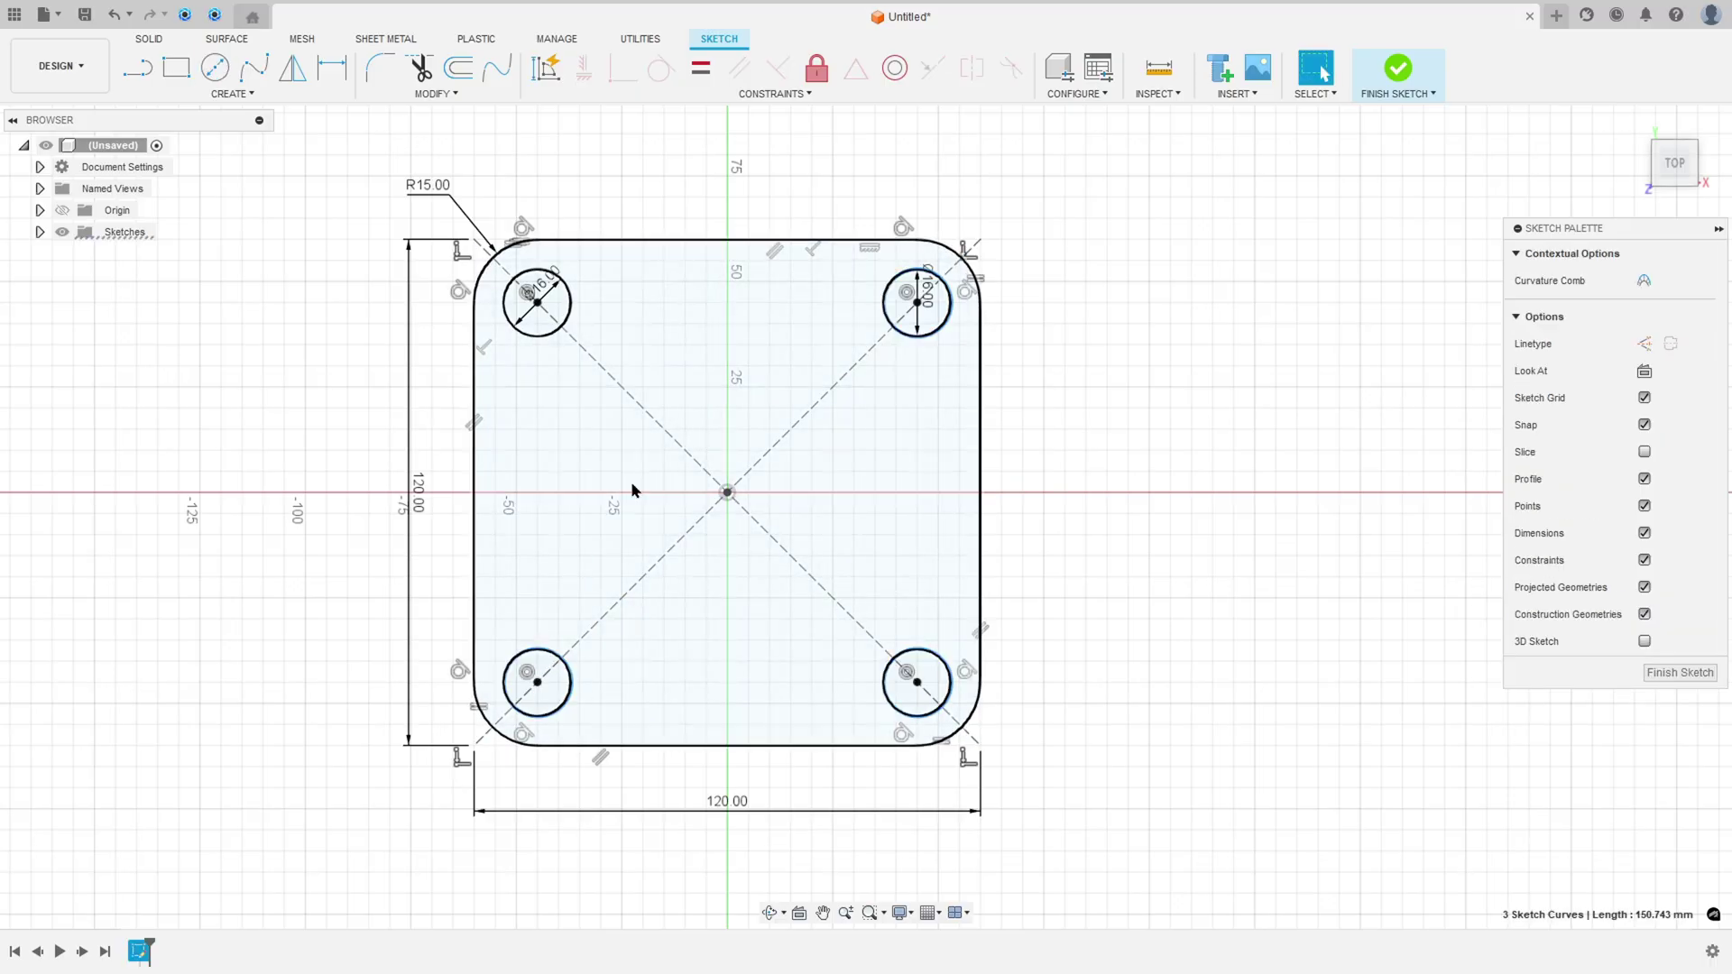
click(701, 68)
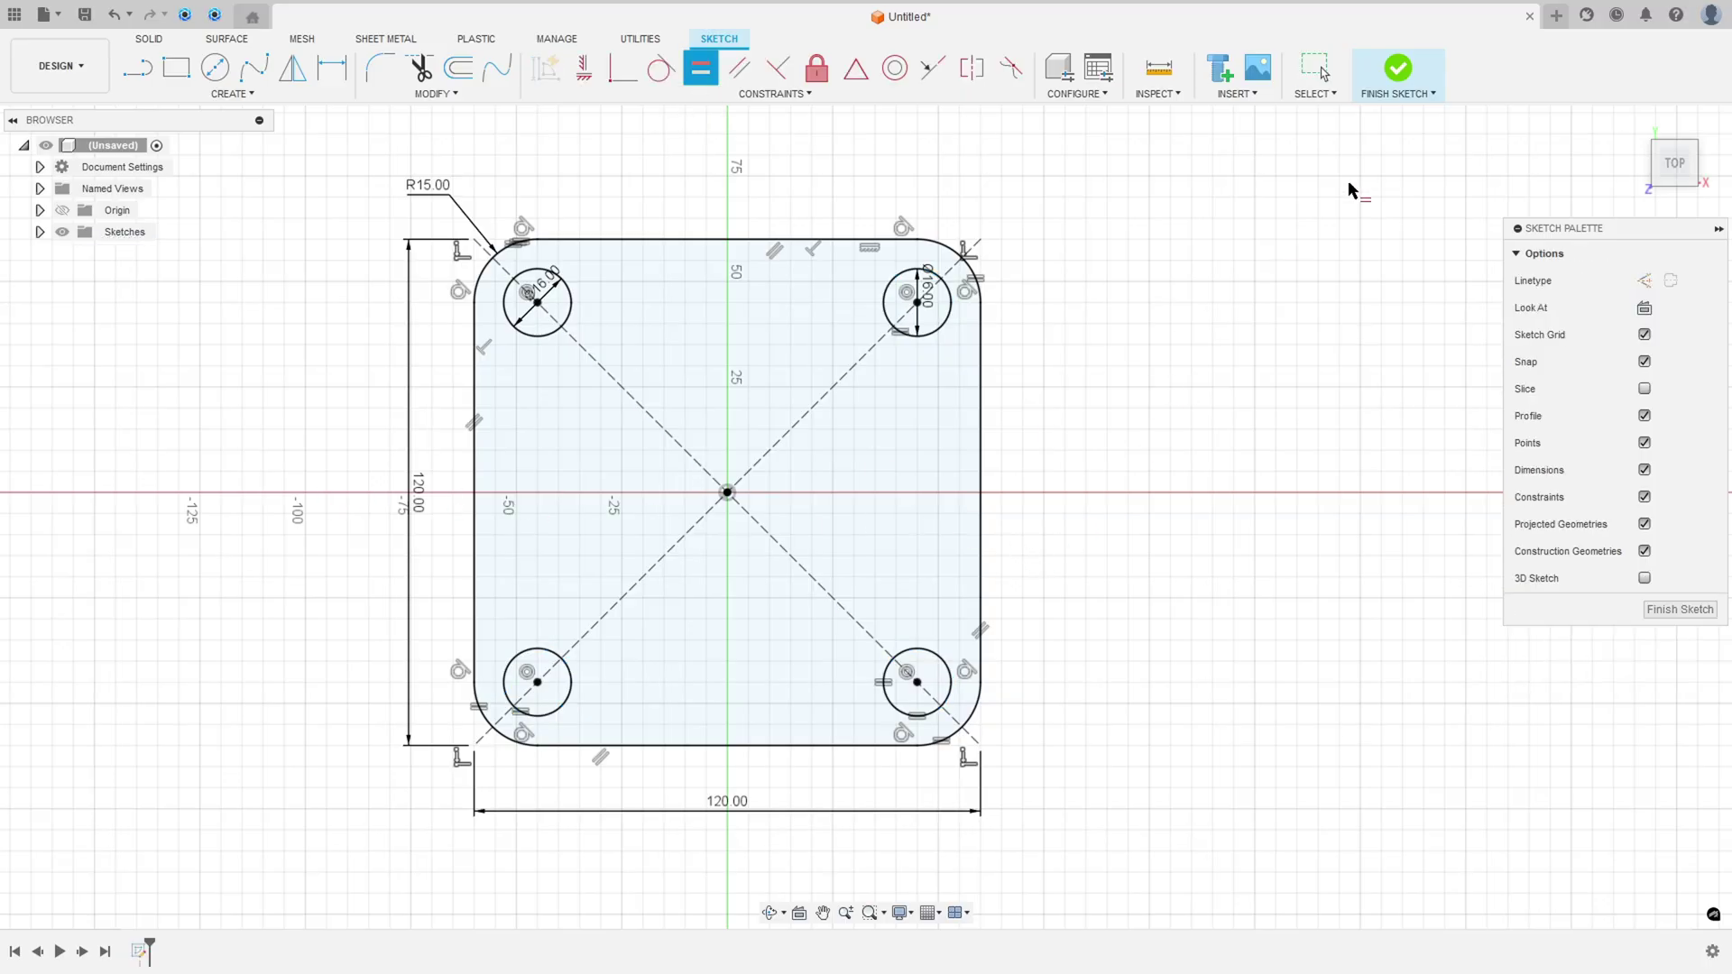
click(1397, 70)
click(1632, 121)
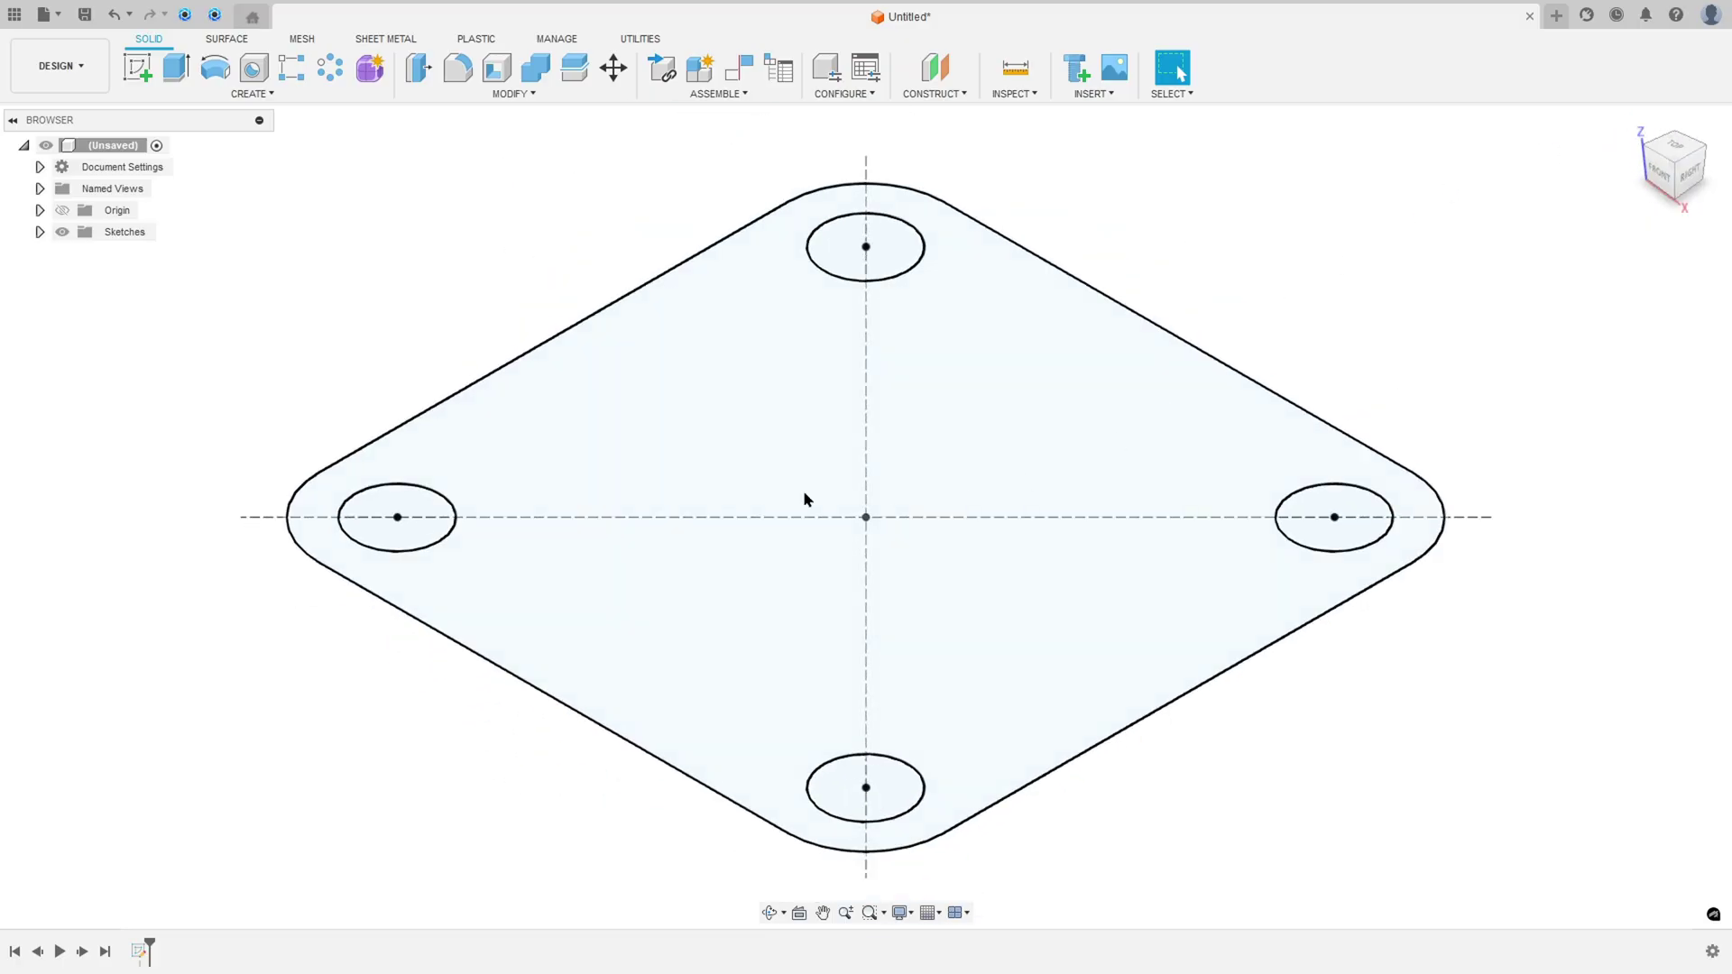
Switch to the Draw 17 PDF and mark the 20 mm base thickness dimension and the base's side edge in the front view
key(alt+Tab)
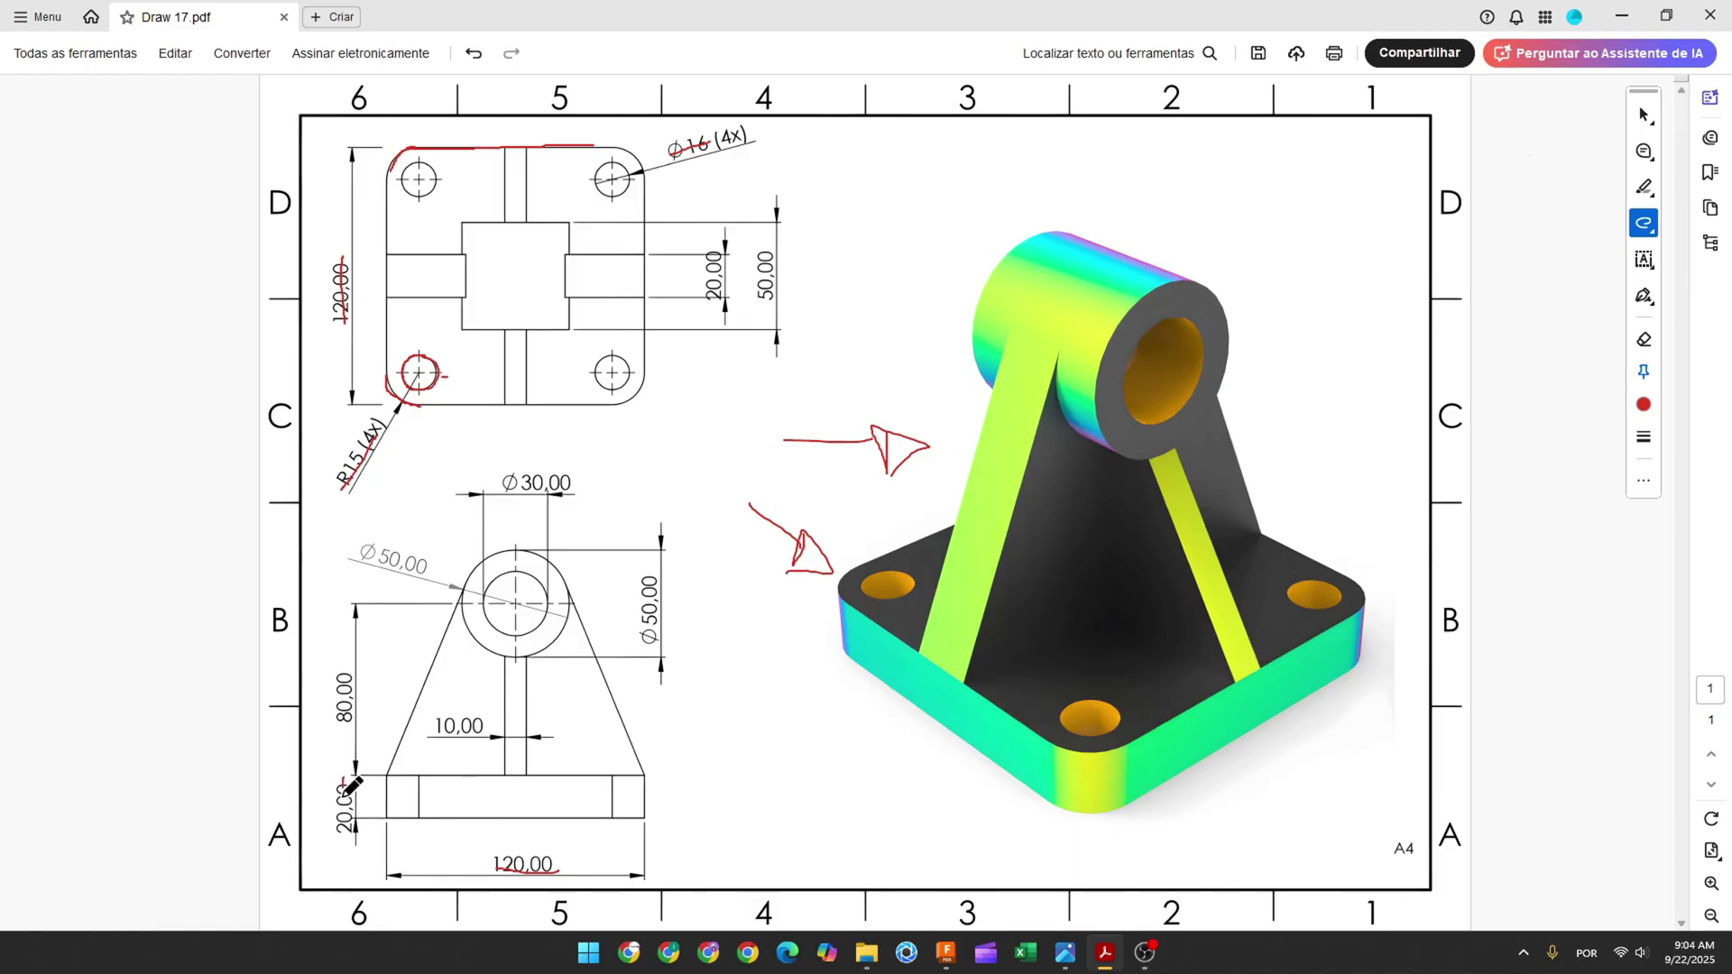
drag(341, 776, 340, 842)
mouse_move(387, 776)
mouse_down()
mouse_move(406, 775)
mouse_move(395, 822)
mouse_up()
Switch to Fusion and extrude the base plate profile, excluding the four hole circles, 20 mm as a new body
key(alt+Tab)
click(176, 69)
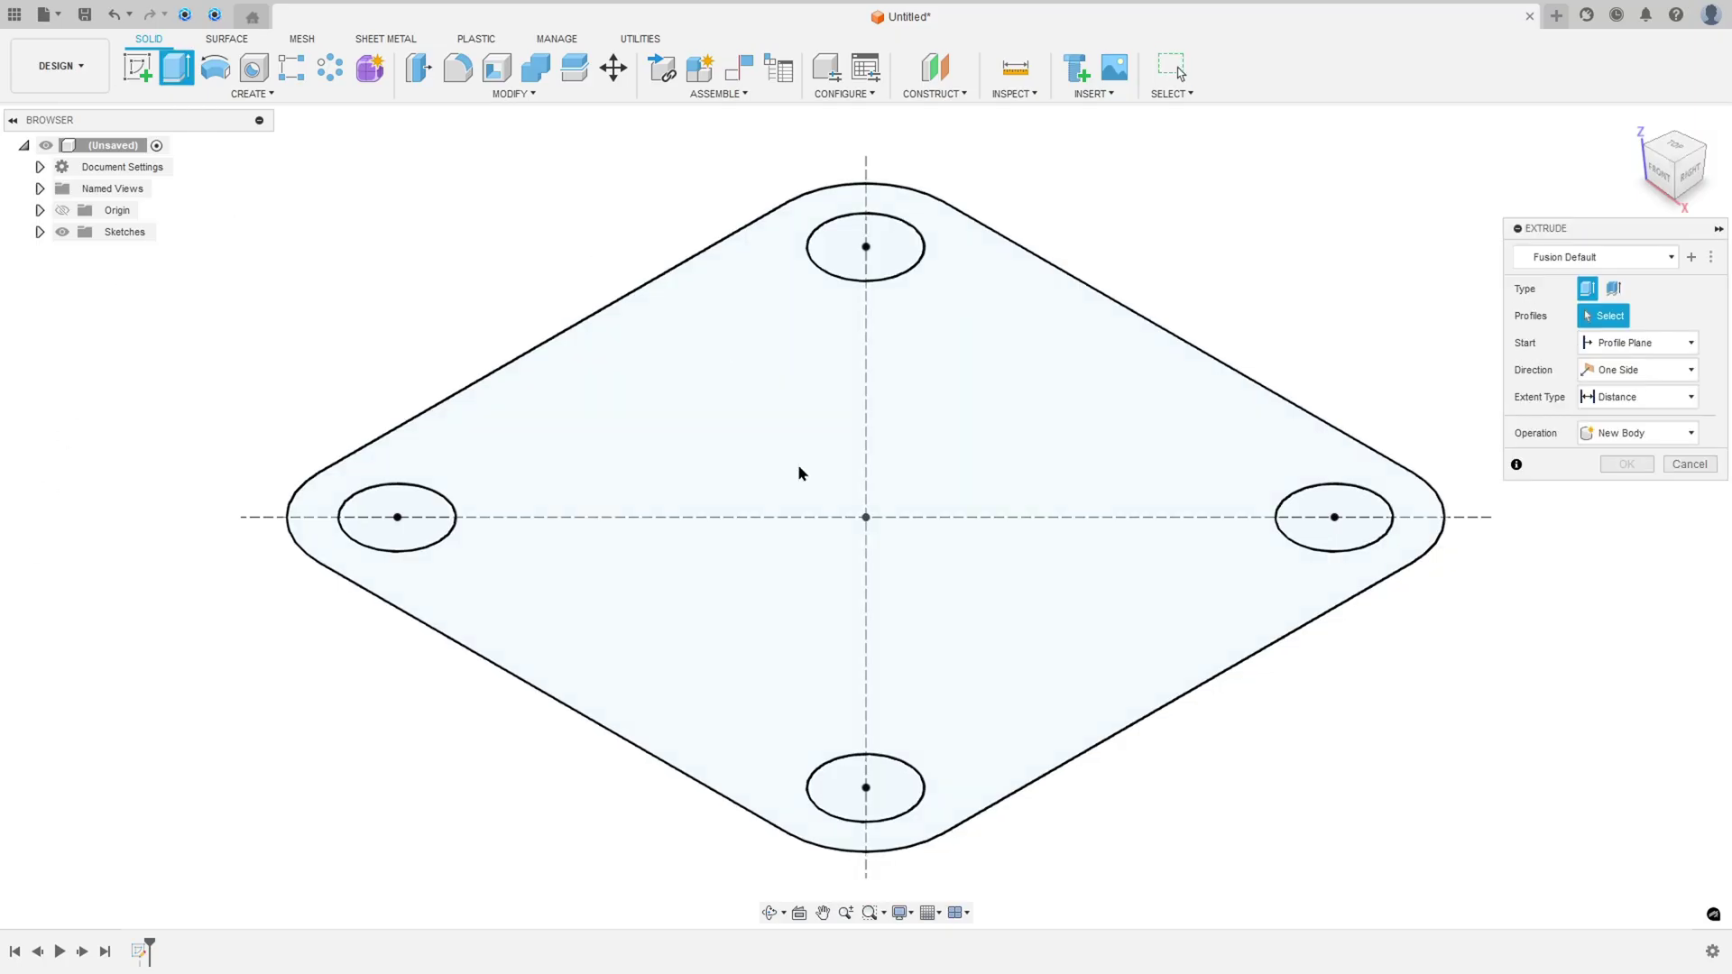
click(799, 463)
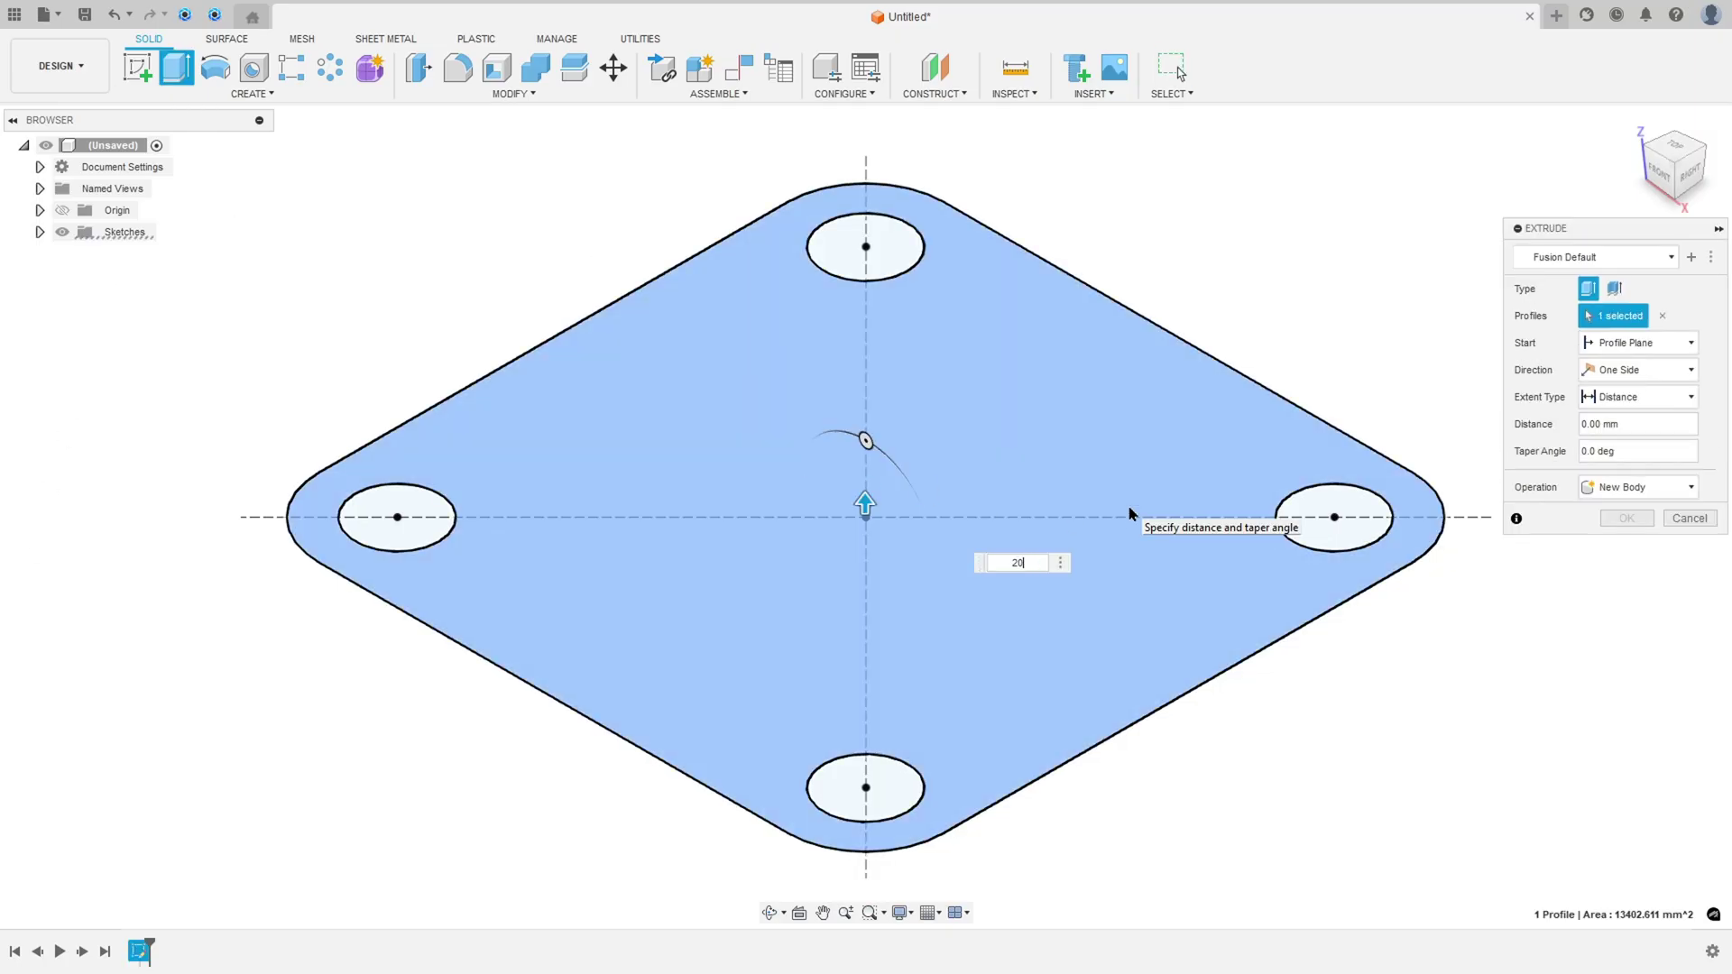
key(Return)
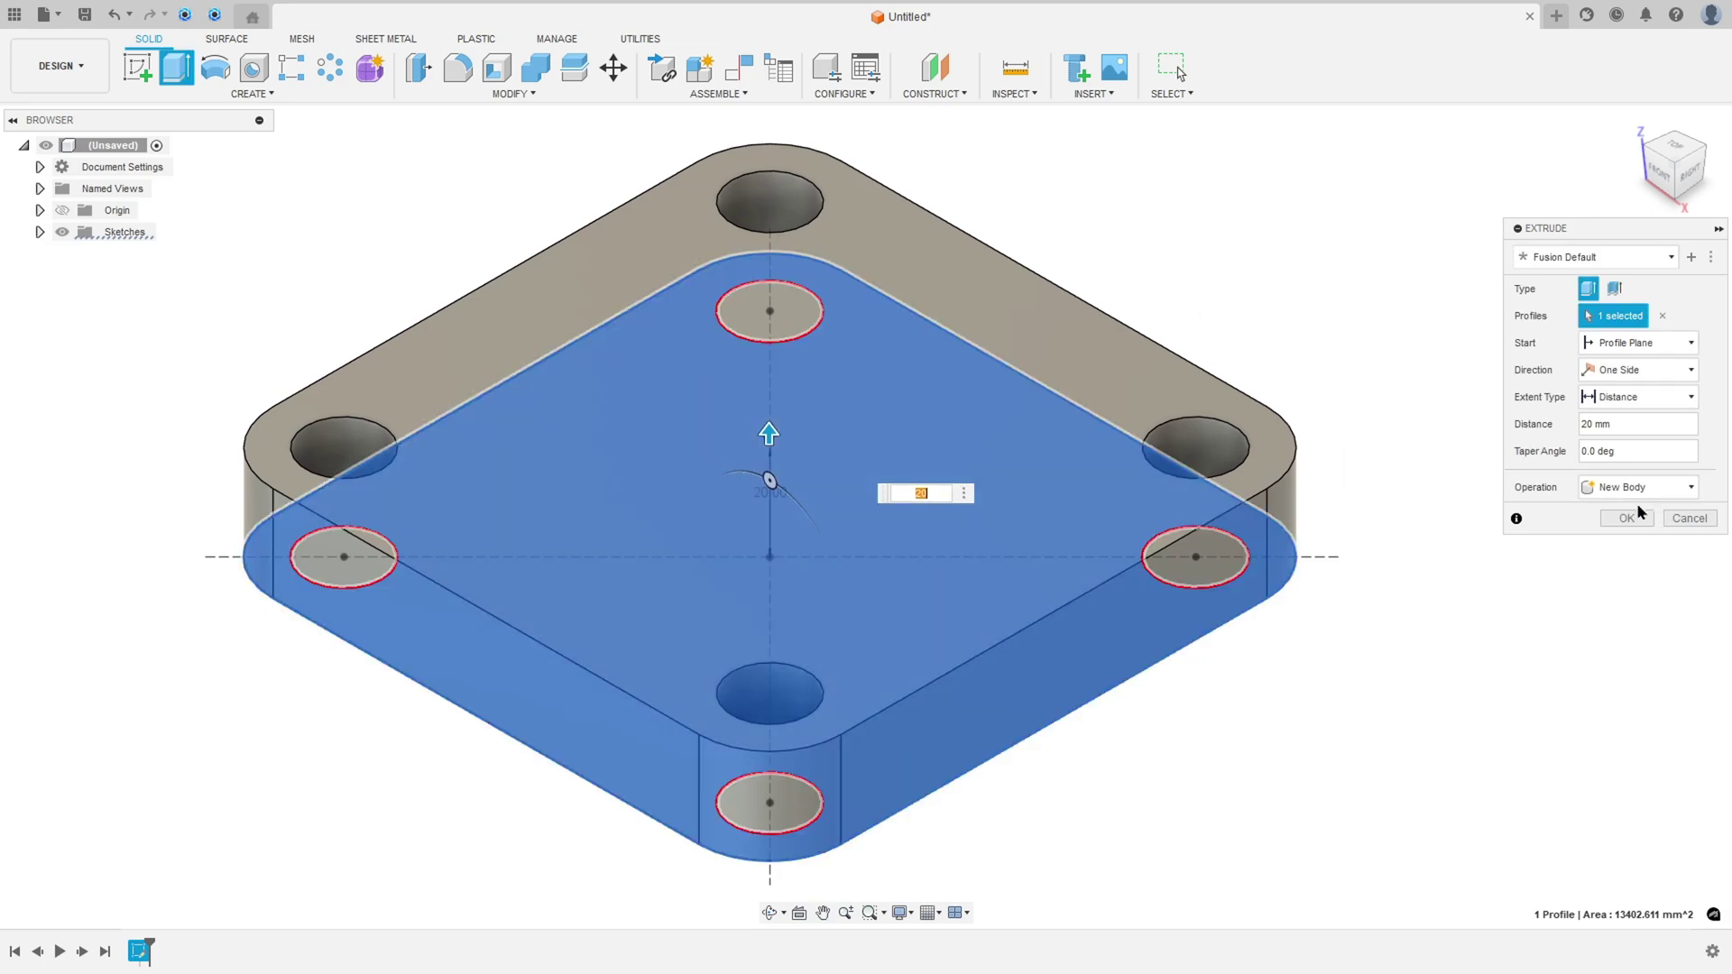
click(1624, 520)
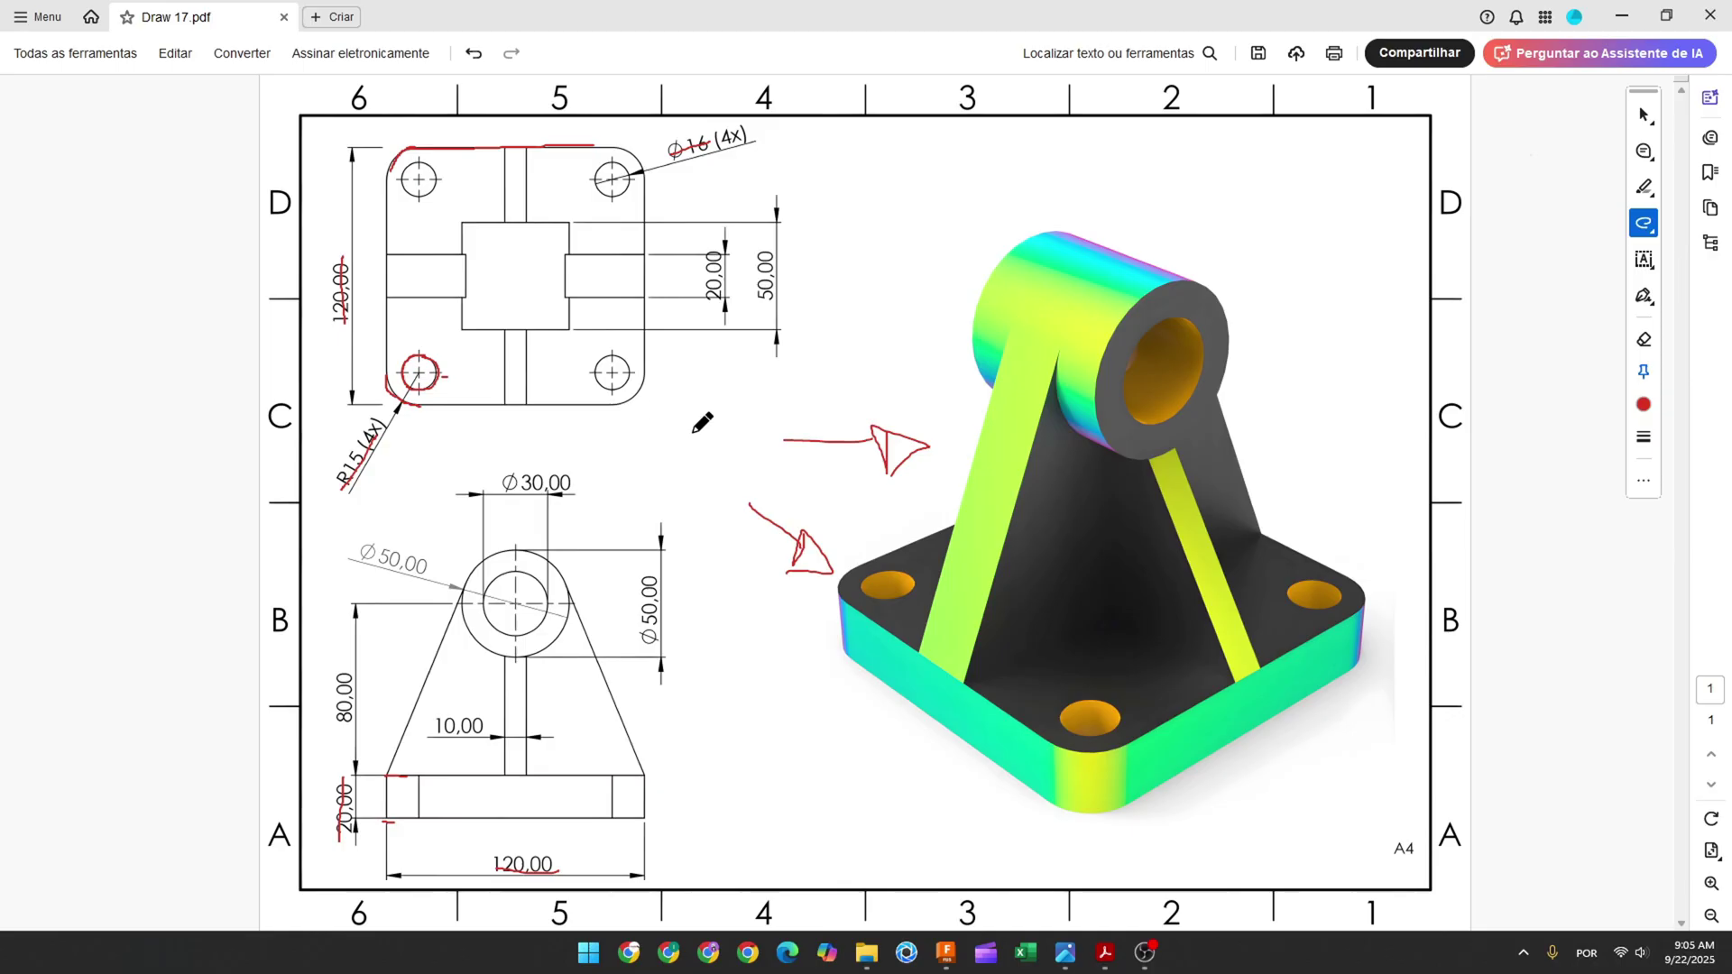
Switch to the Draw 17 PDF and mark the cylinder, its bore, the base's top edge and the 80, Ø50 and Ø30 mm dimensions
mouse_move(834, 361)
mouse_down()
mouse_move(916, 350)
mouse_move(913, 333)
mouse_move(945, 350)
mouse_up()
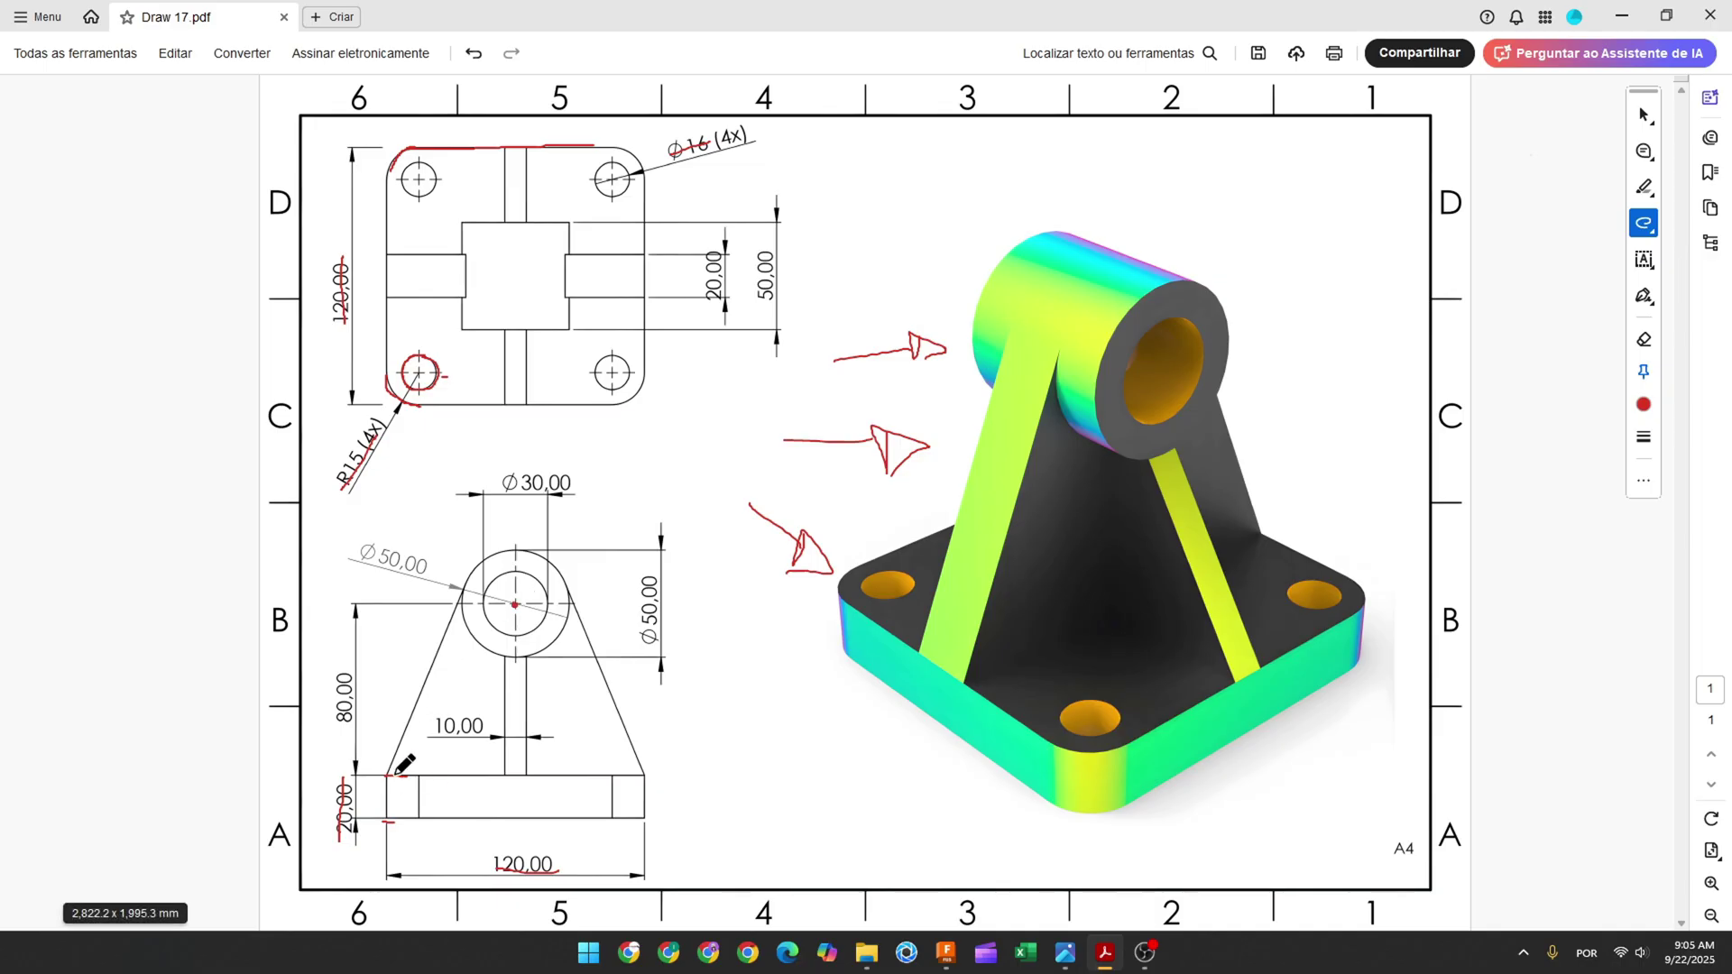
drag(388, 774, 476, 773)
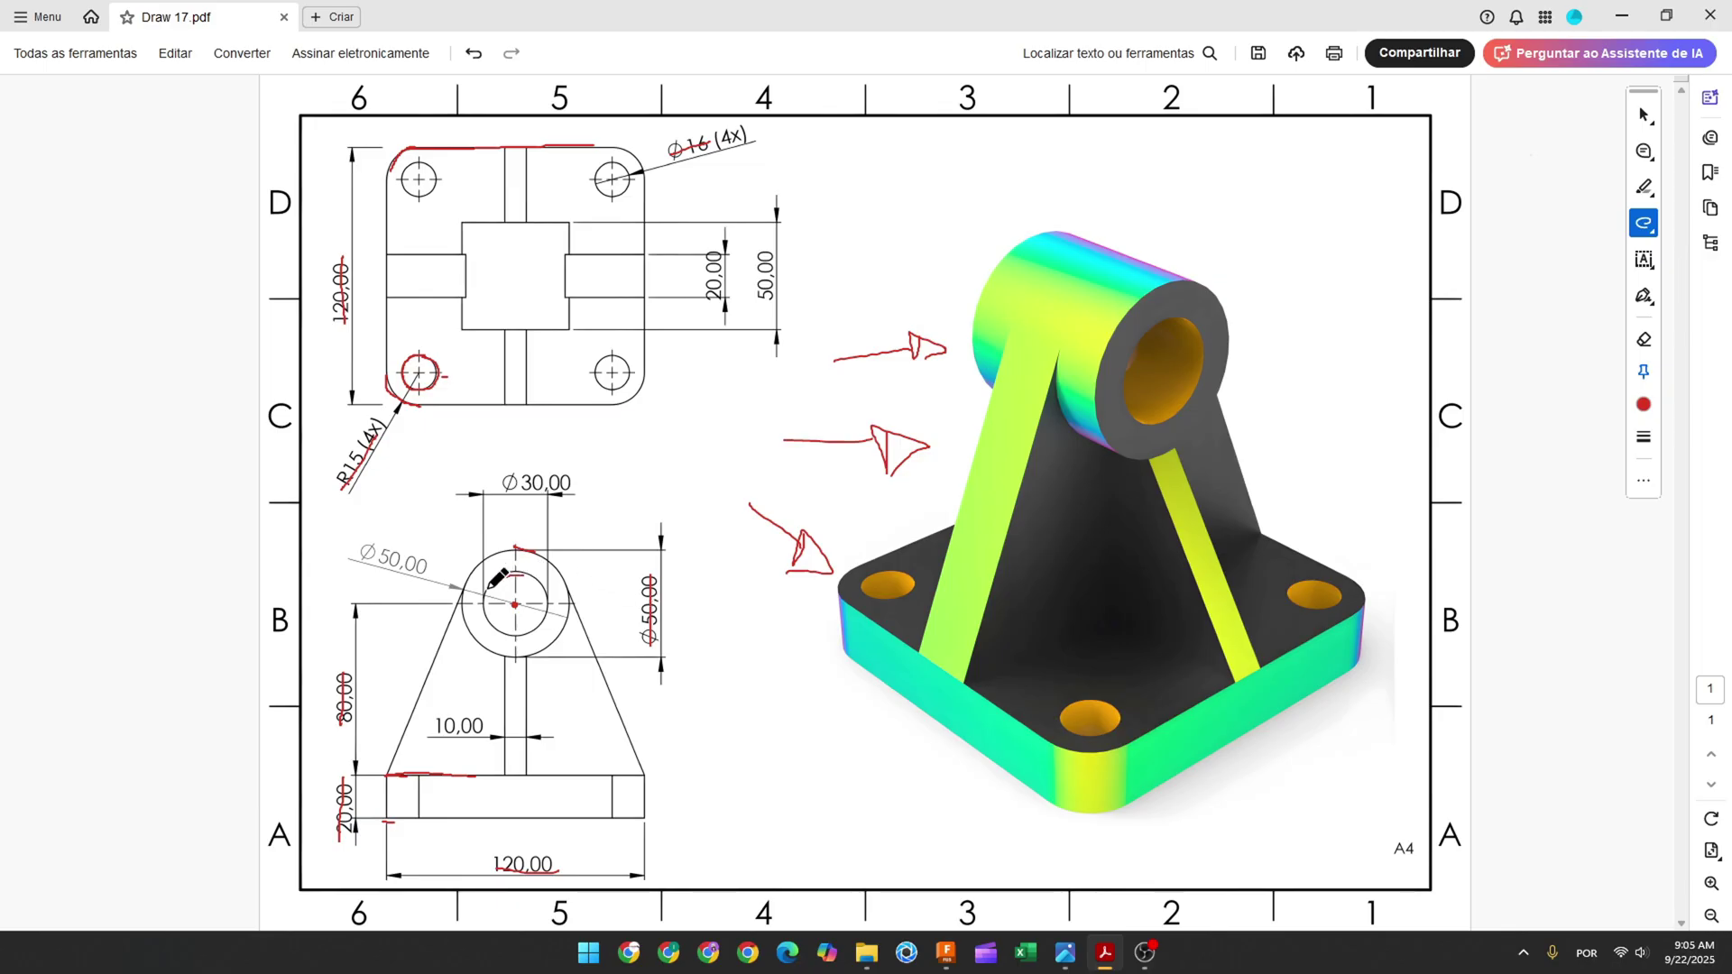
drag(484, 605, 498, 626)
drag(520, 487, 586, 481)
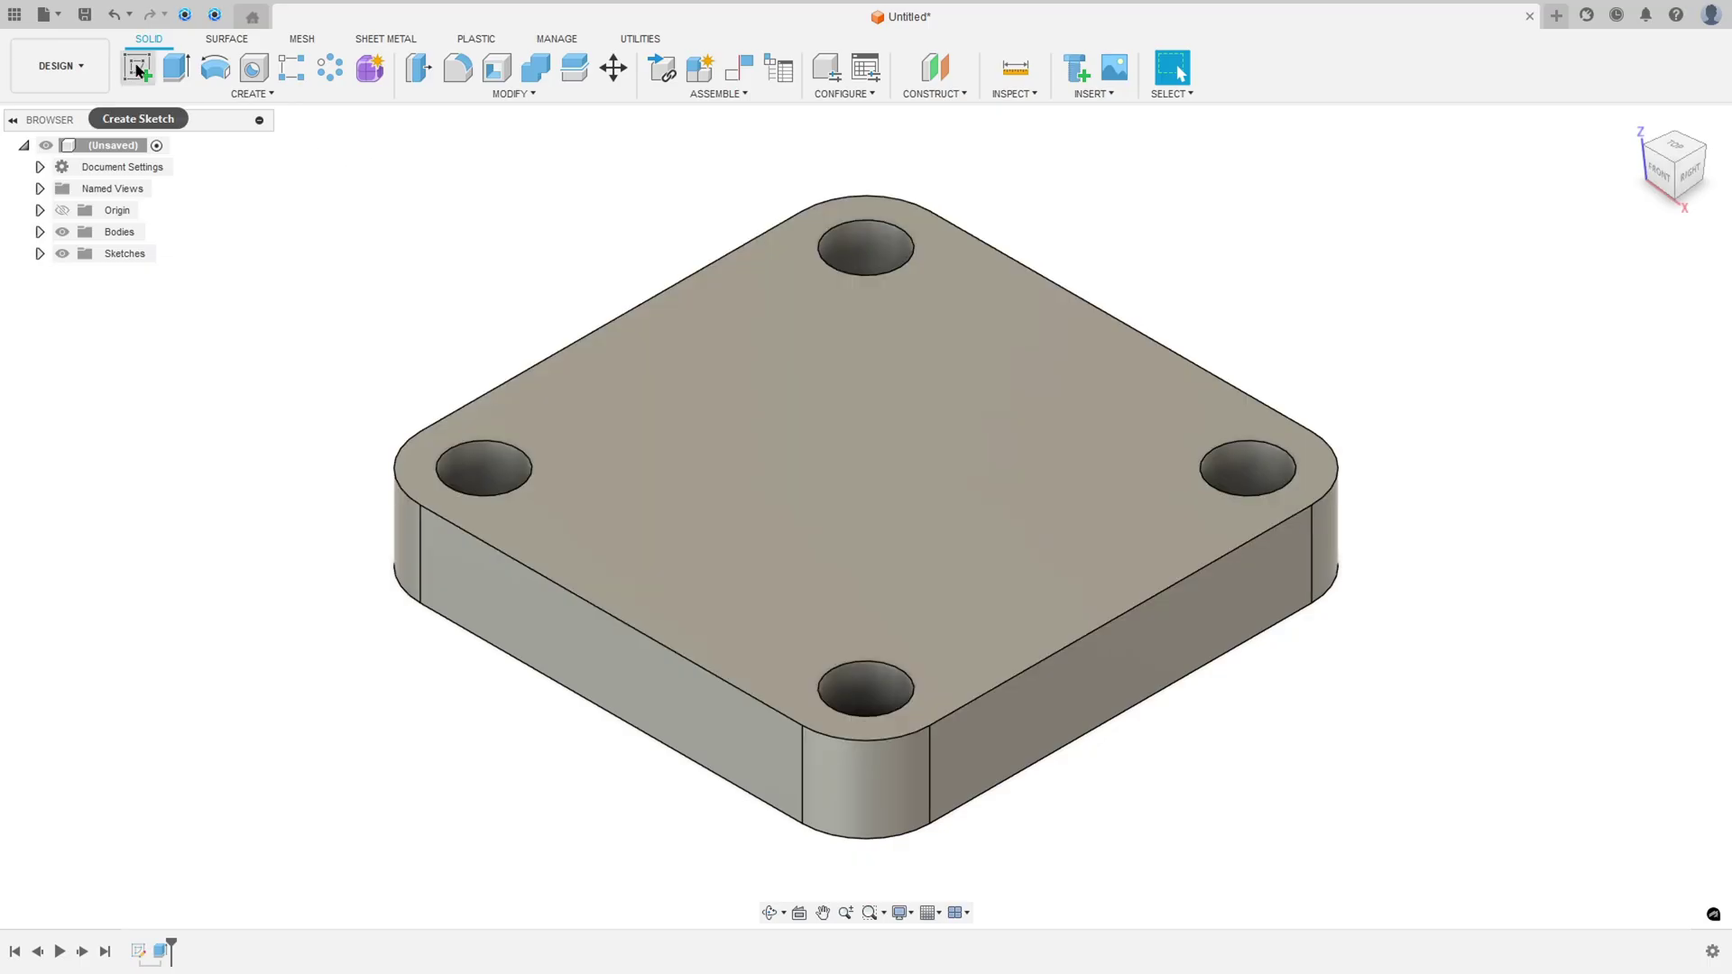
Start a sketch in Fusion on the vertical YZ origin plane, hiding the base body while picking the plane and showing it again
click(137, 68)
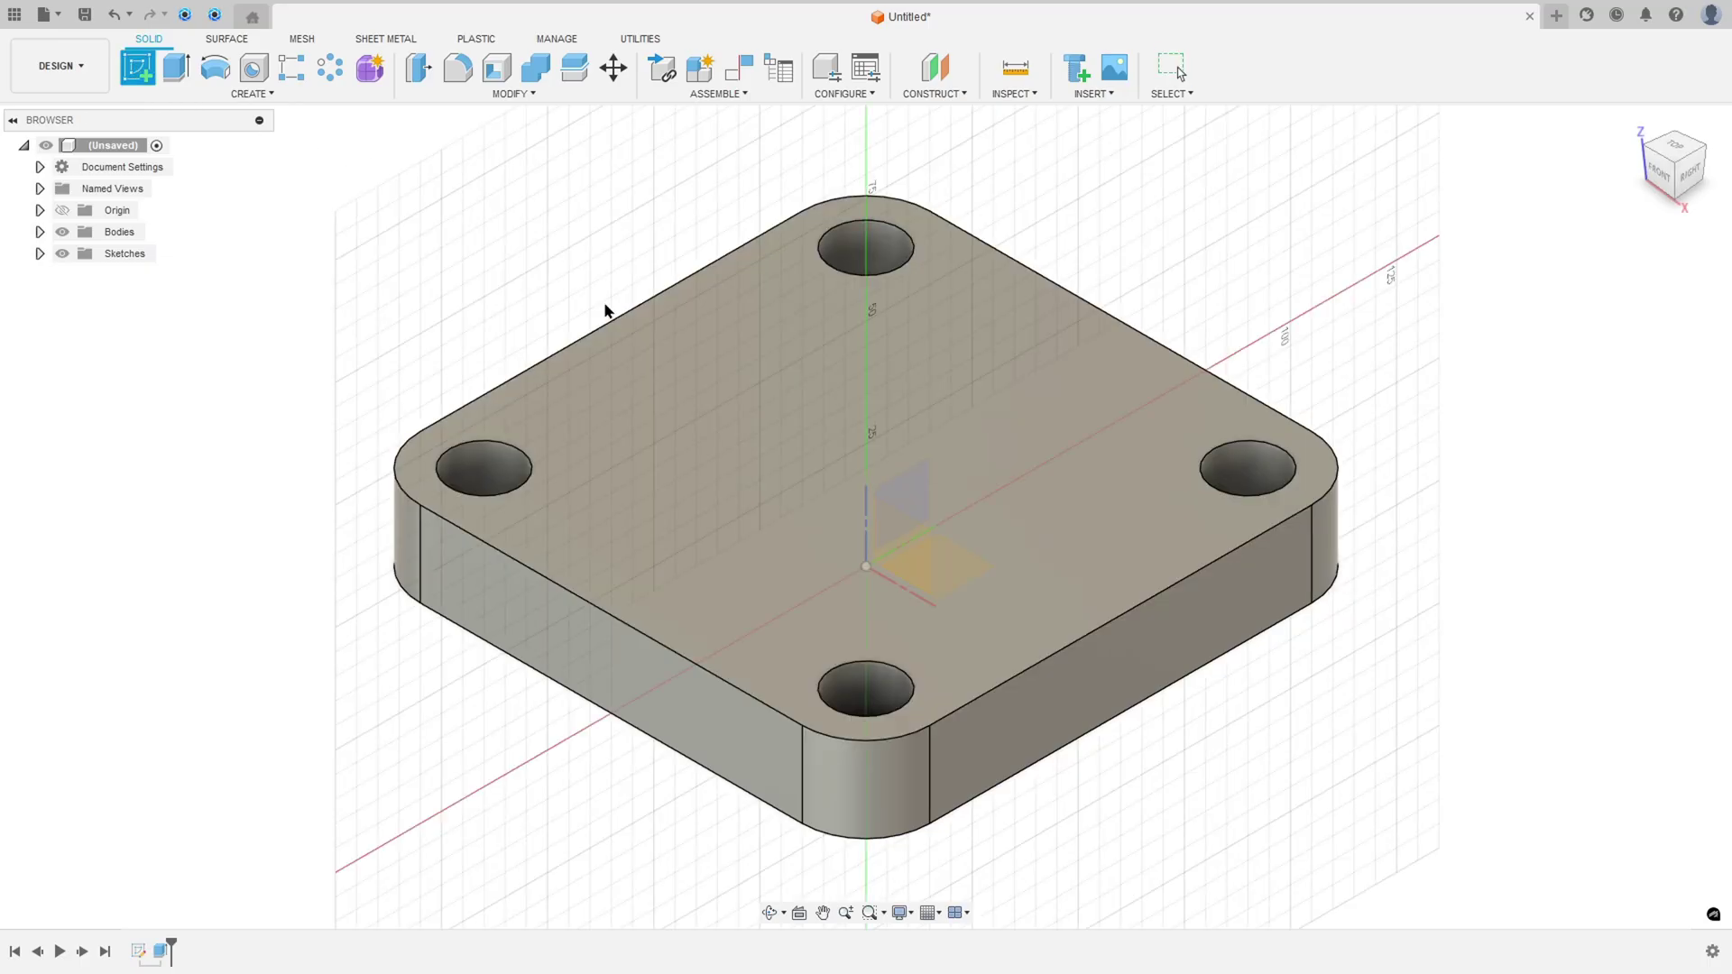
click(62, 232)
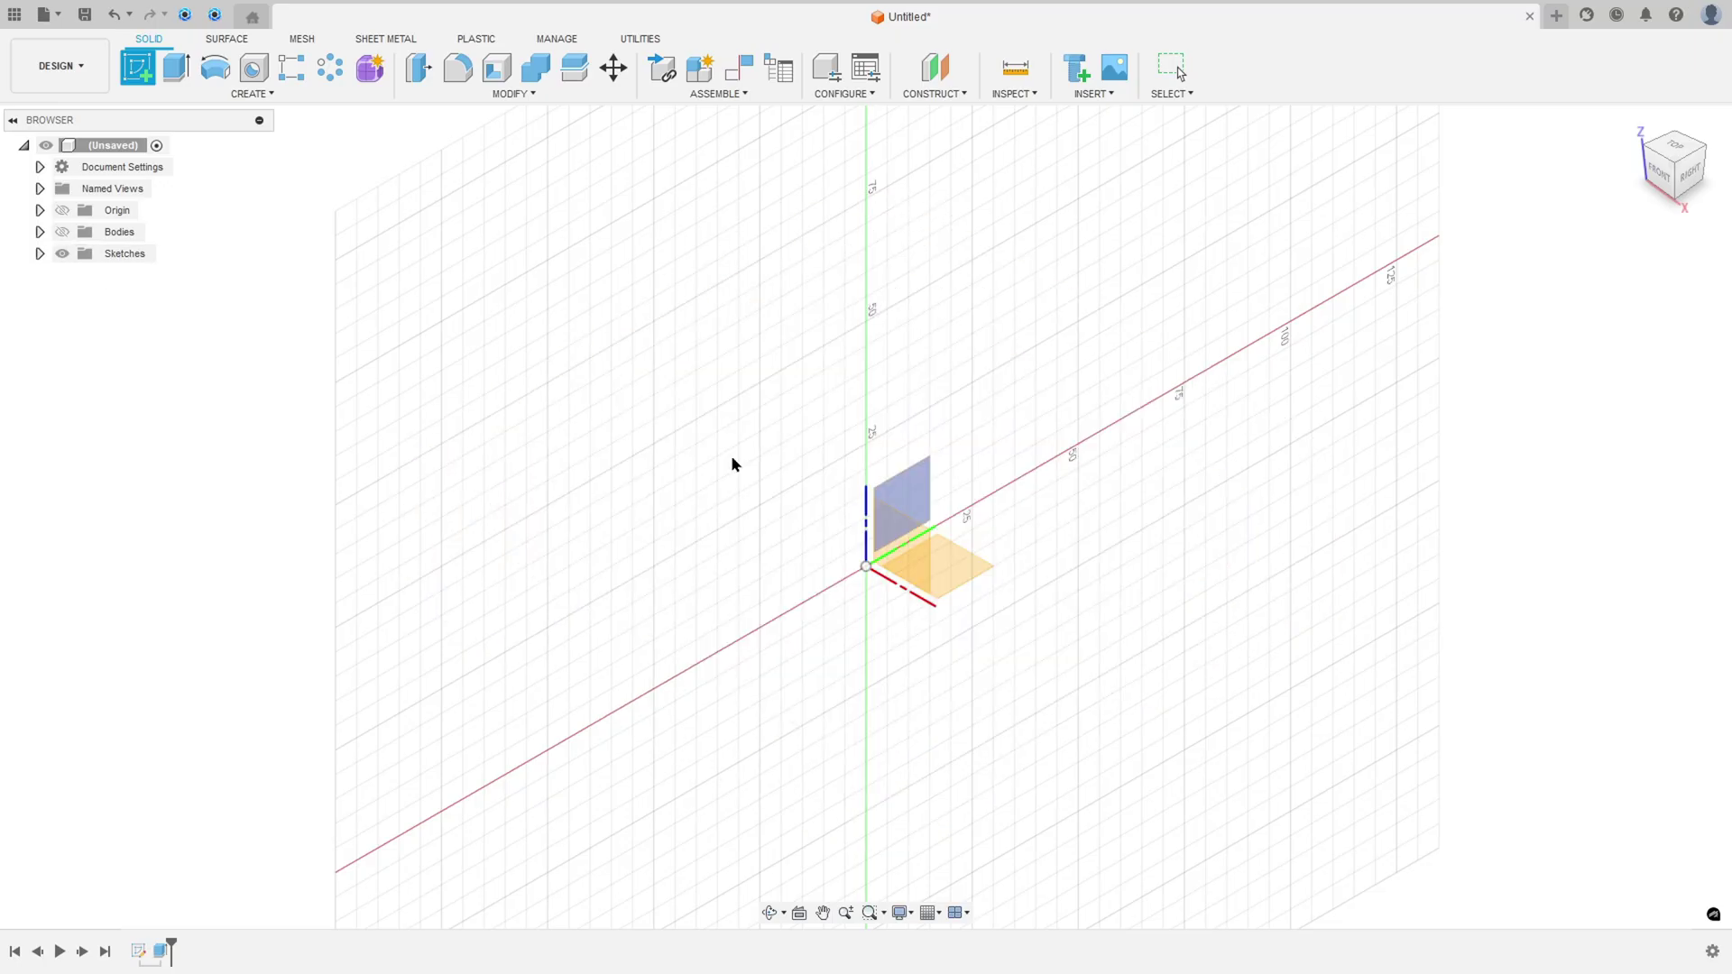
click(912, 490)
click(62, 232)
mouse_move(877, 309)
middle_down()
mouse_move(847, 518)
mouse_move(794, 657)
middle_up()
Sketch a 50 mm diameter circle centered on the vertical axis, about 85 mm above the origin
key(c)
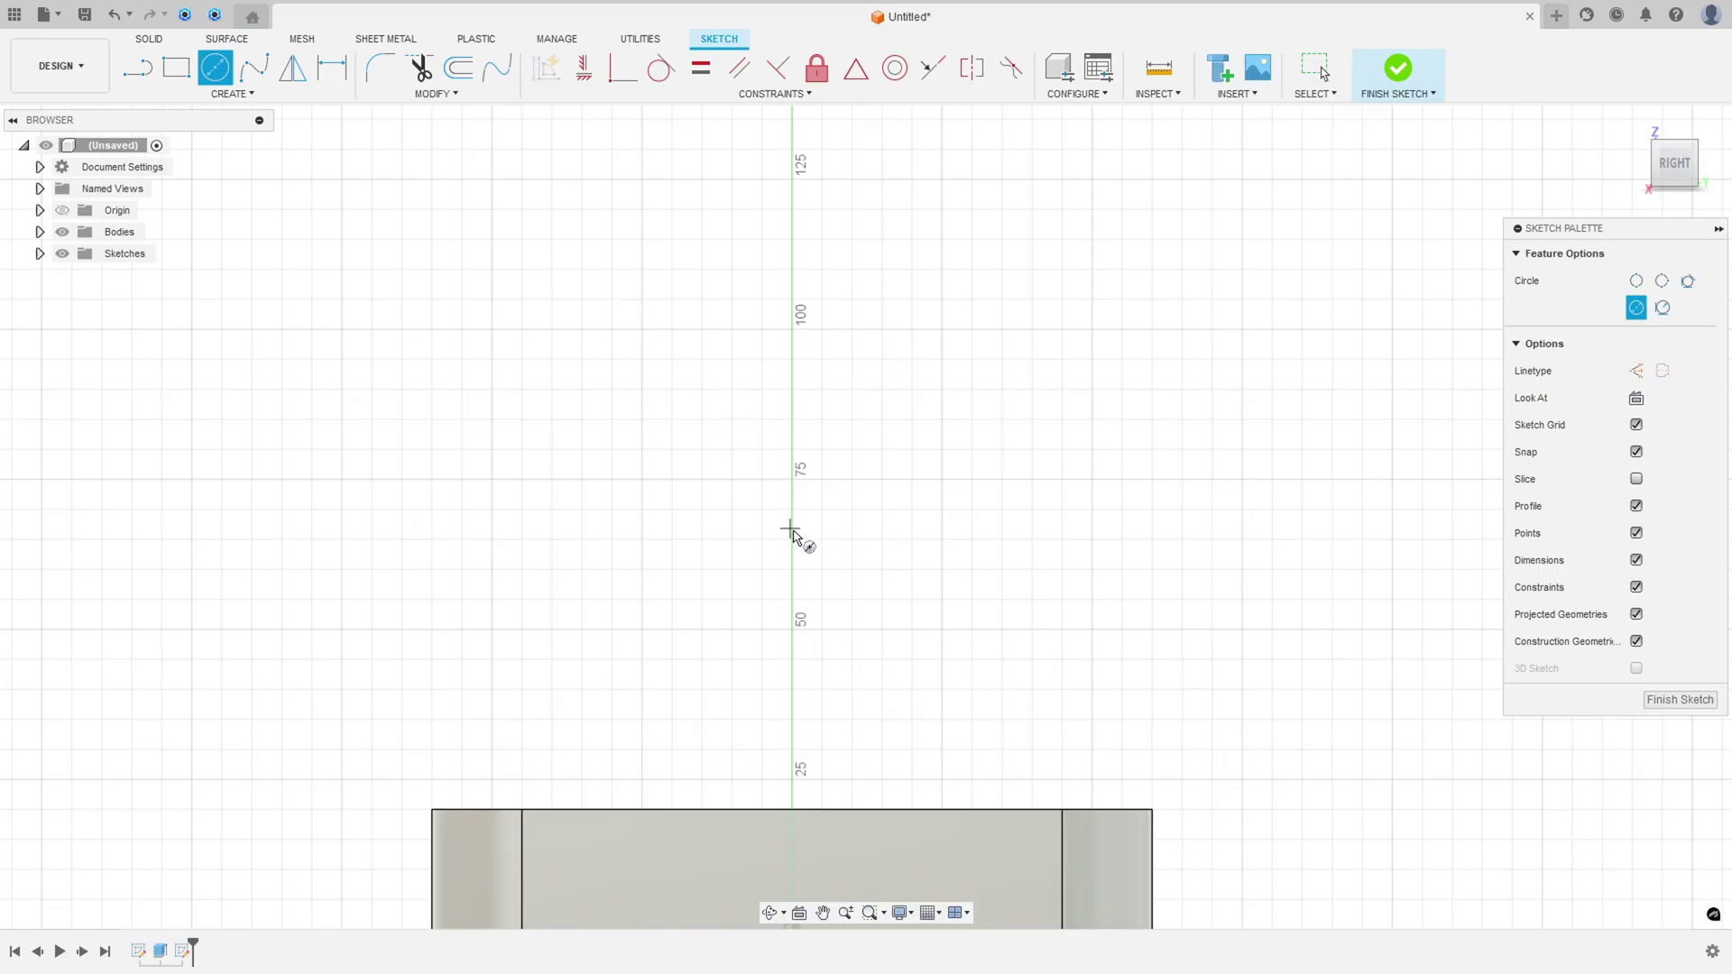
click(792, 420)
text(50)
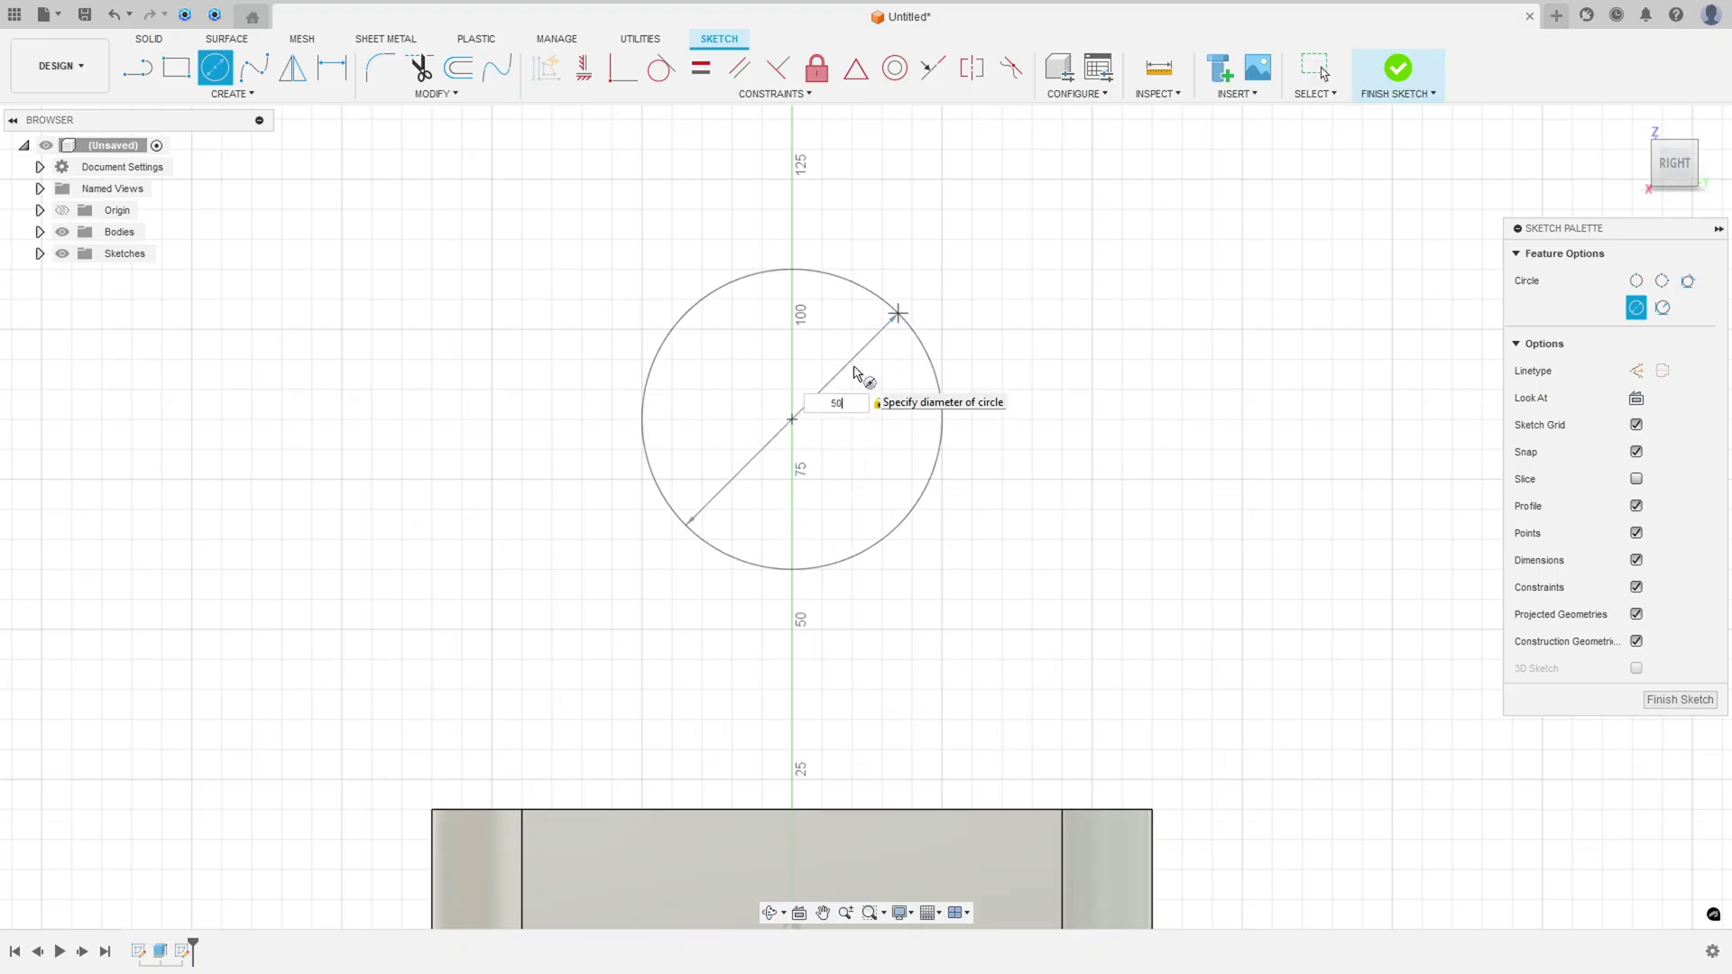
key(Return)
key(Escape)
Sketch a concentric 30 mm diameter circle and move both diameter dimensions outside the circles
key(c)
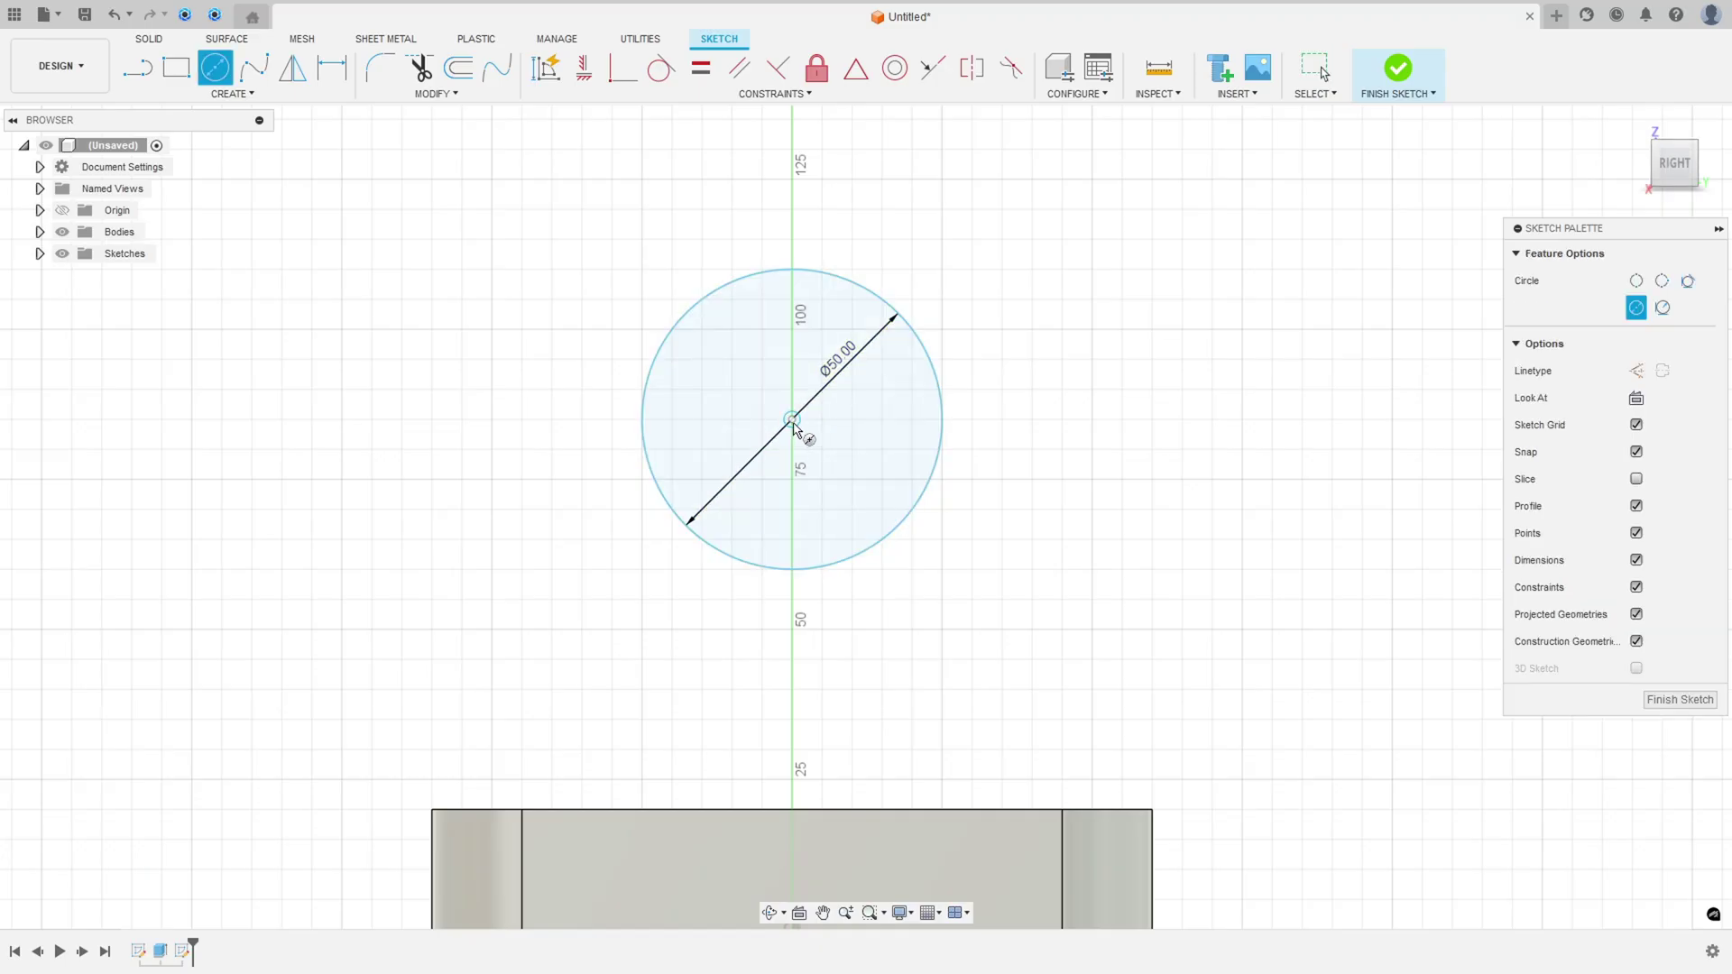
click(792, 419)
text(30)
key(Return)
key(Escape)
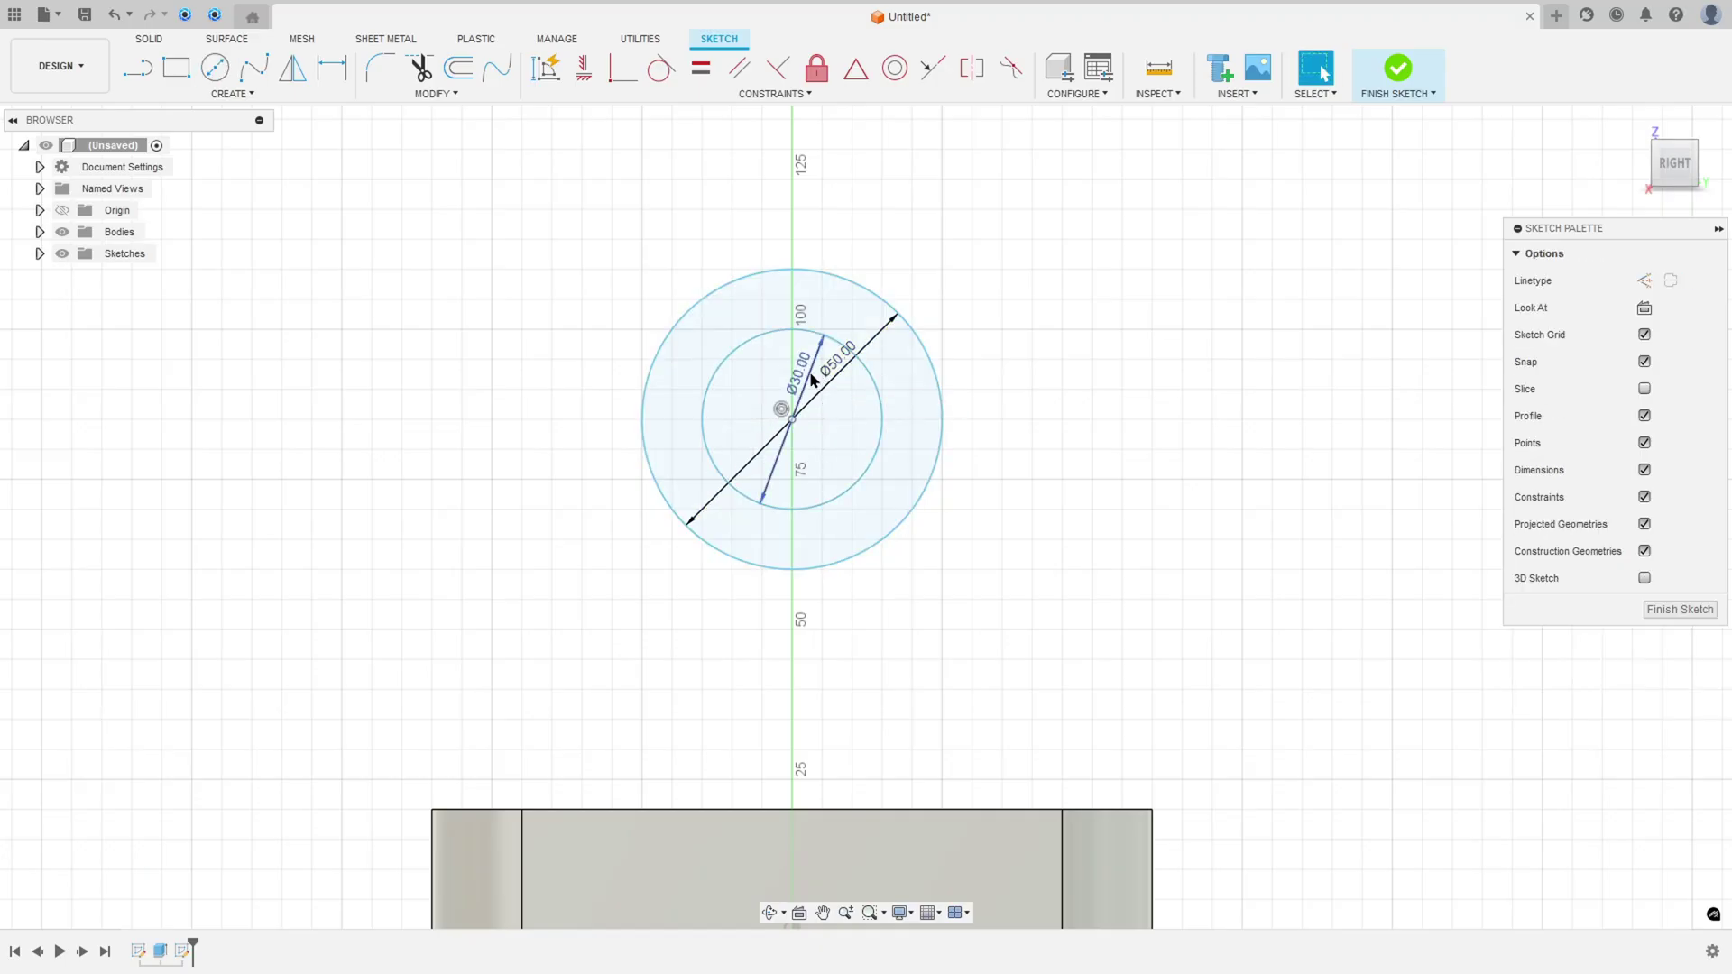
drag(792, 379, 882, 225)
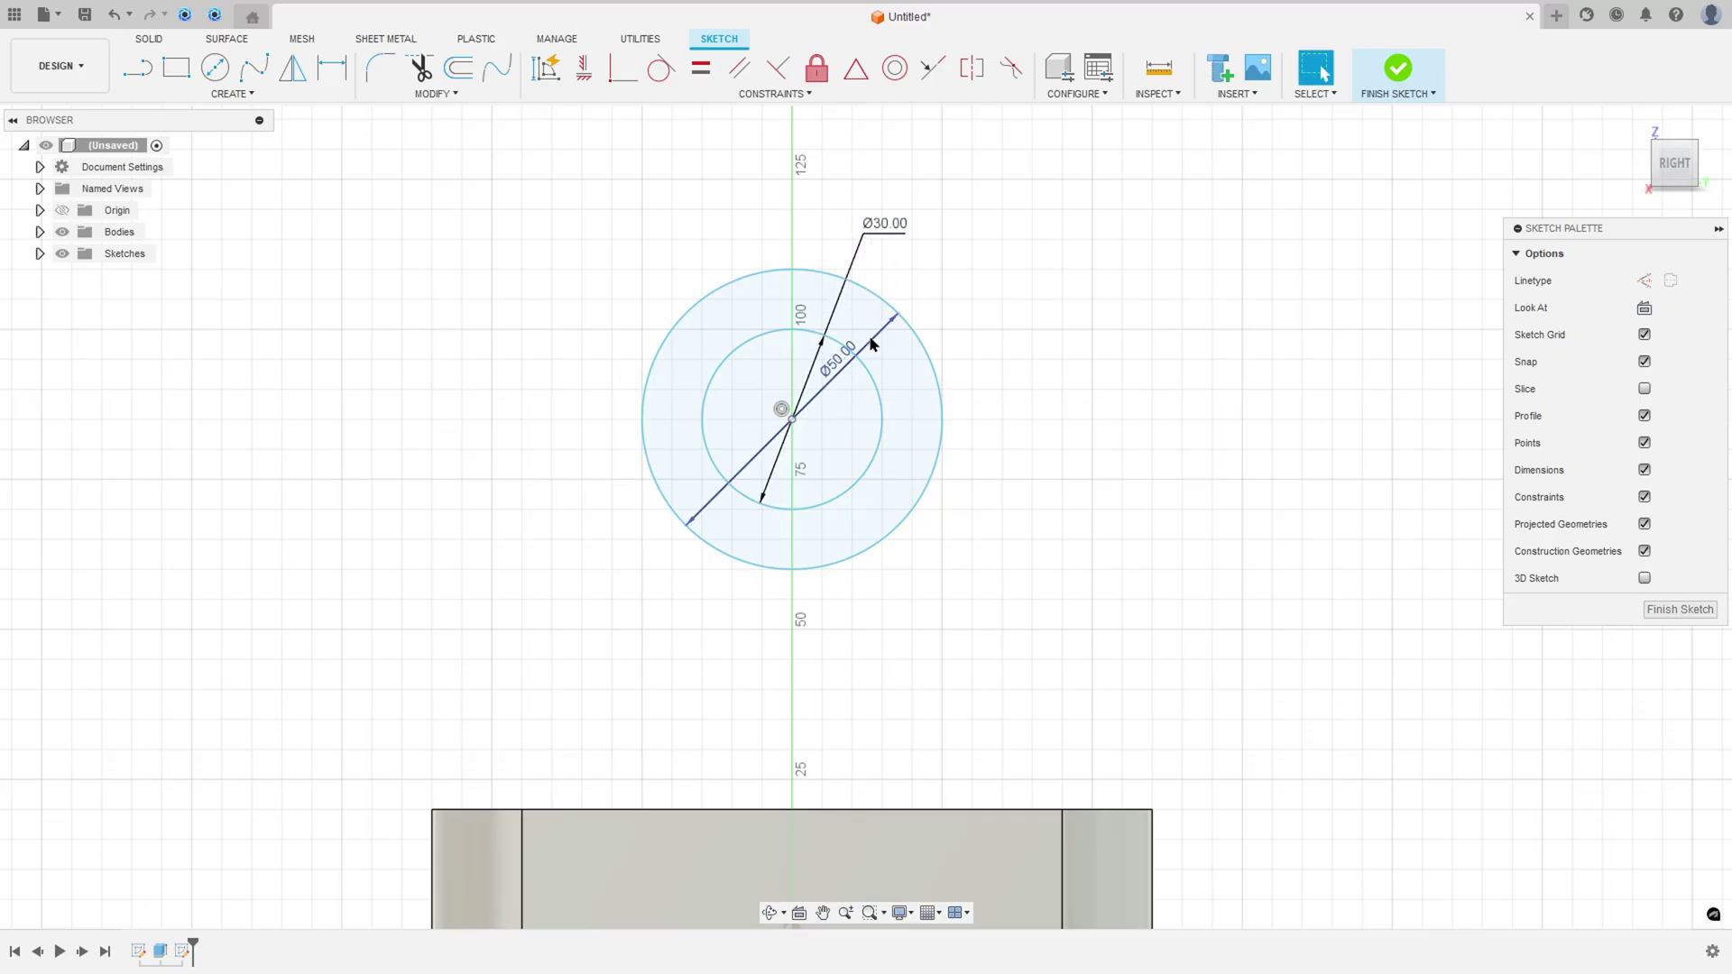
drag(843, 370, 1008, 294)
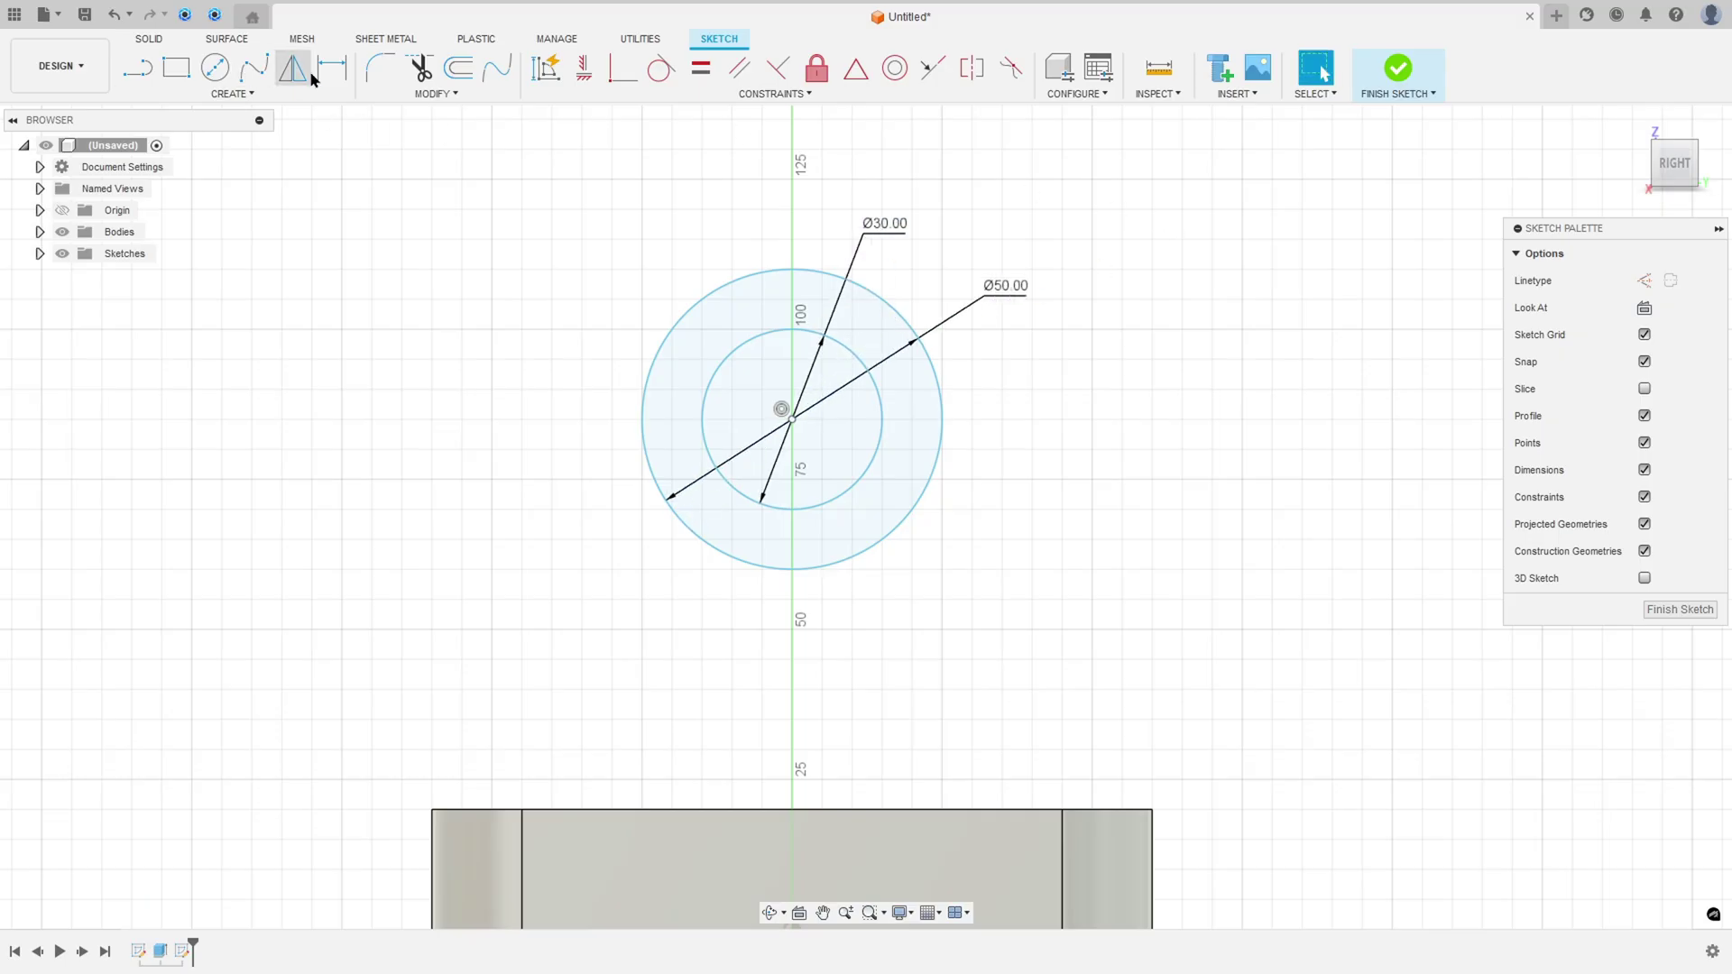
Dimension the circles' center 80 mm above the base plate's top edge
click(332, 67)
scroll(735, 529, down, 1)
middle_drag(734, 529, 746, 440)
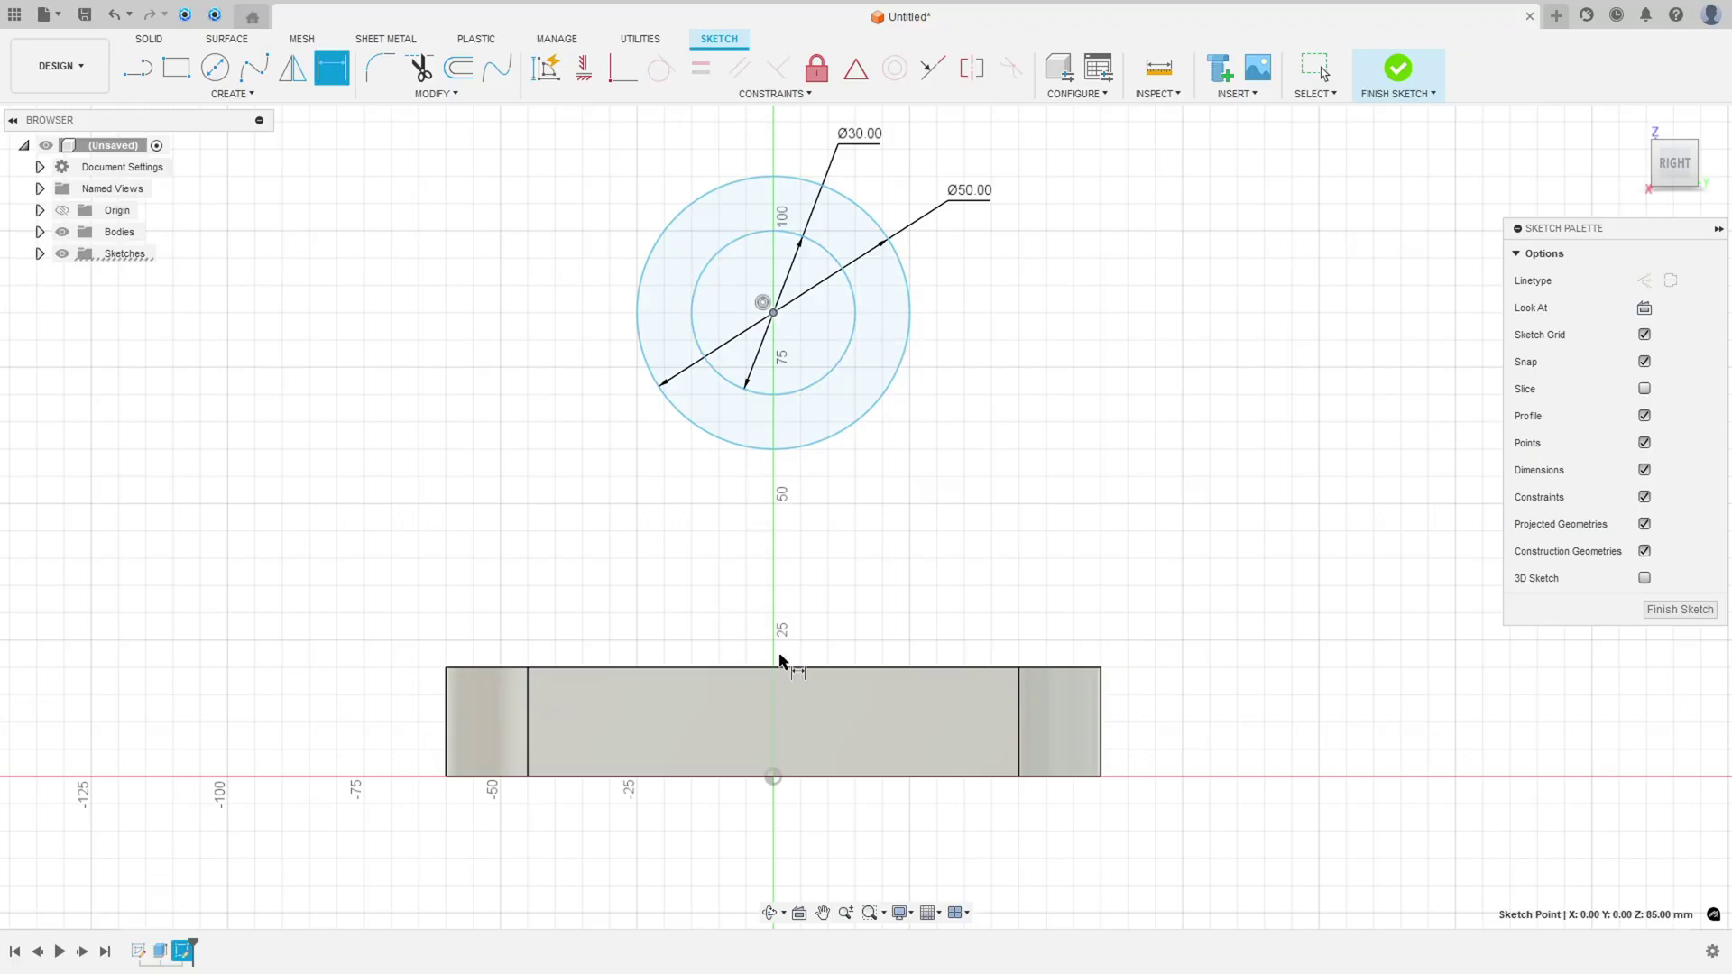
click(781, 666)
click(773, 312)
click(383, 526)
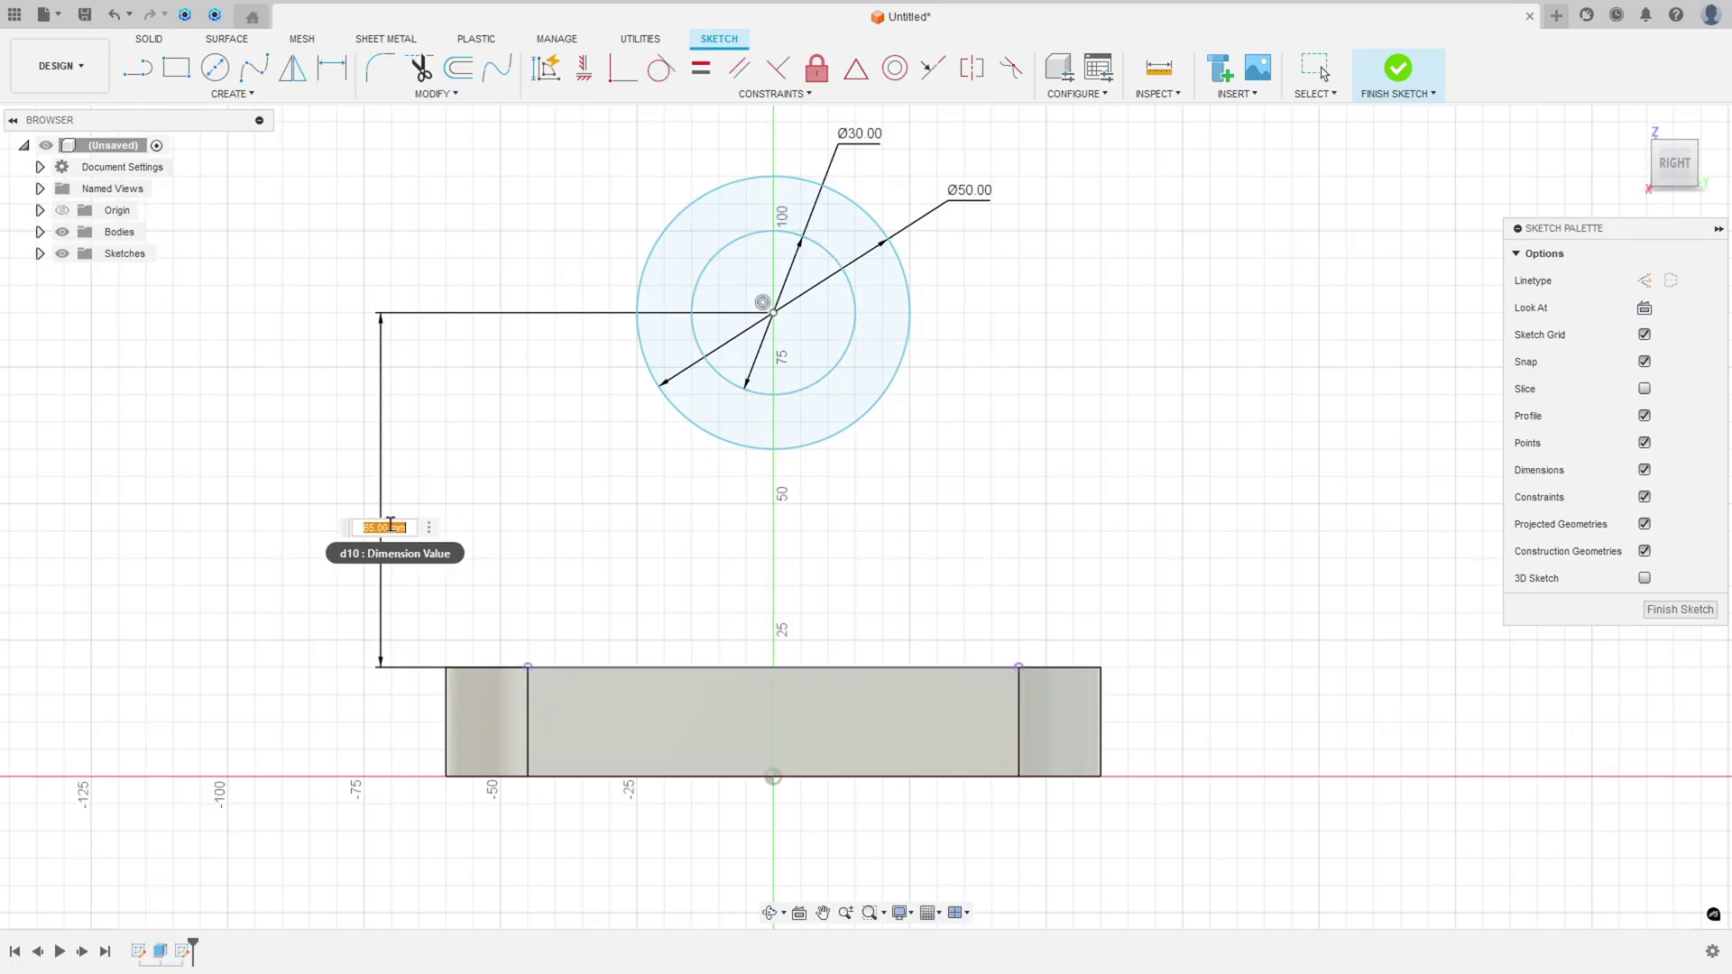
text(80)
key(Return)
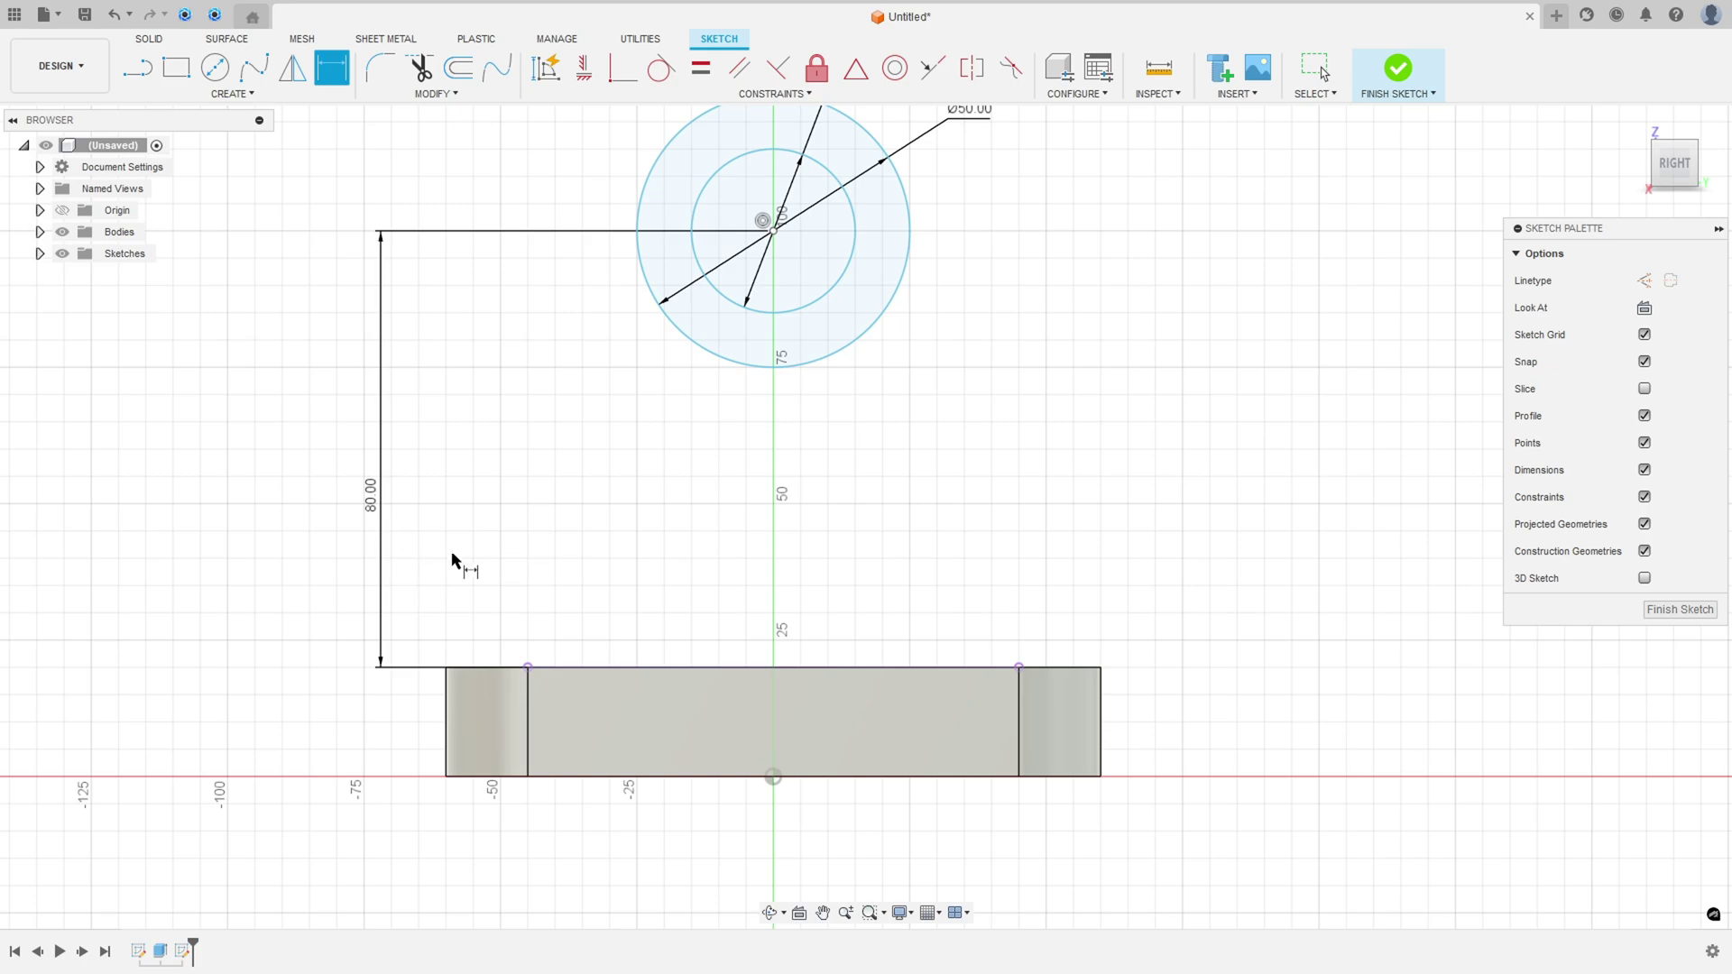
scroll(639, 532, down, 1)
middle_drag(638, 532, 665, 592)
key(Escape)
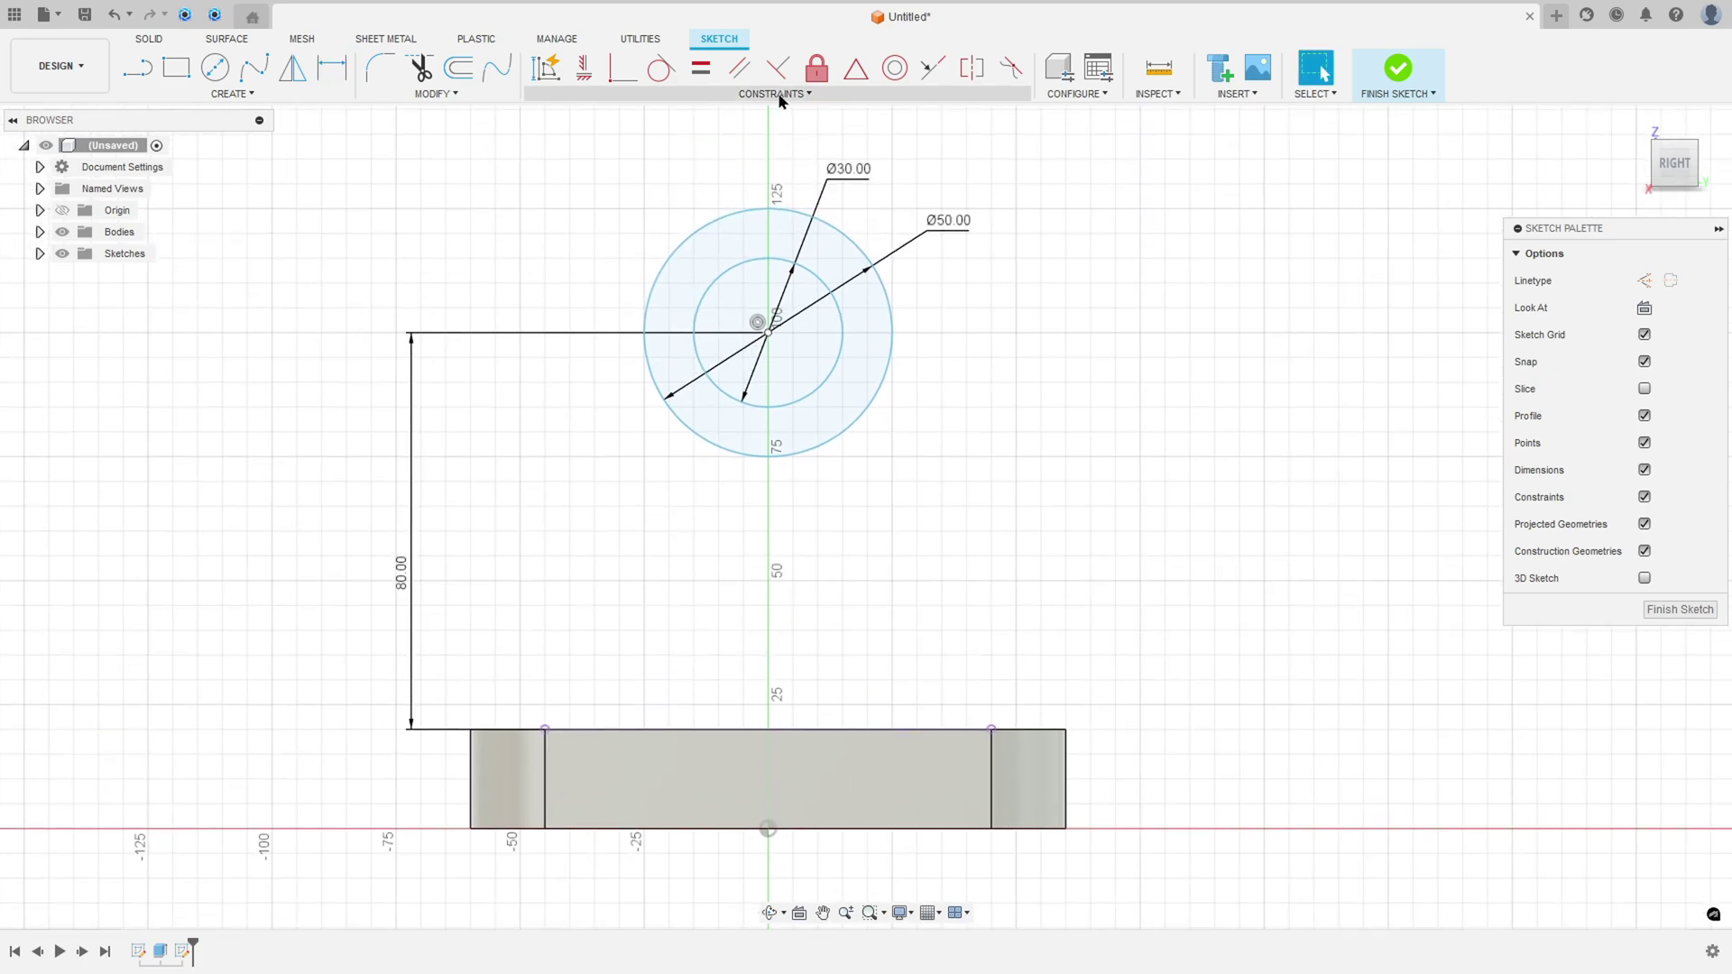
Apply a Vertical constraint between the circles' center and the origin, then finish the sketch and restore the home view
click(583, 67)
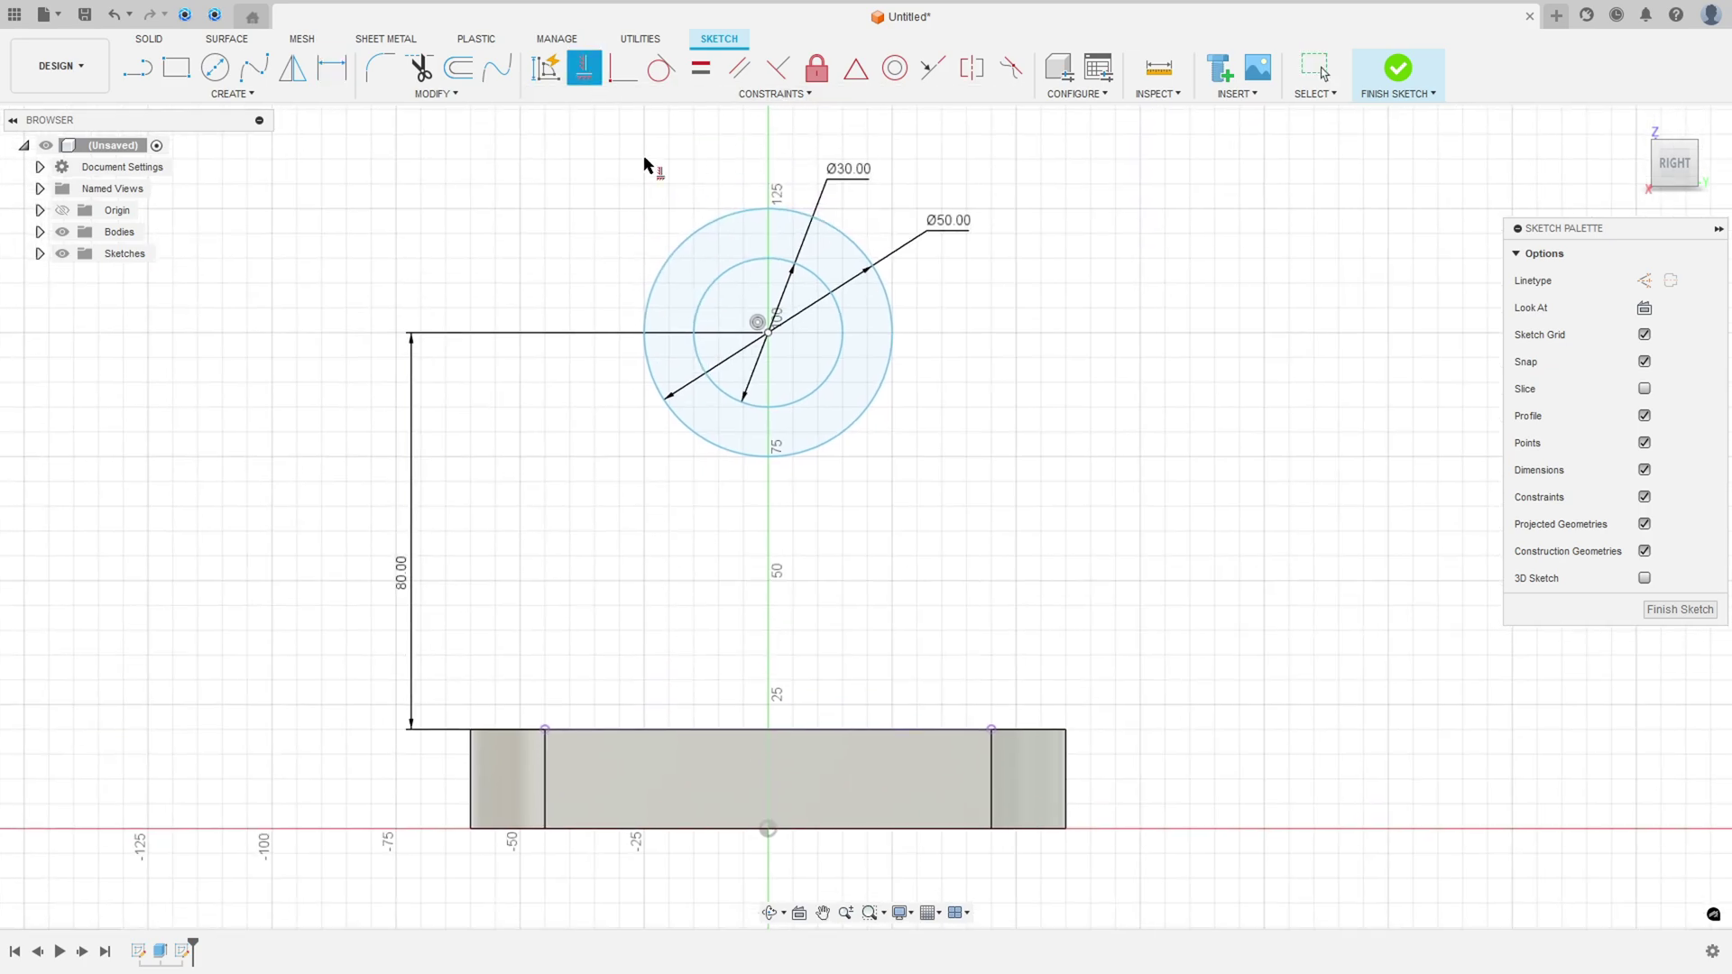
click(767, 333)
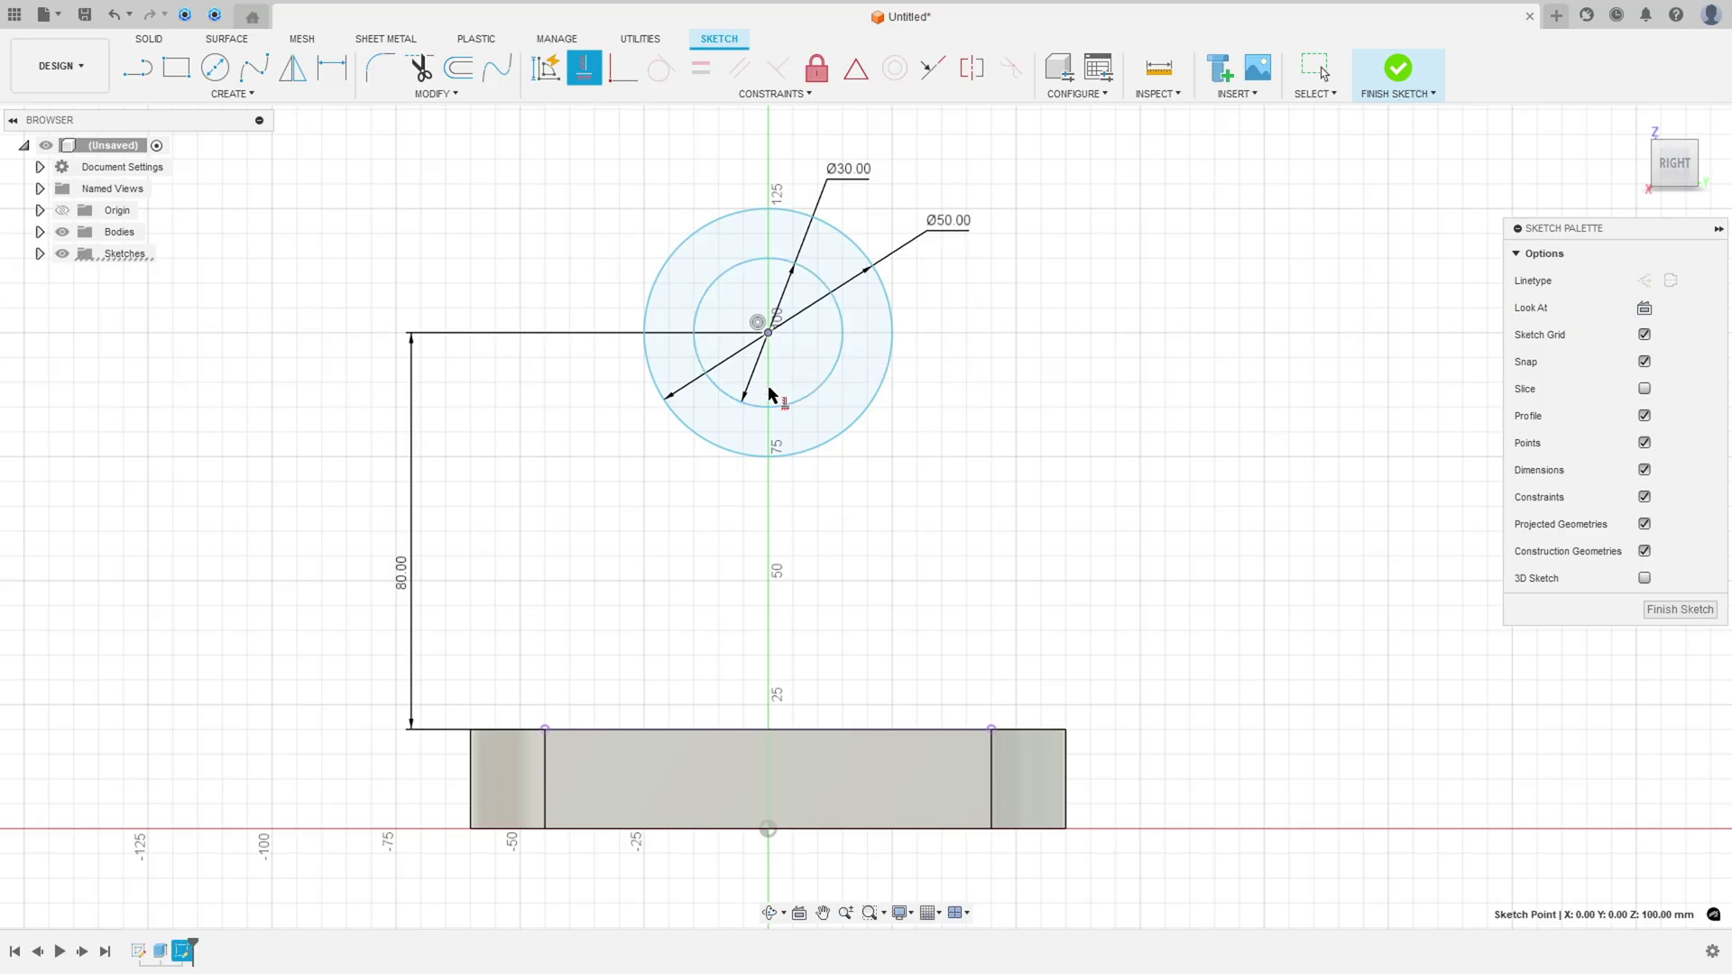
click(768, 830)
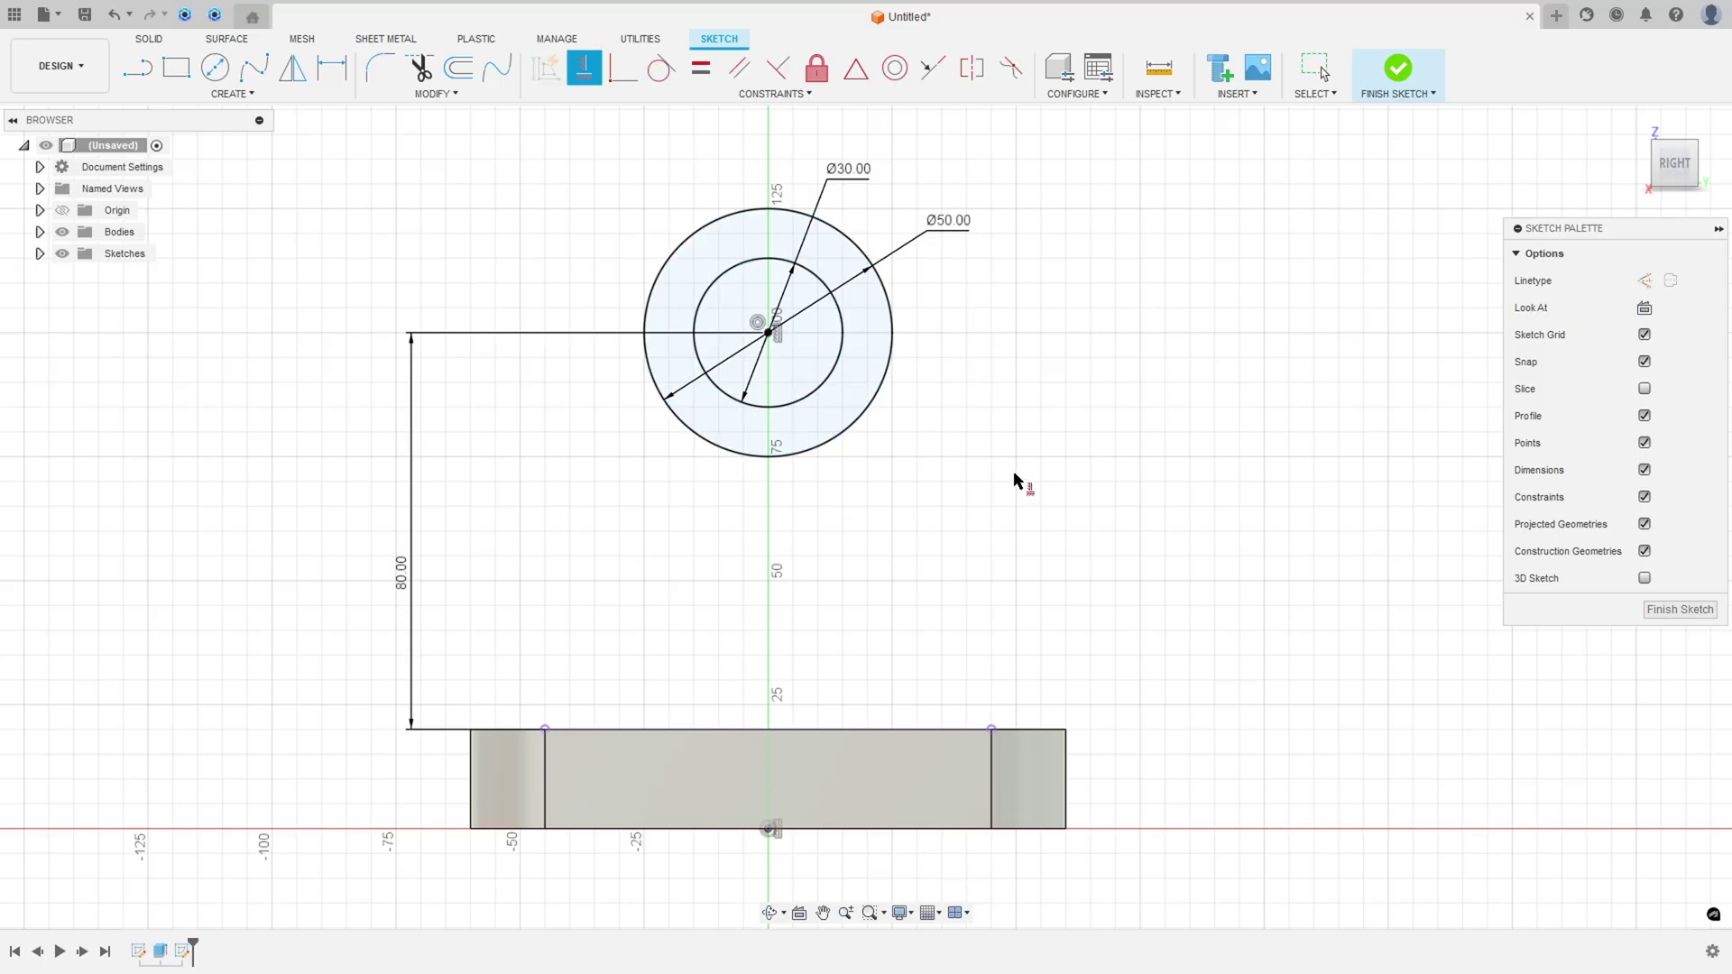
click(1398, 68)
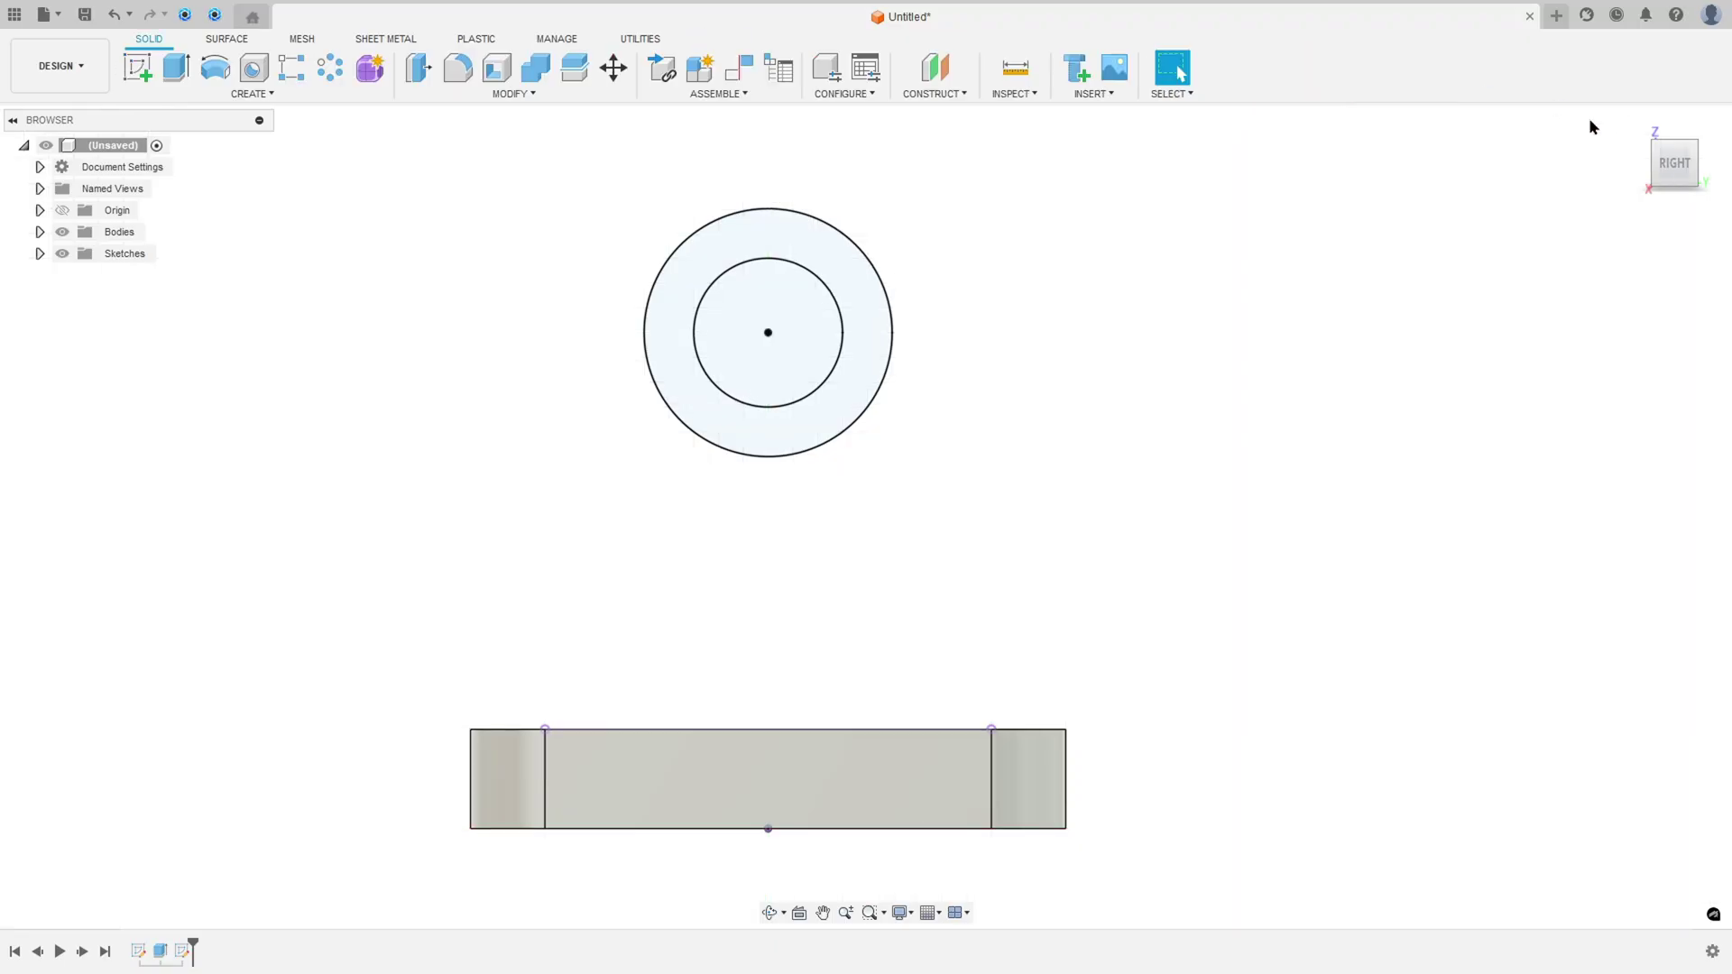
click(1637, 126)
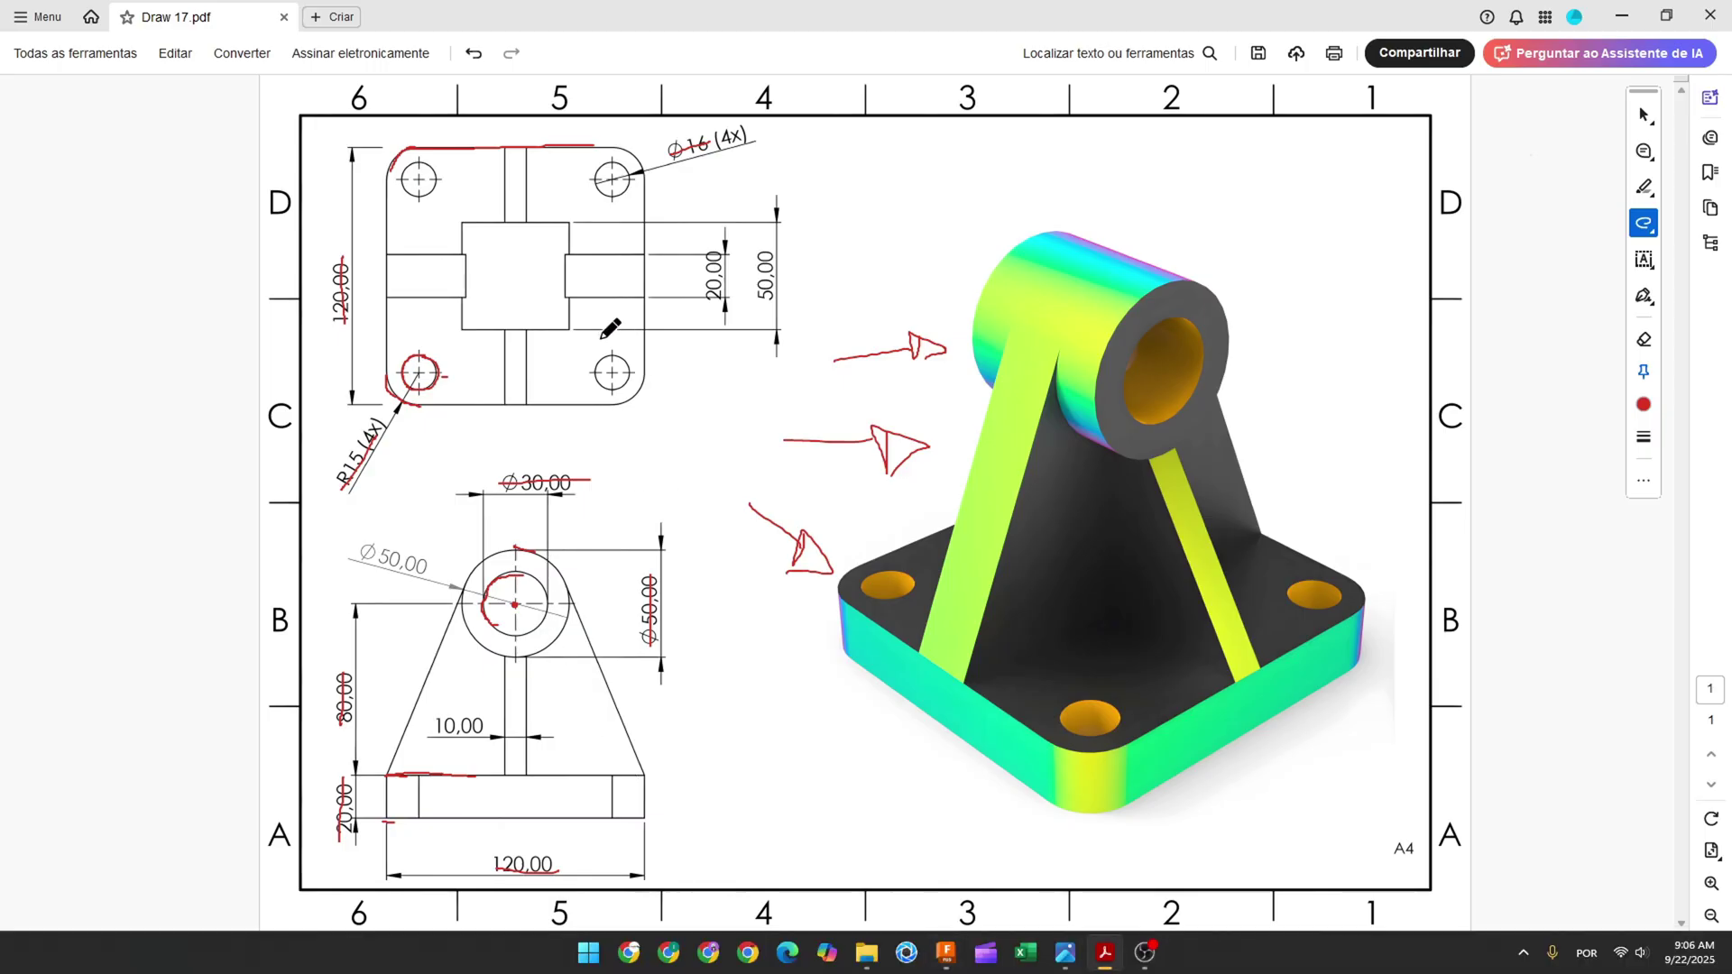
Mark the 50 mm length in the PDF, and extrude the ring profile in Fusion symmetrically to a whole length of 50 mm as a new body
drag(770, 247, 768, 306)
key(alt+Tab)
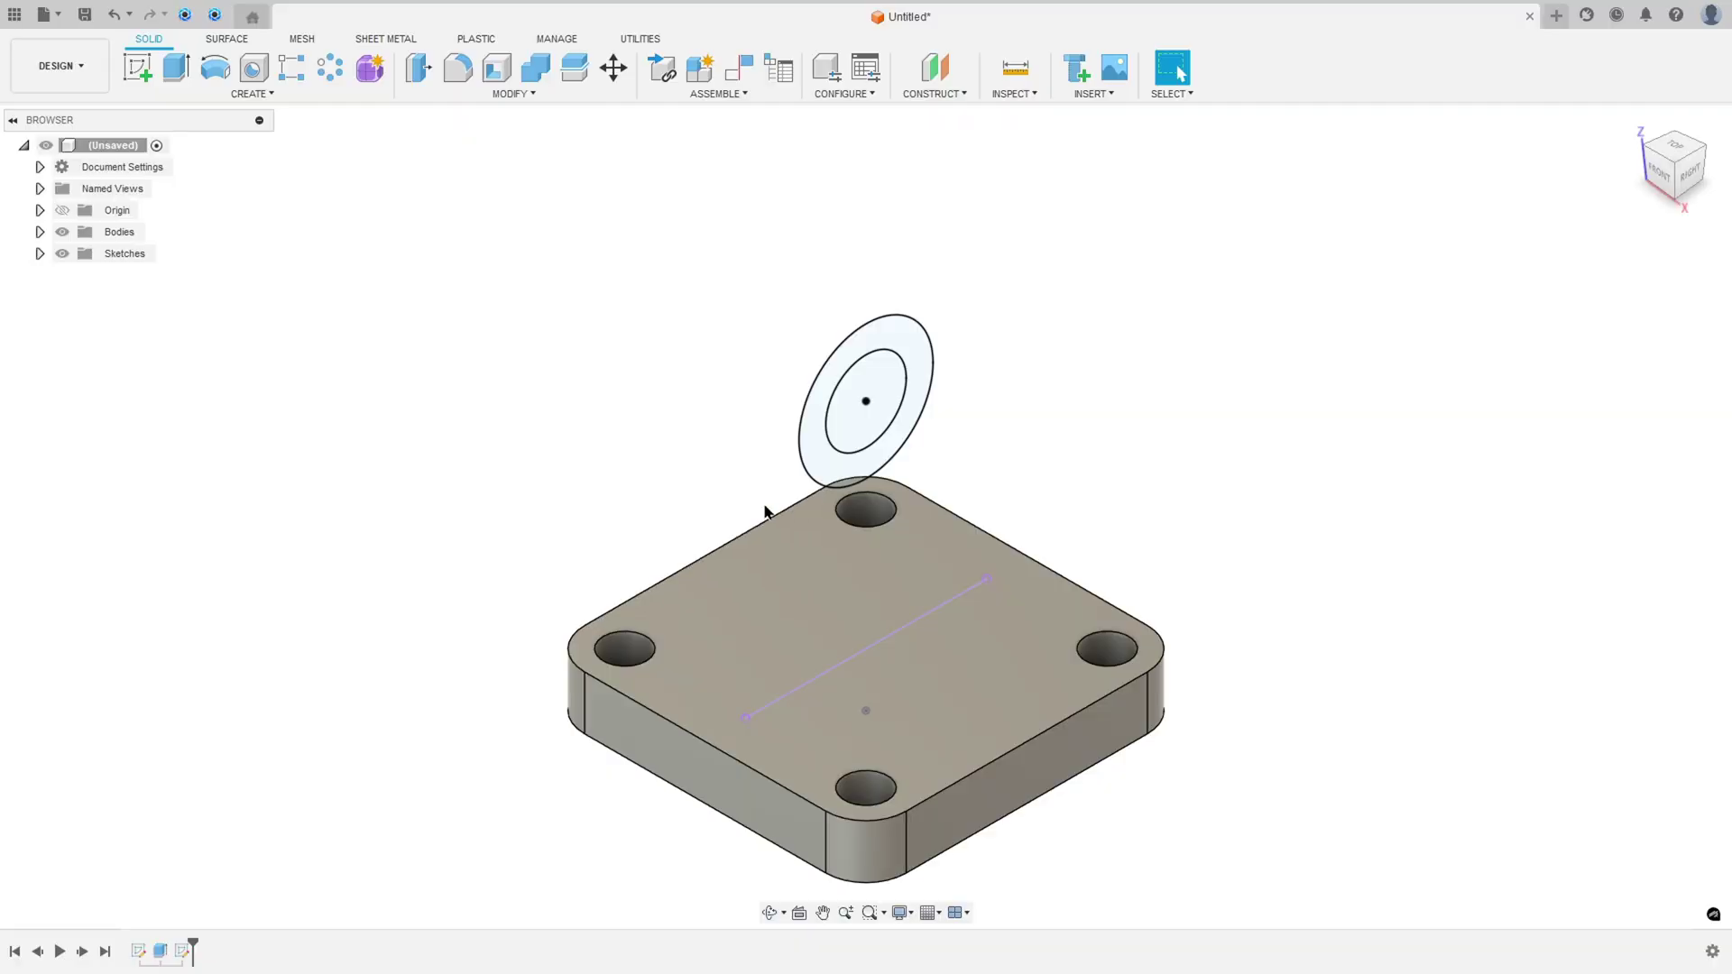
click(177, 67)
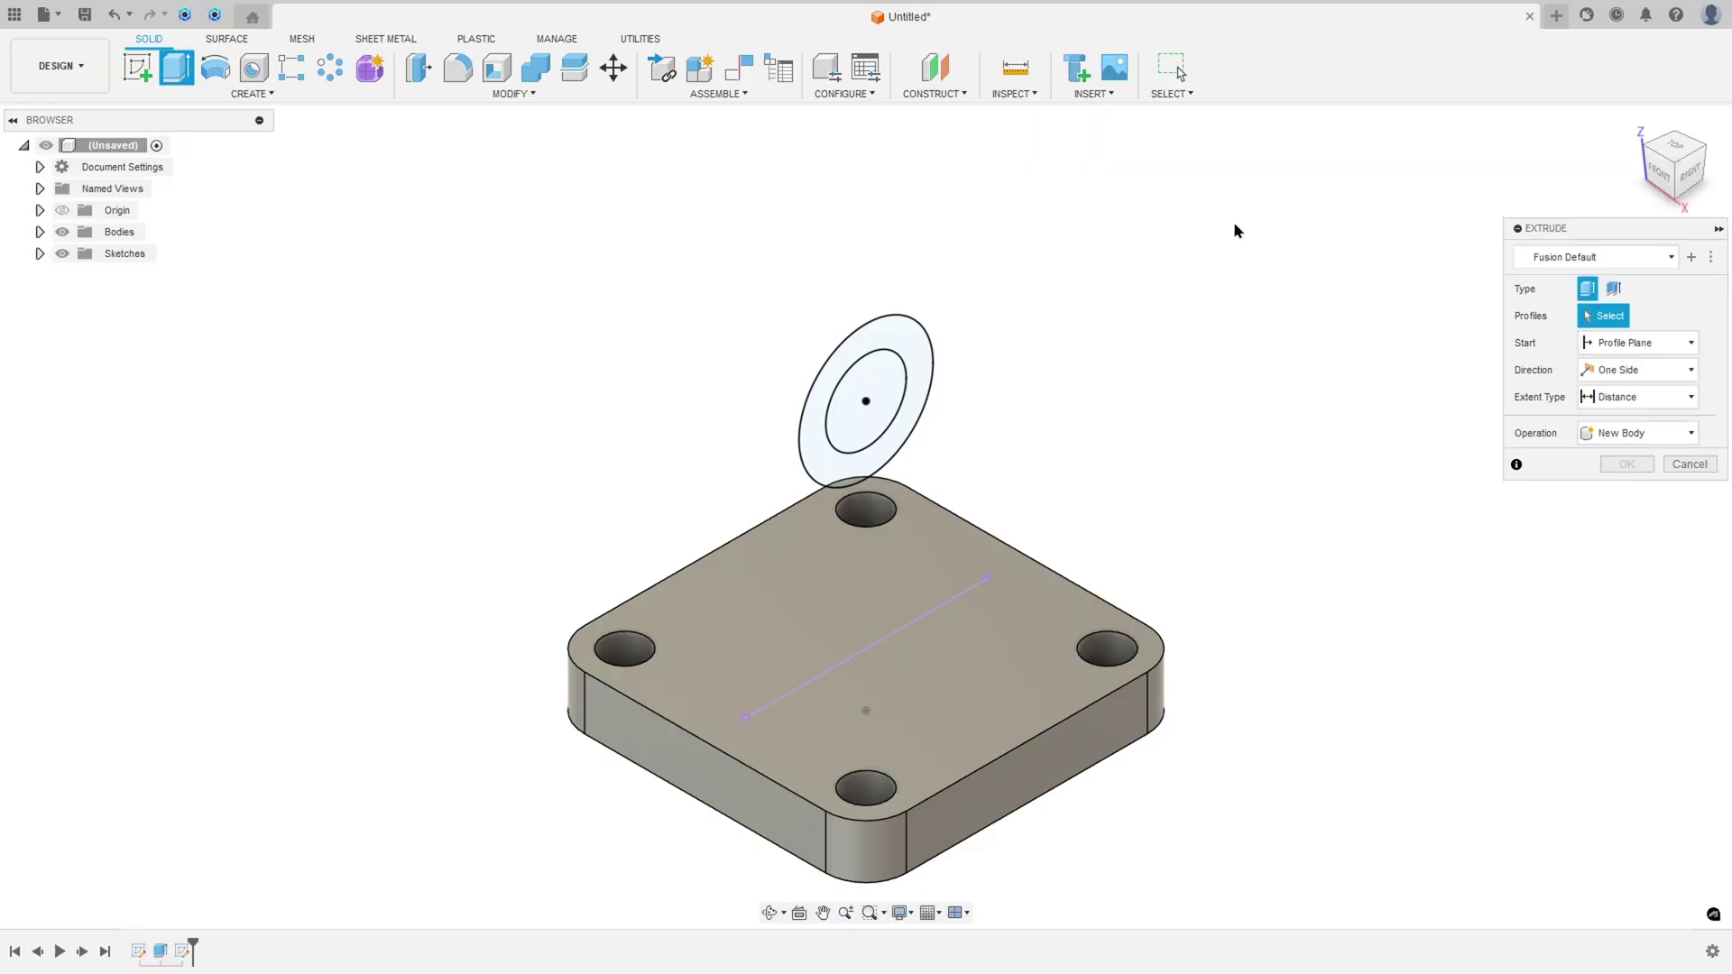
click(909, 345)
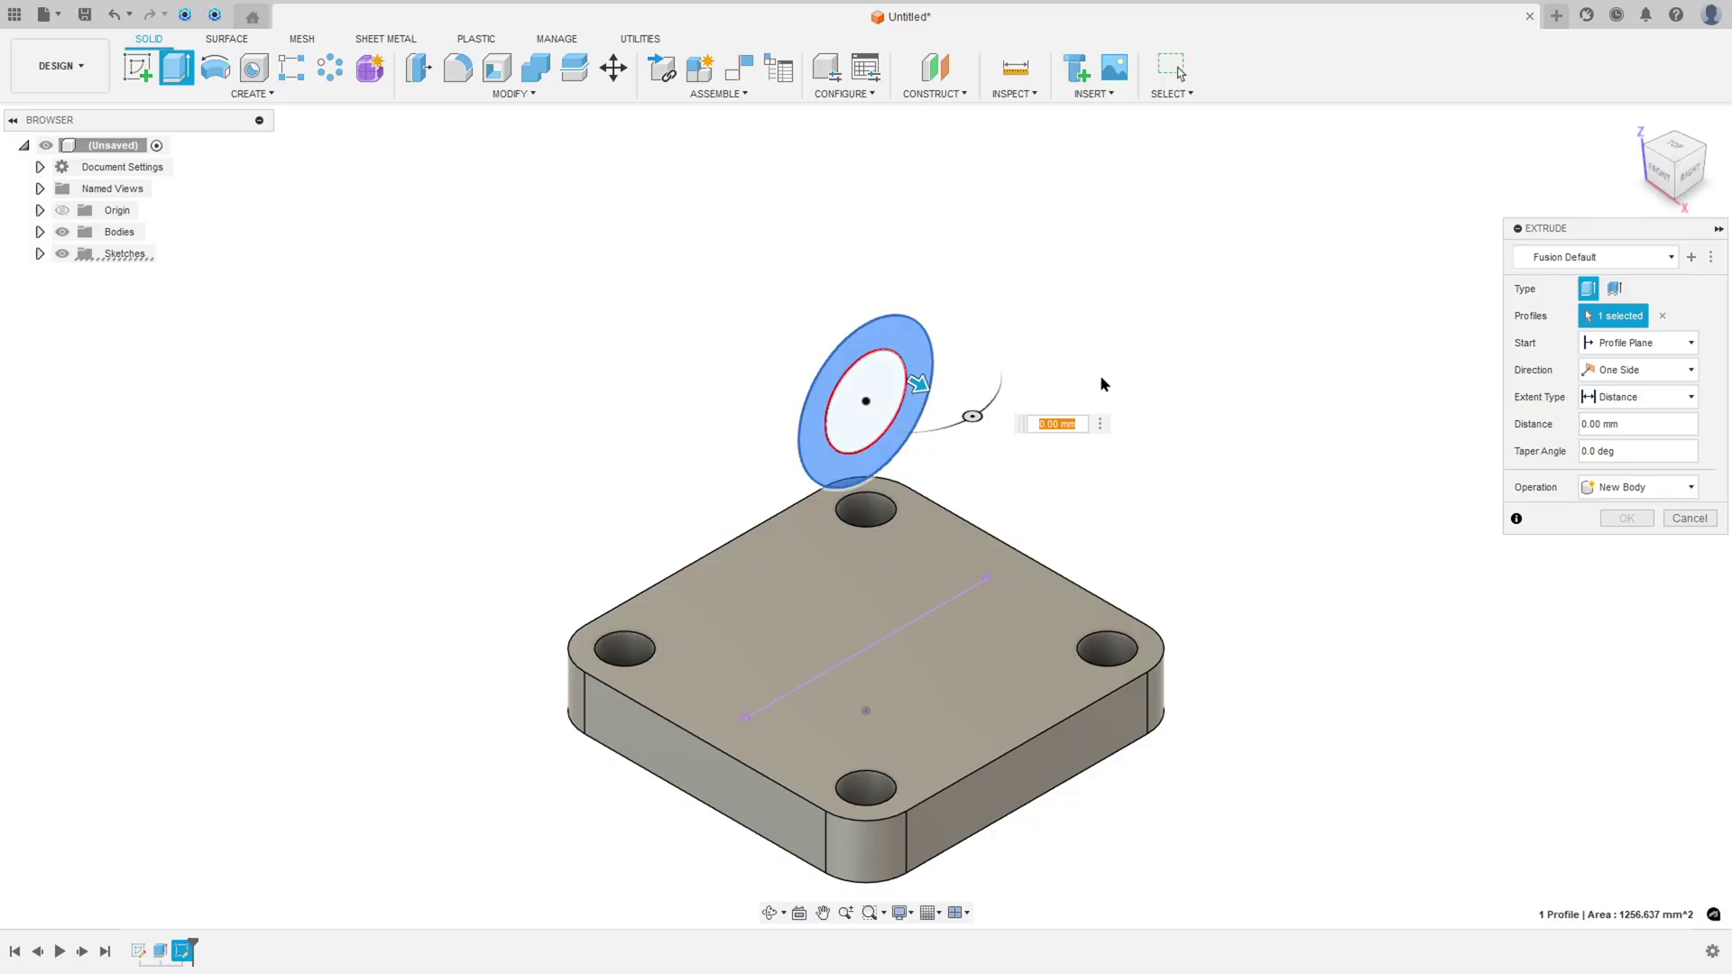
click(1622, 377)
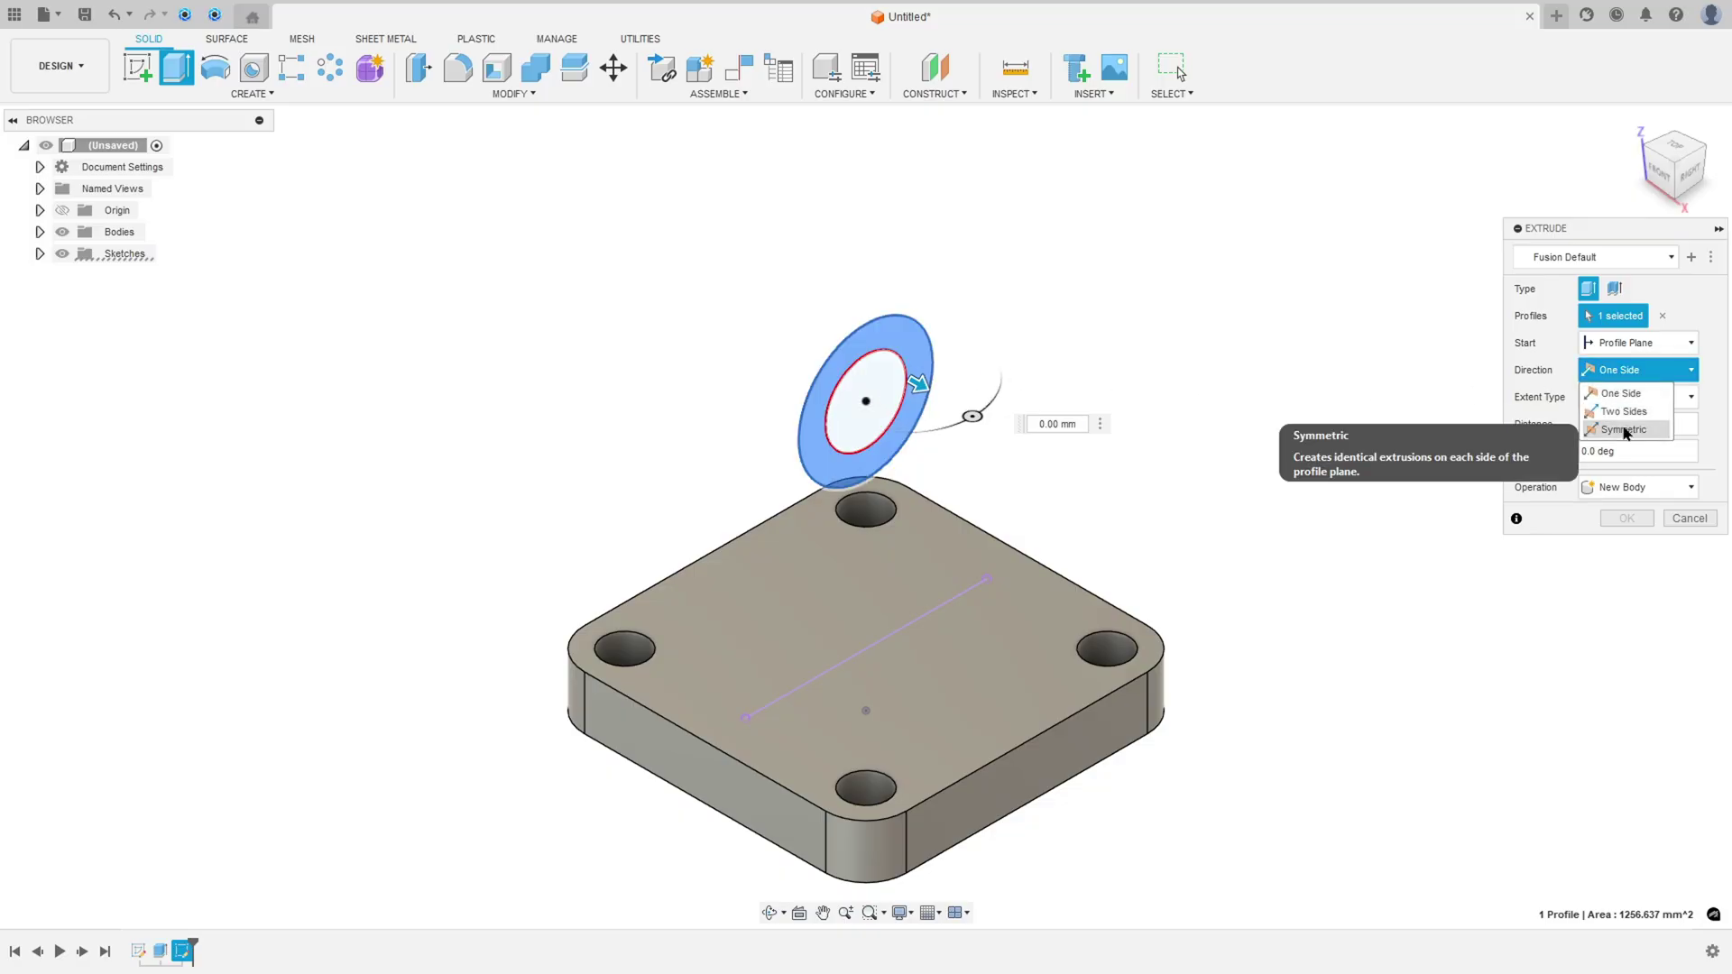
click(1625, 433)
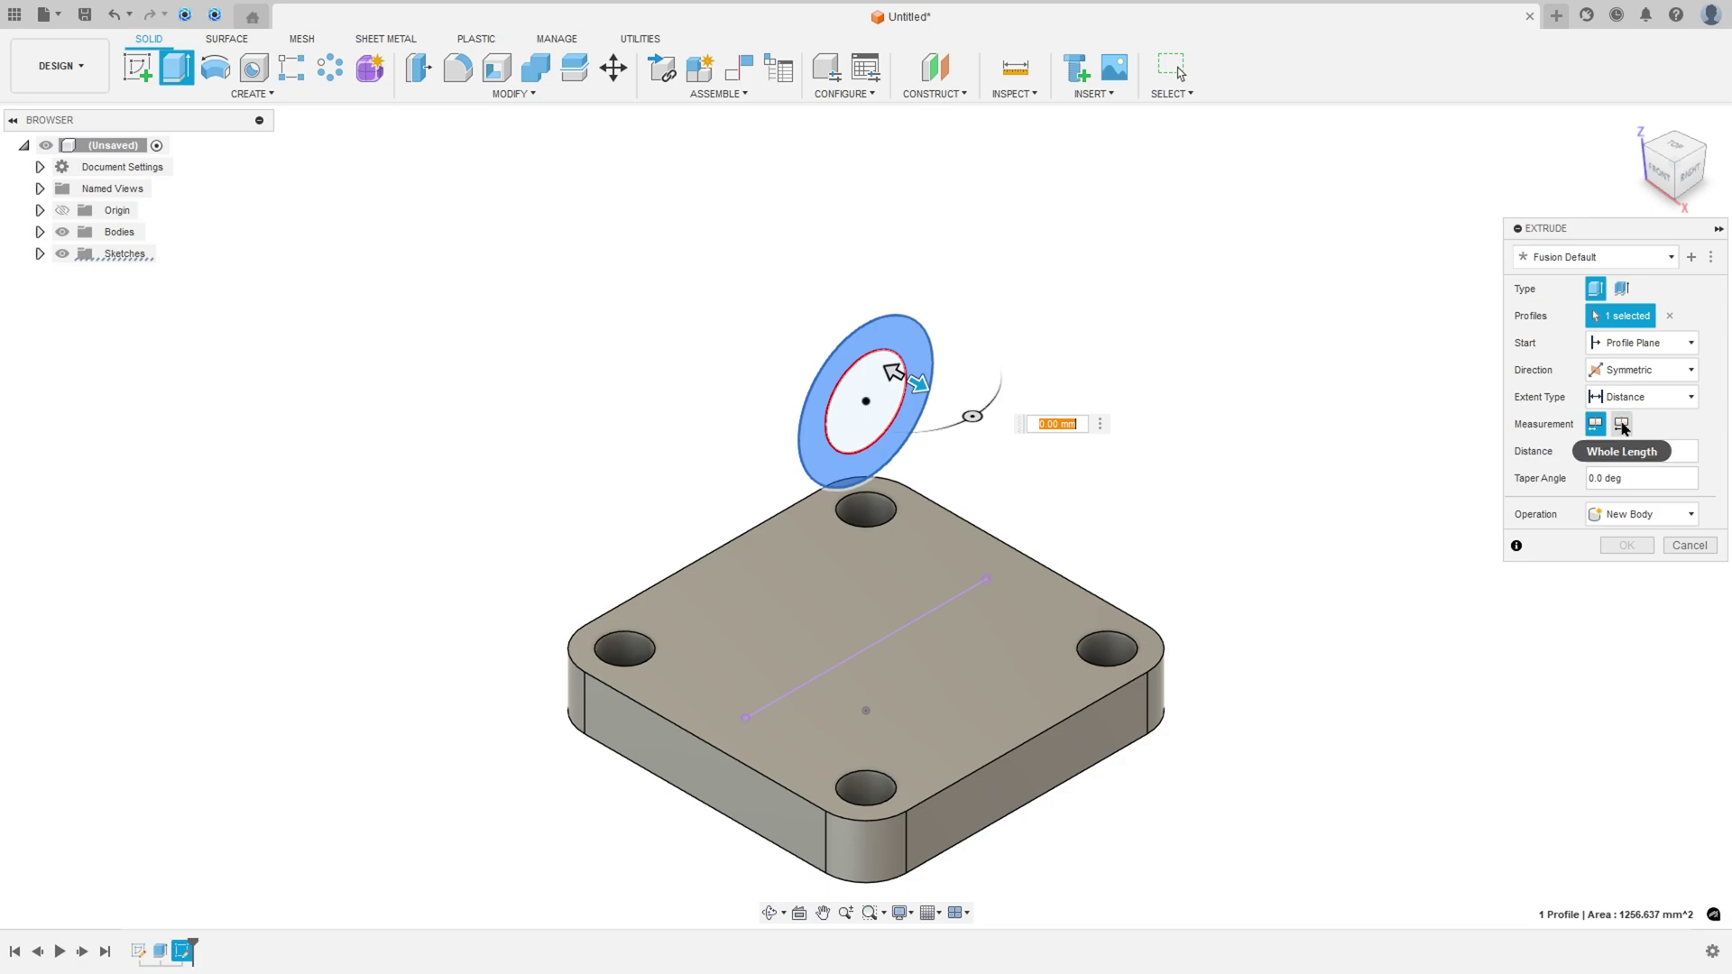
click(1622, 425)
click(1601, 451)
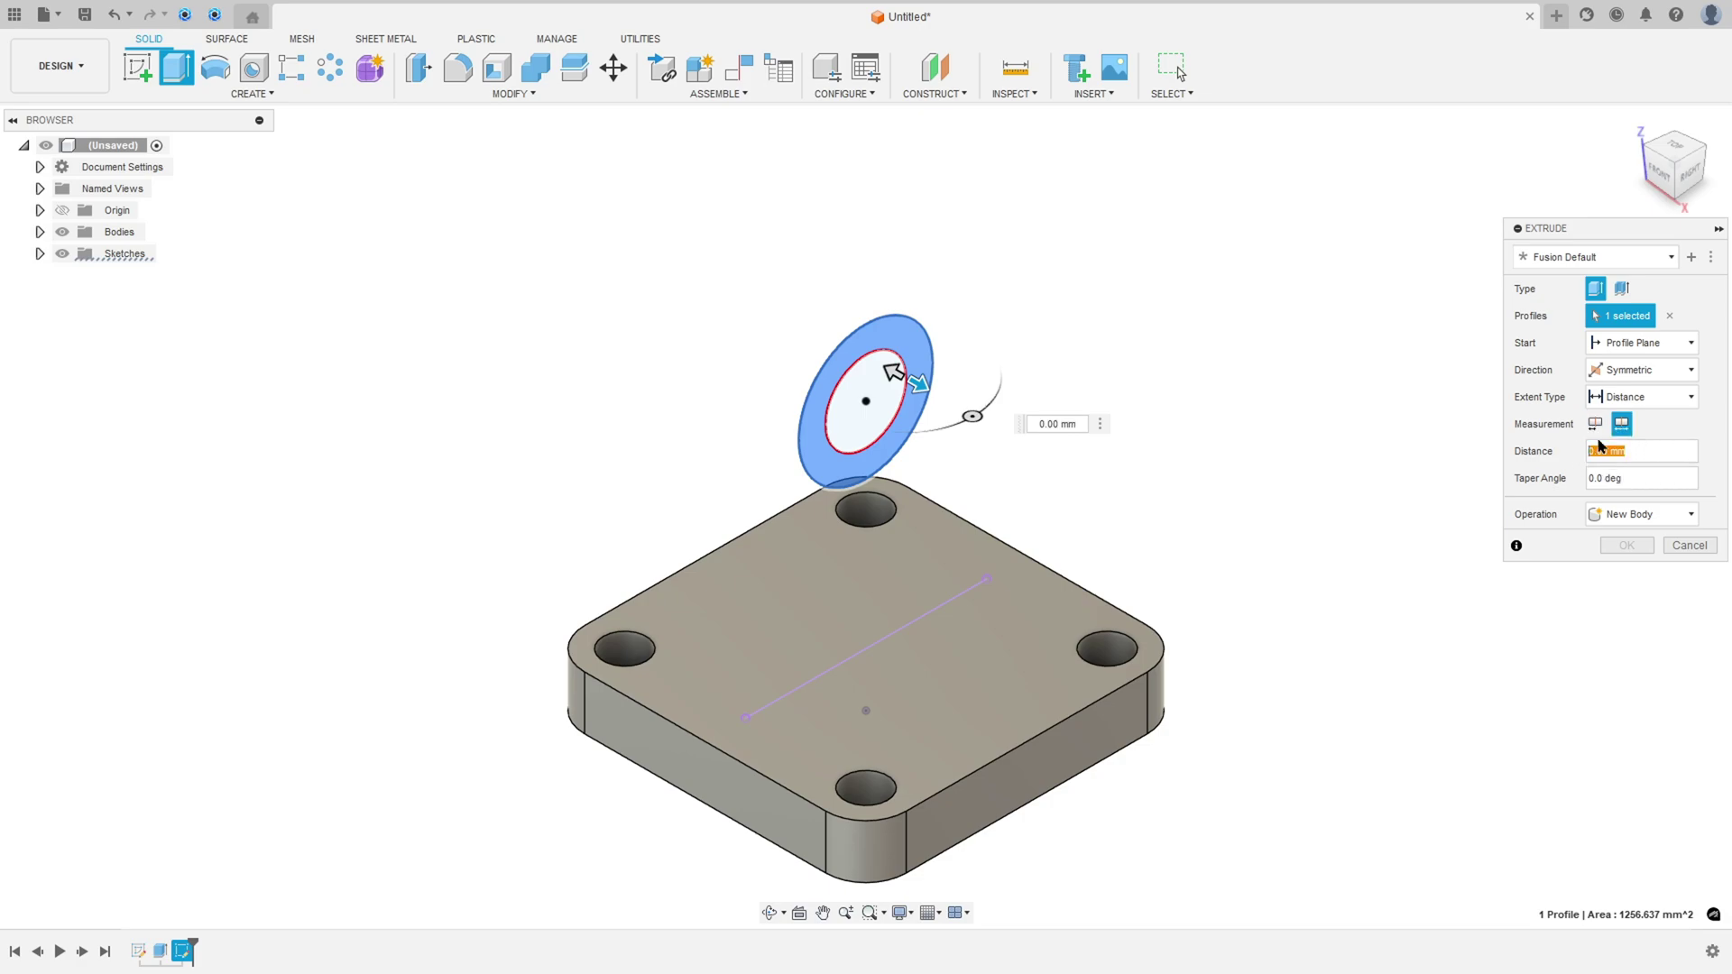
text(50)
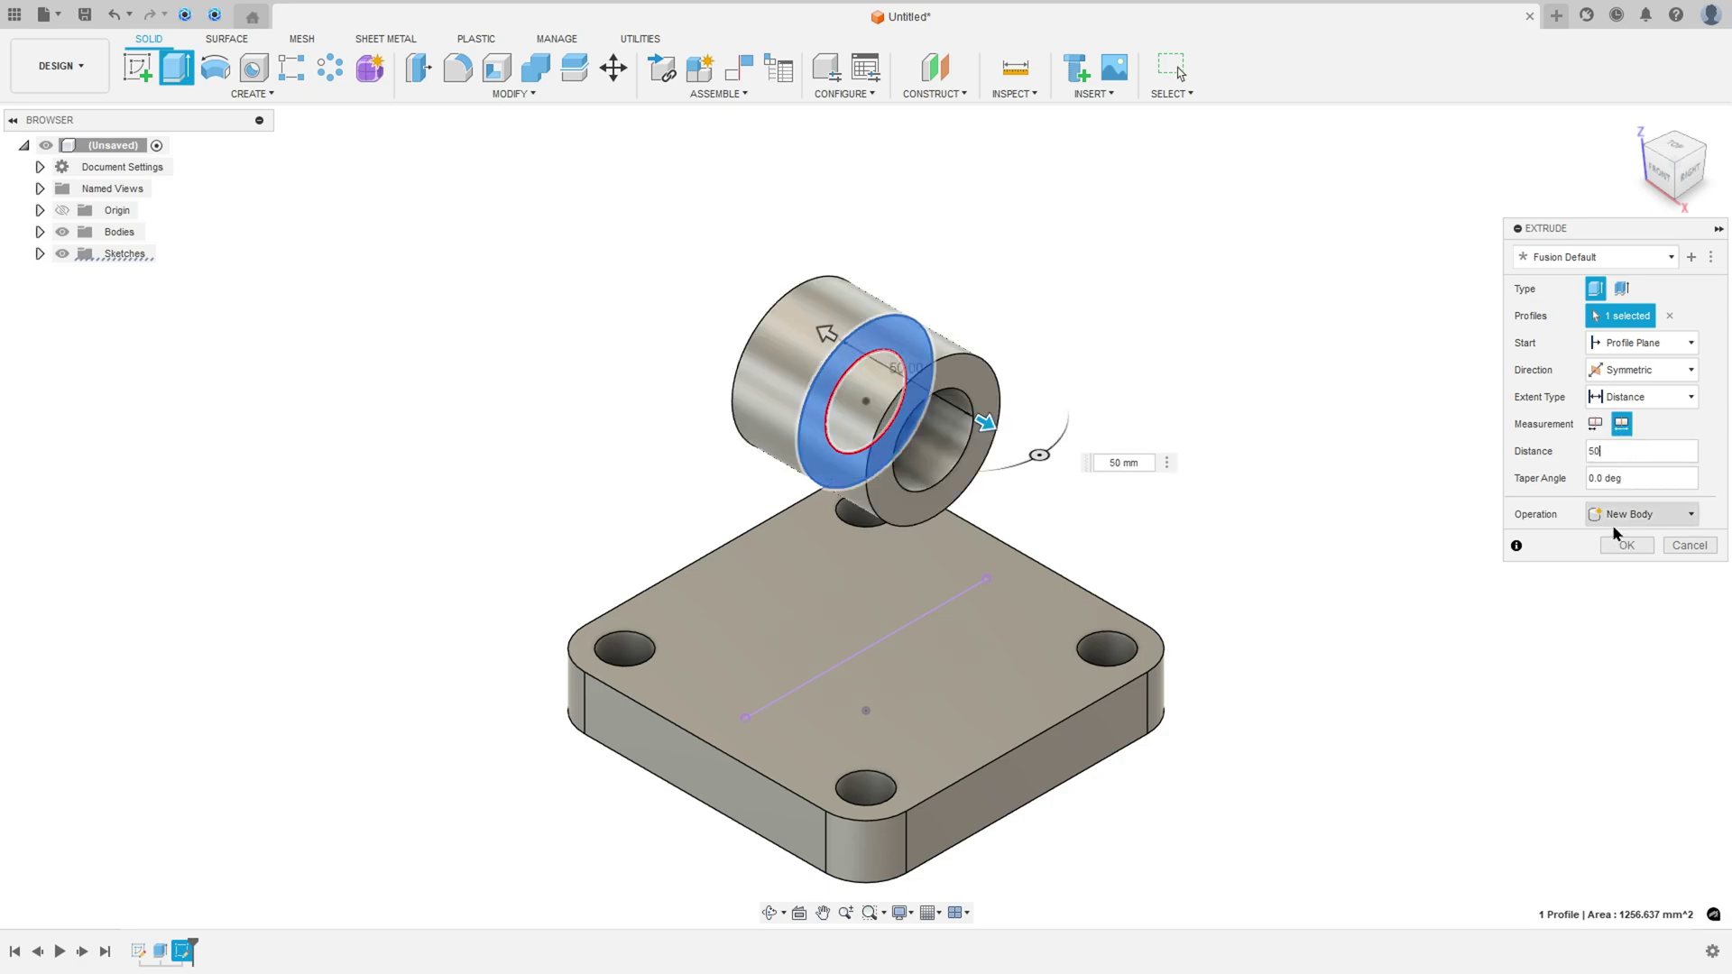
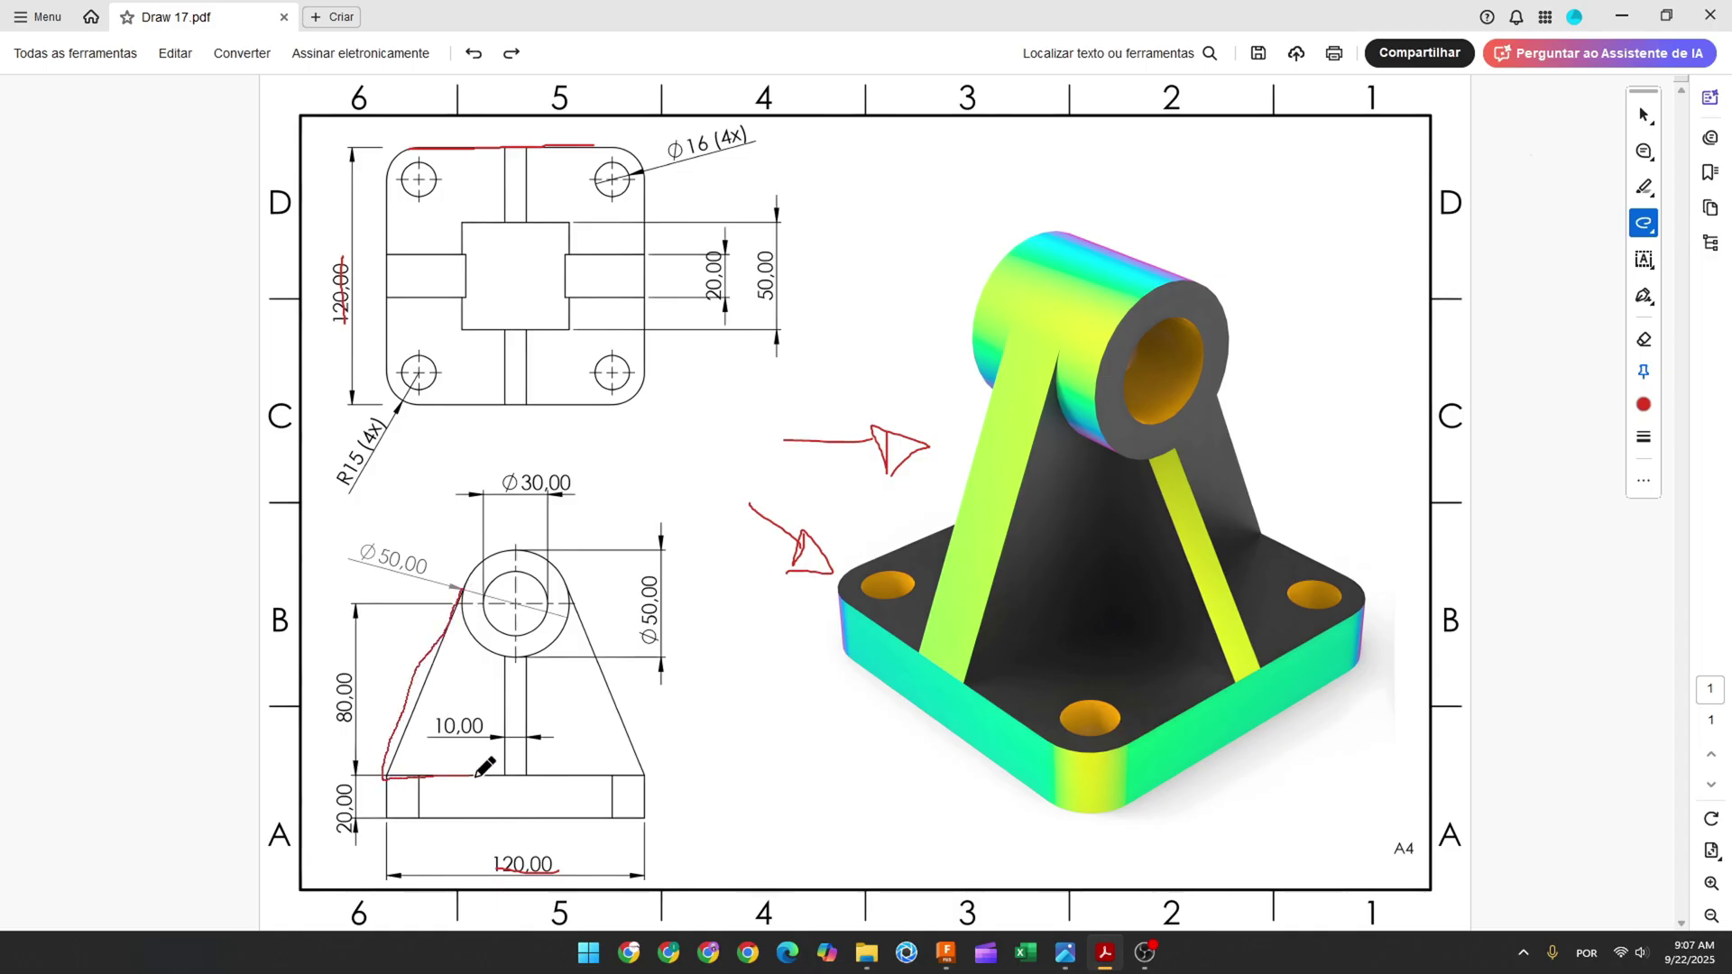
Finish tracing the triangular support's outline and mark its 20 mm thickness in the PDF, and start a sketch on Fusion's YZ plane
mouse_move(515, 773)
mouse_down()
mouse_move(637, 773)
mouse_move(578, 648)
mouse_up()
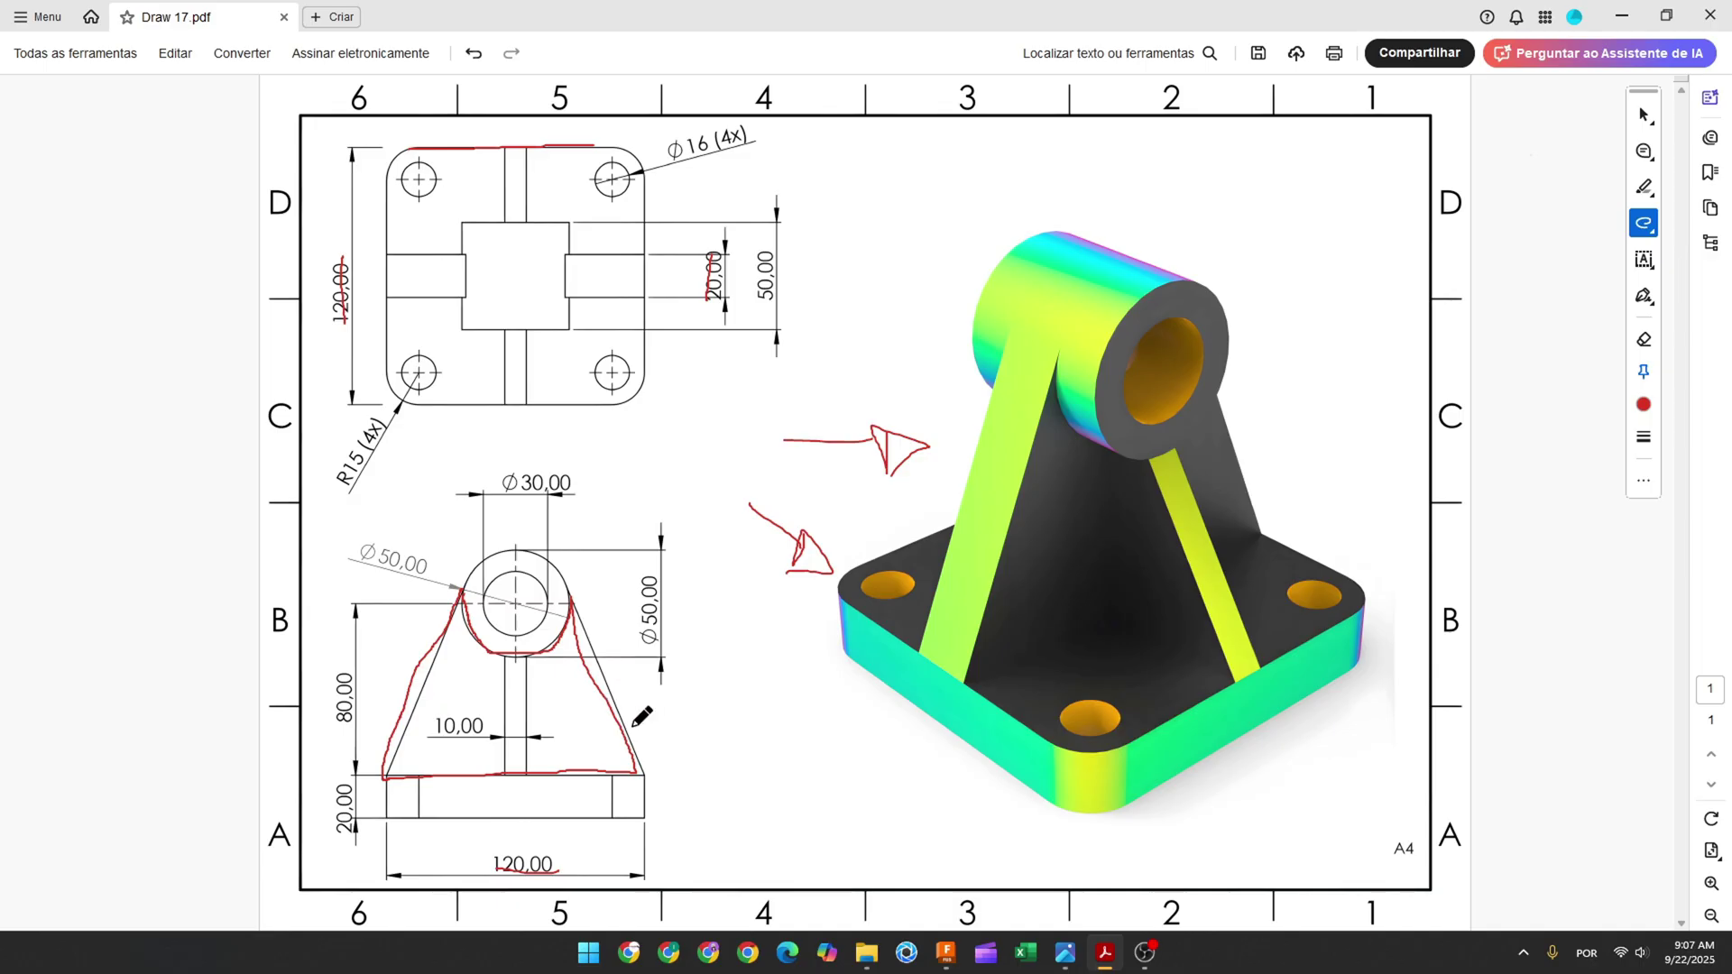
key(alt+Tab)
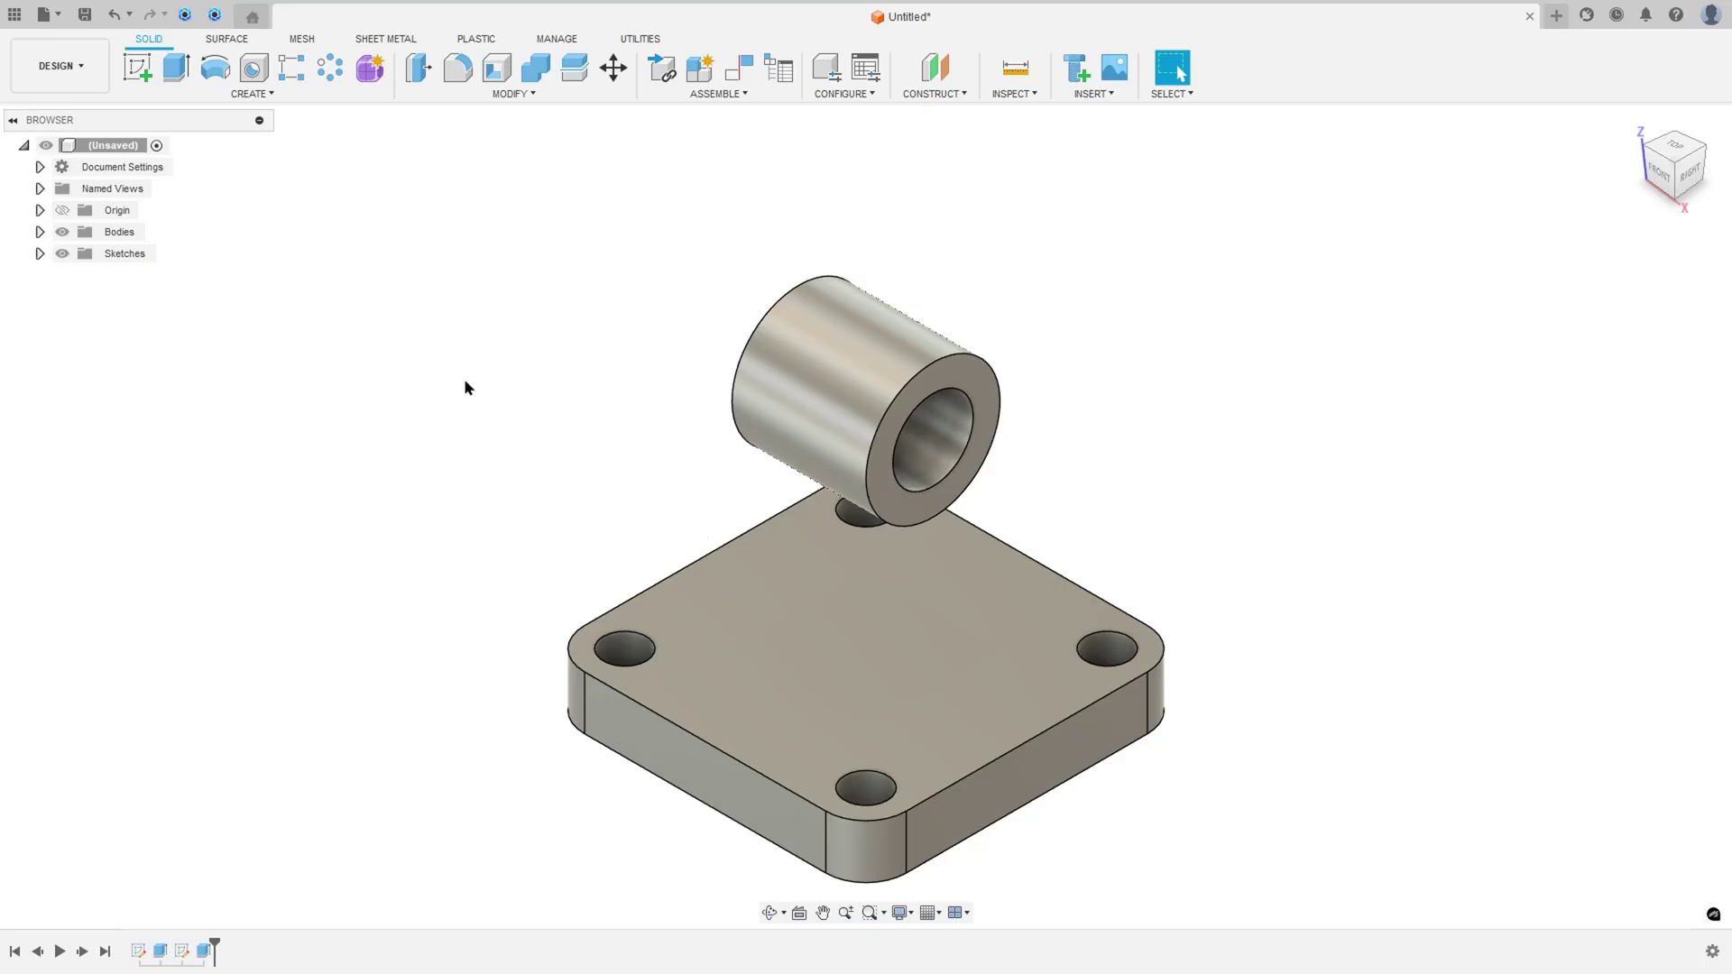
click(138, 69)
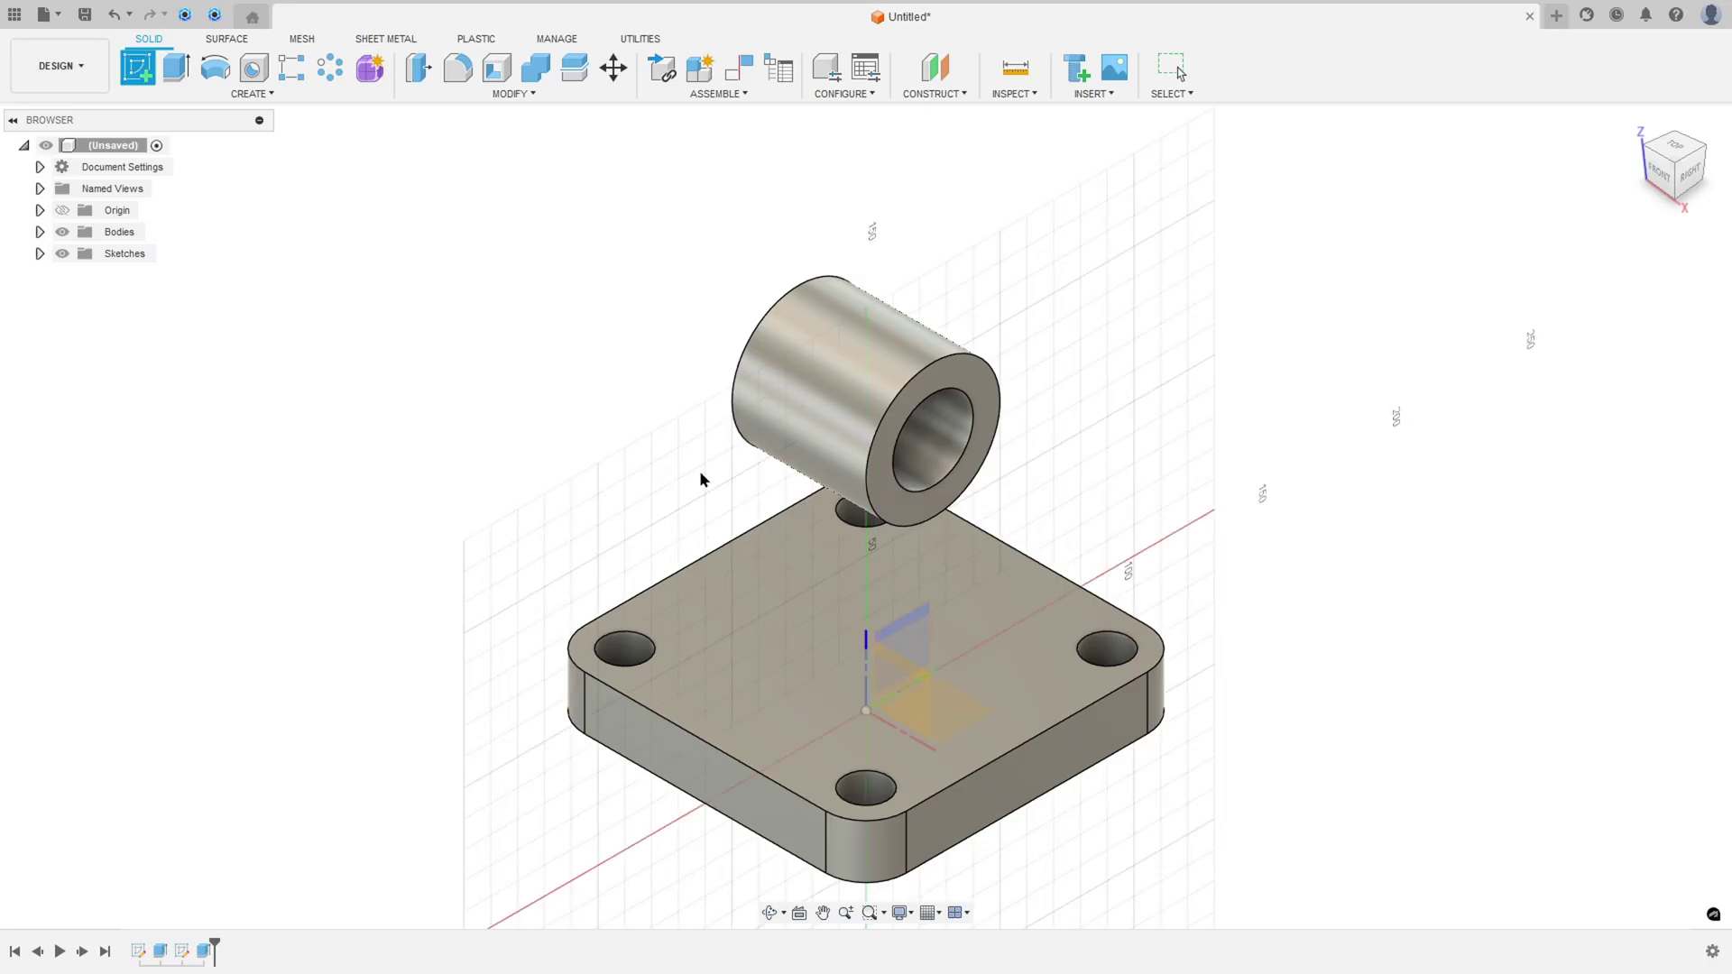
click(918, 615)
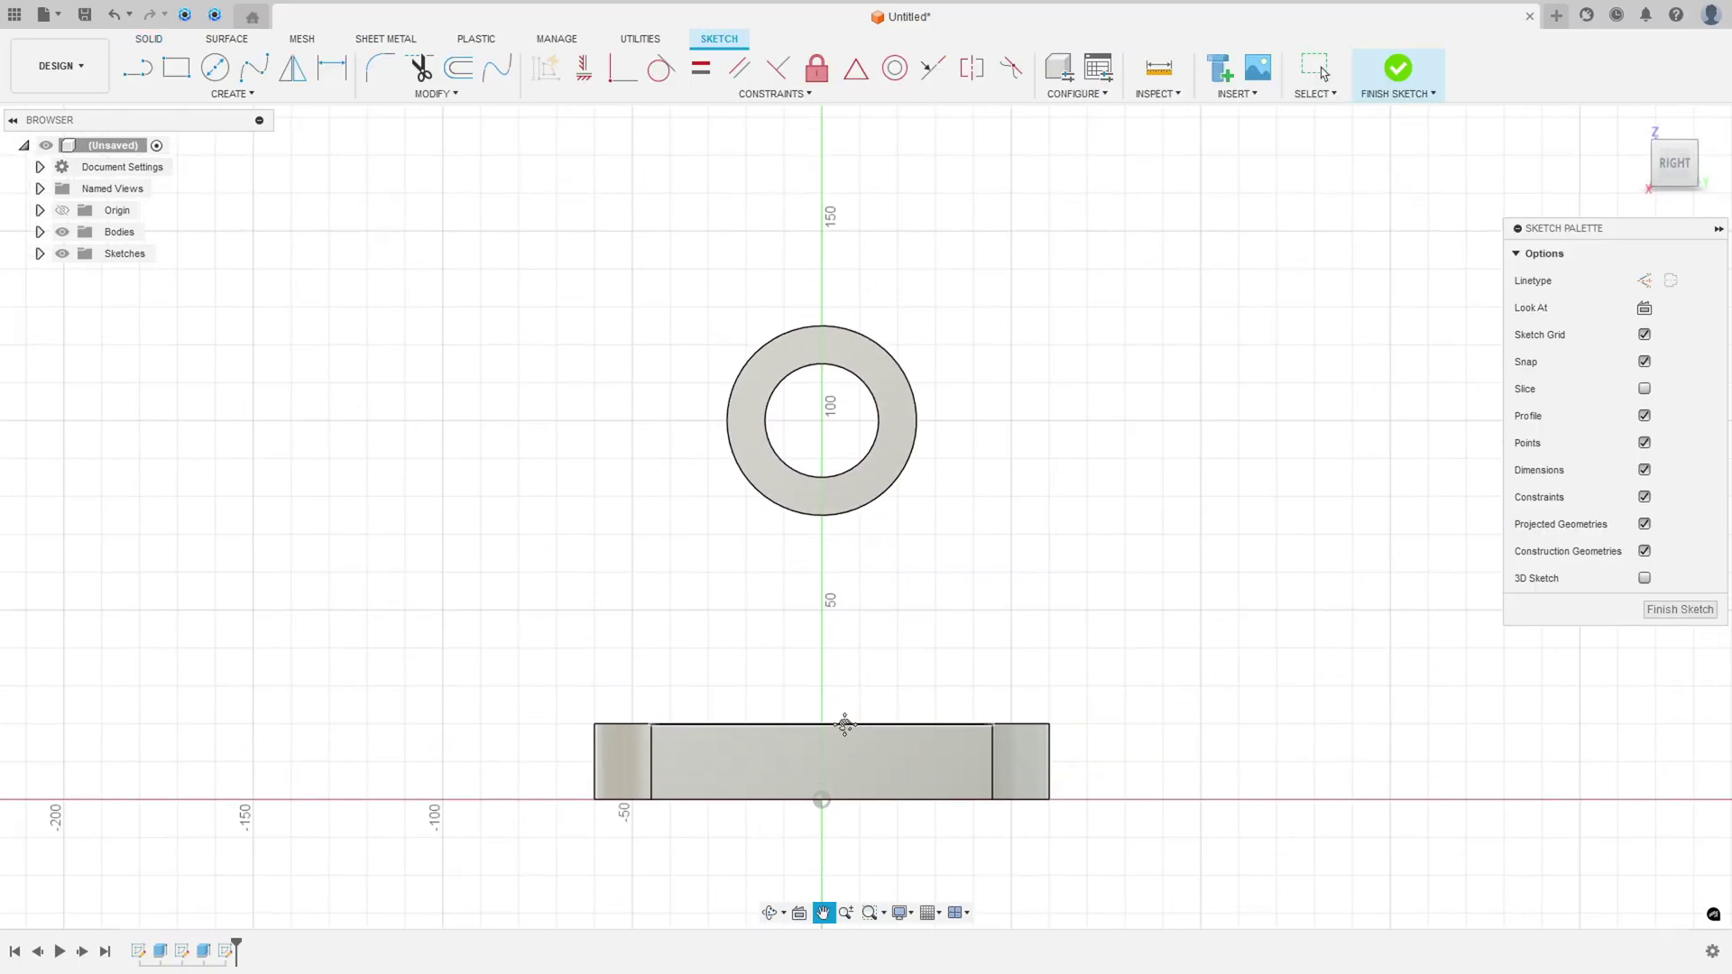
Project the cylinder's outer circular edge and the base plate's two upper corner points into the sketch
click(229, 94)
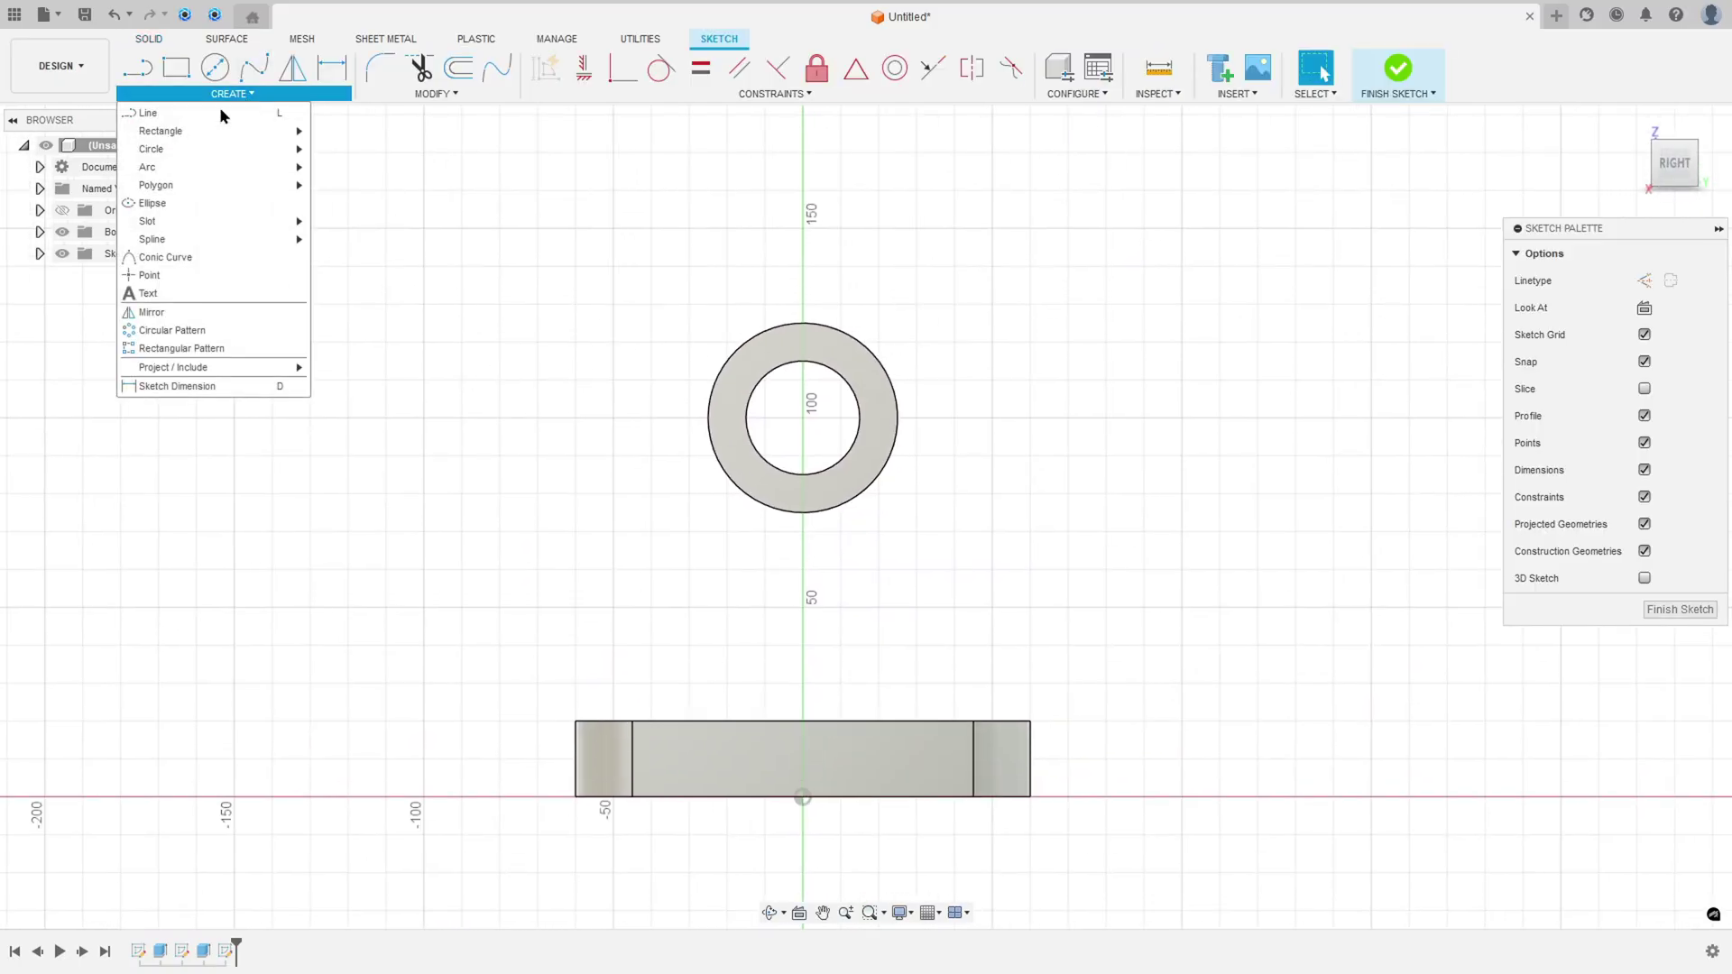
mouse_move(206, 367)
click(338, 369)
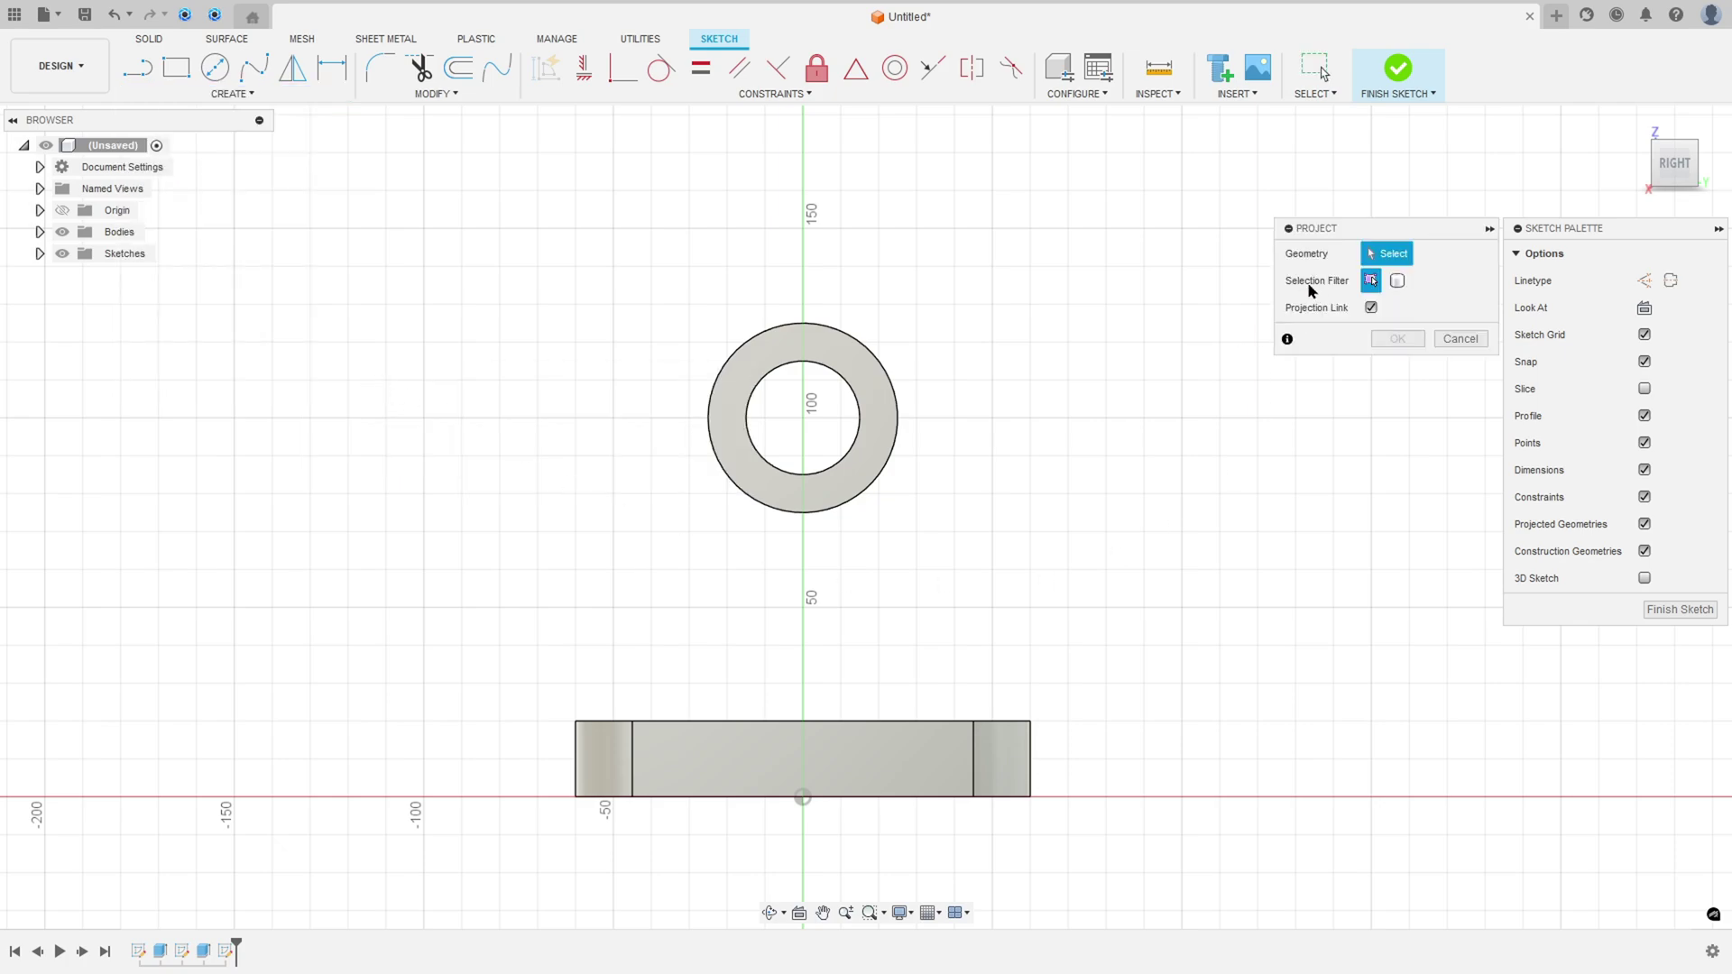
click(898, 426)
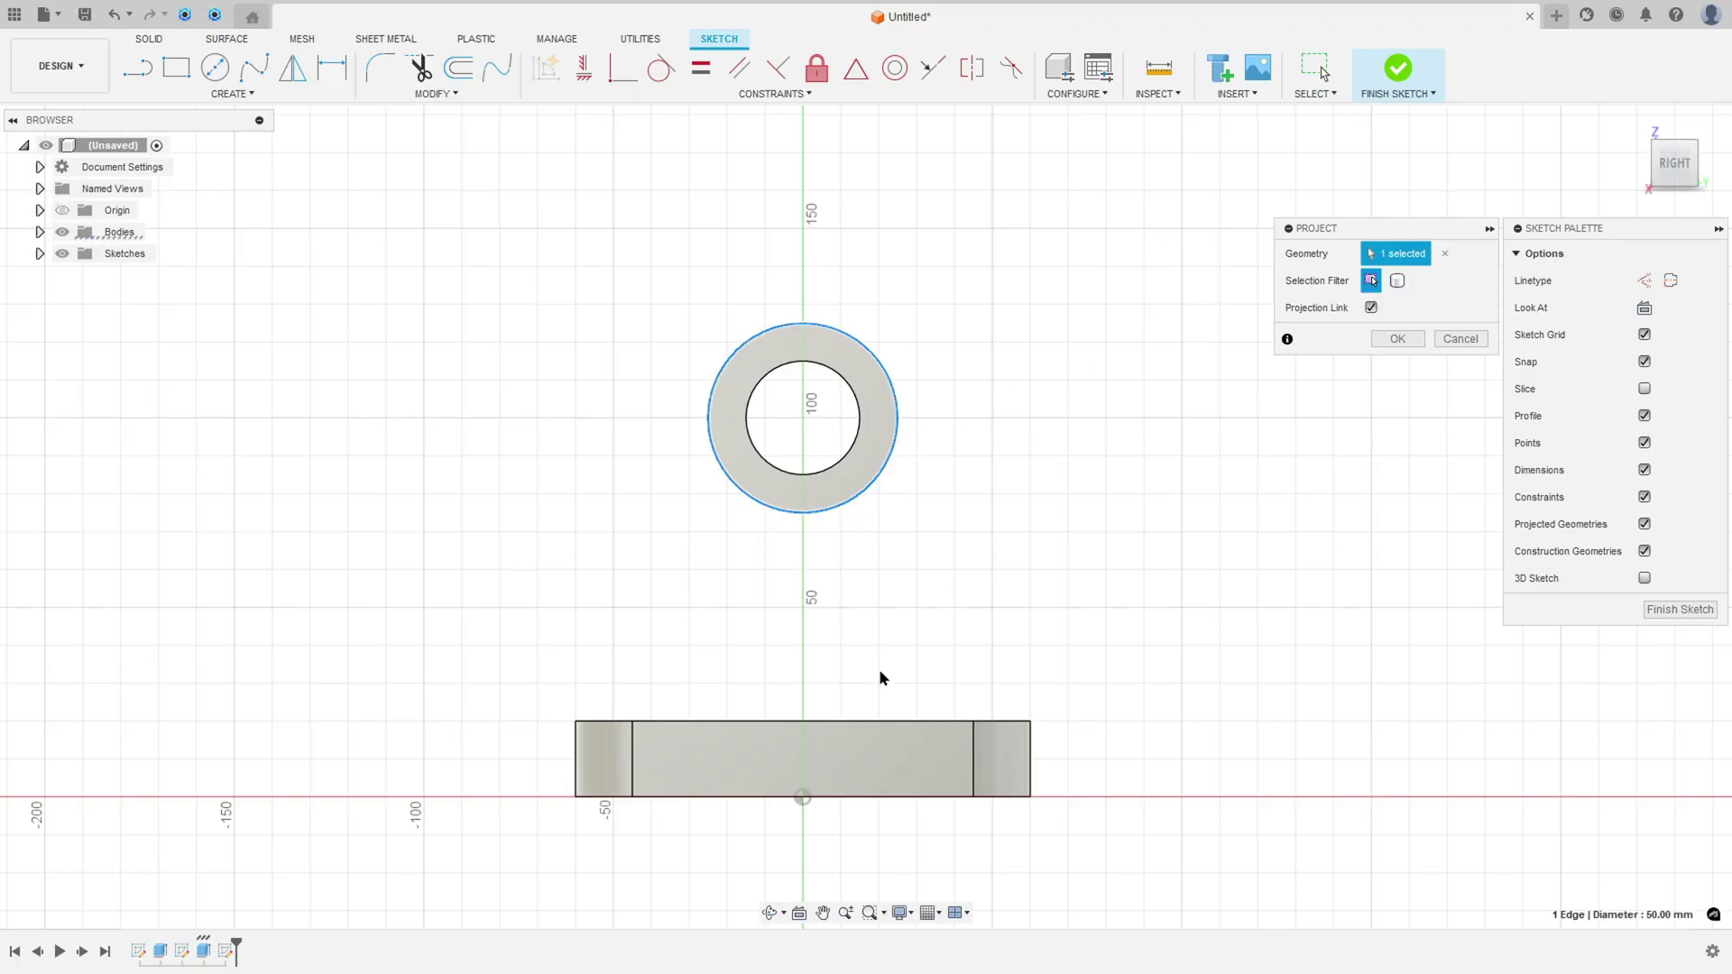
click(1029, 723)
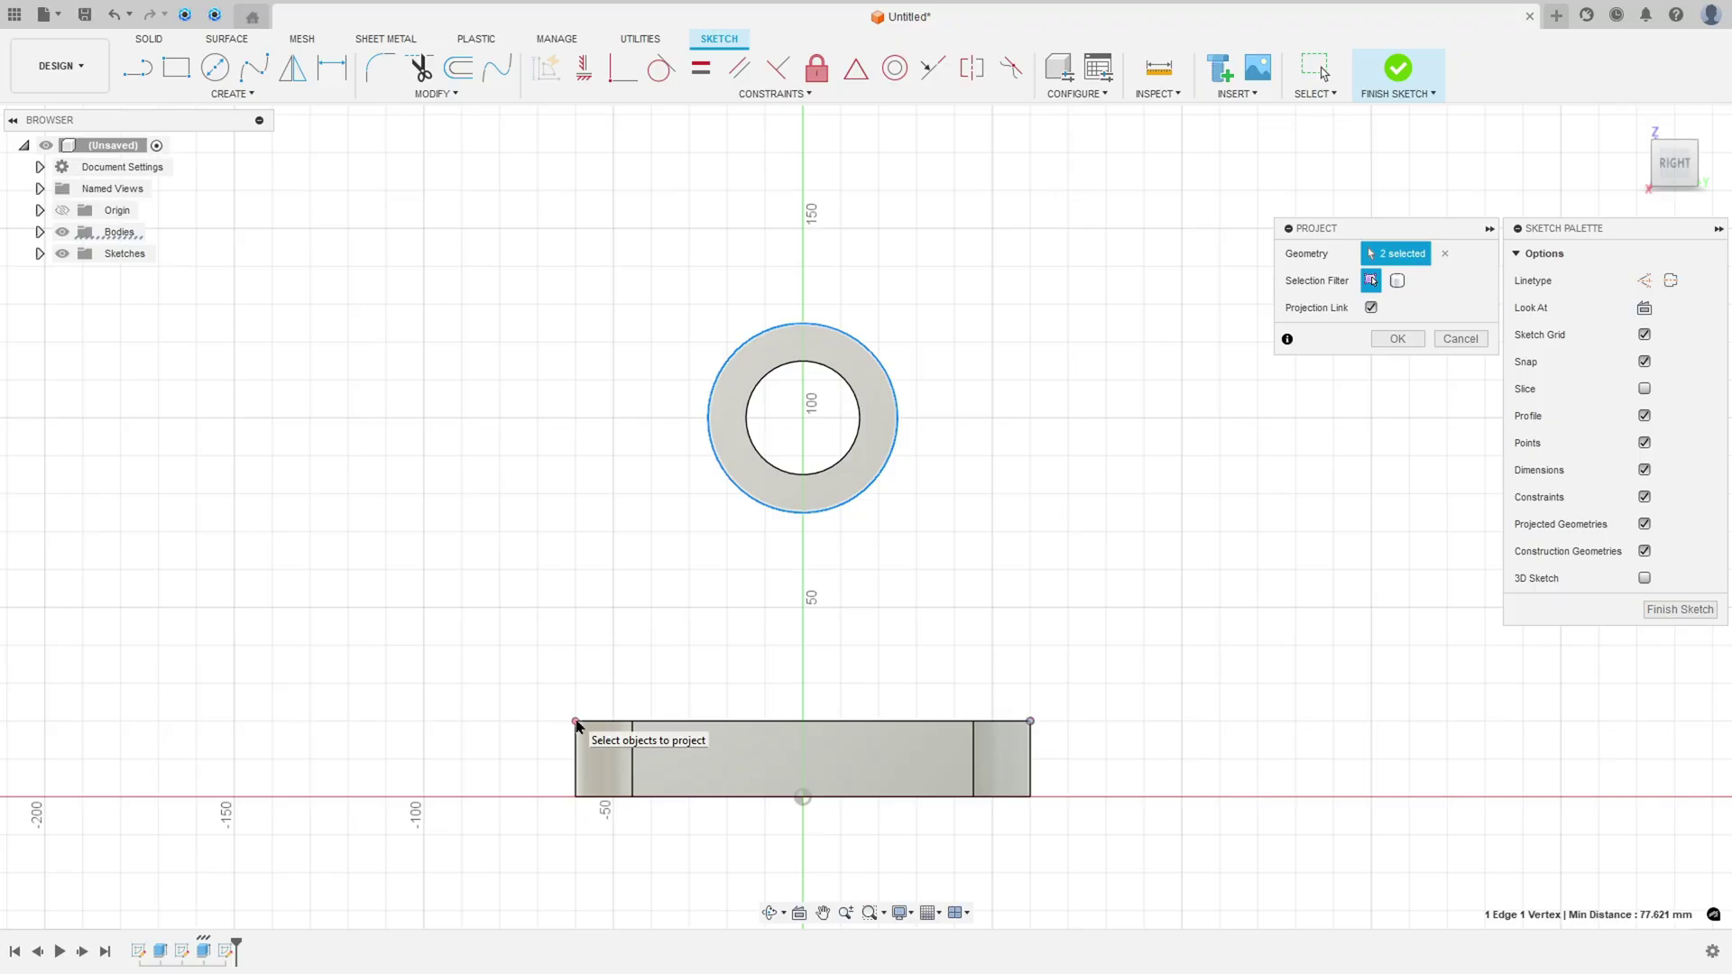
click(576, 722)
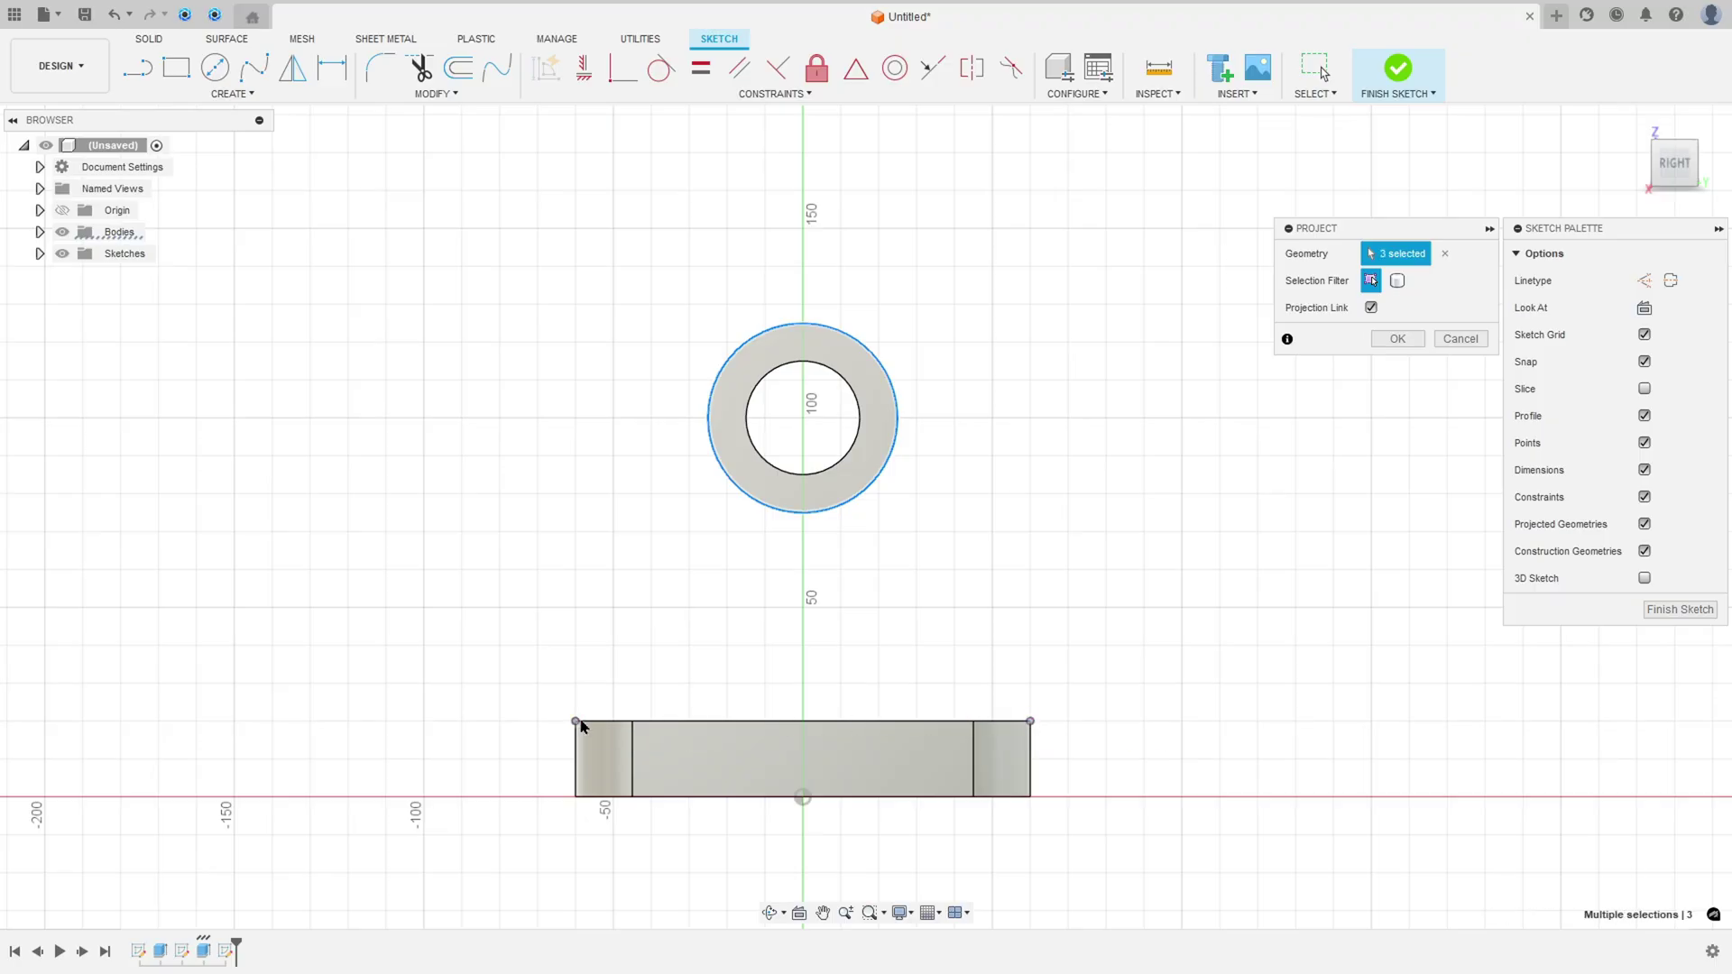
click(1395, 342)
Draw lines from both projected base corners tangent to the outer circle, join the corners with a horizontal line, and finish the sketch
click(137, 67)
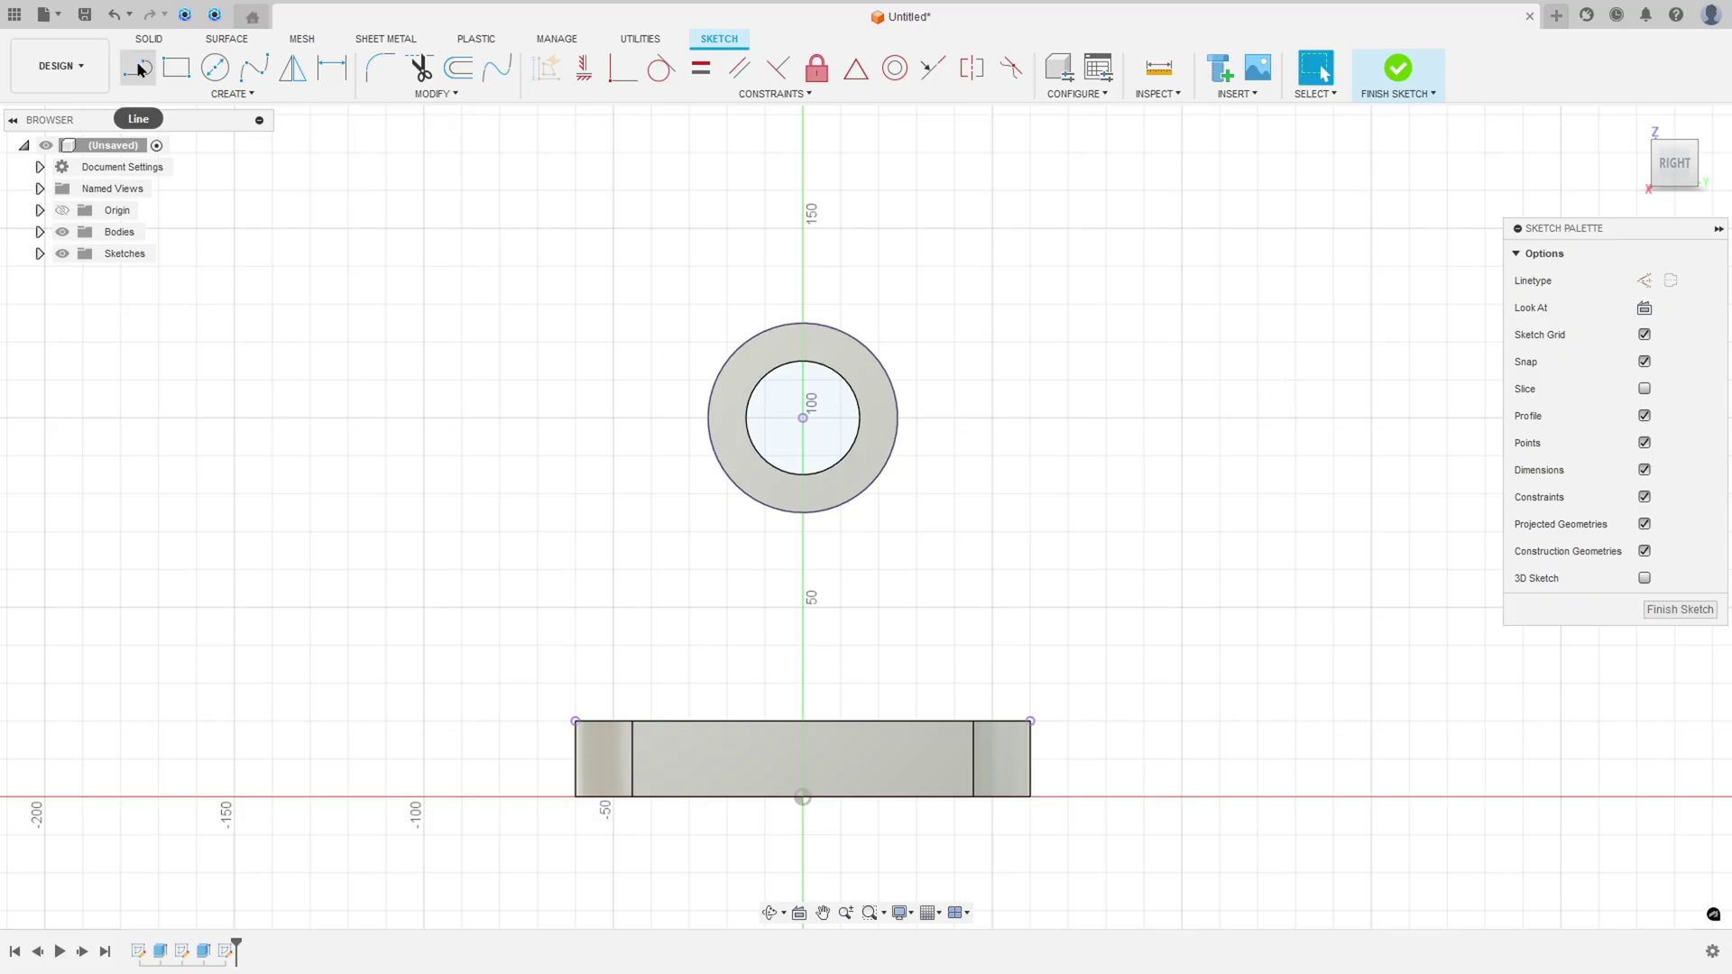
click(577, 723)
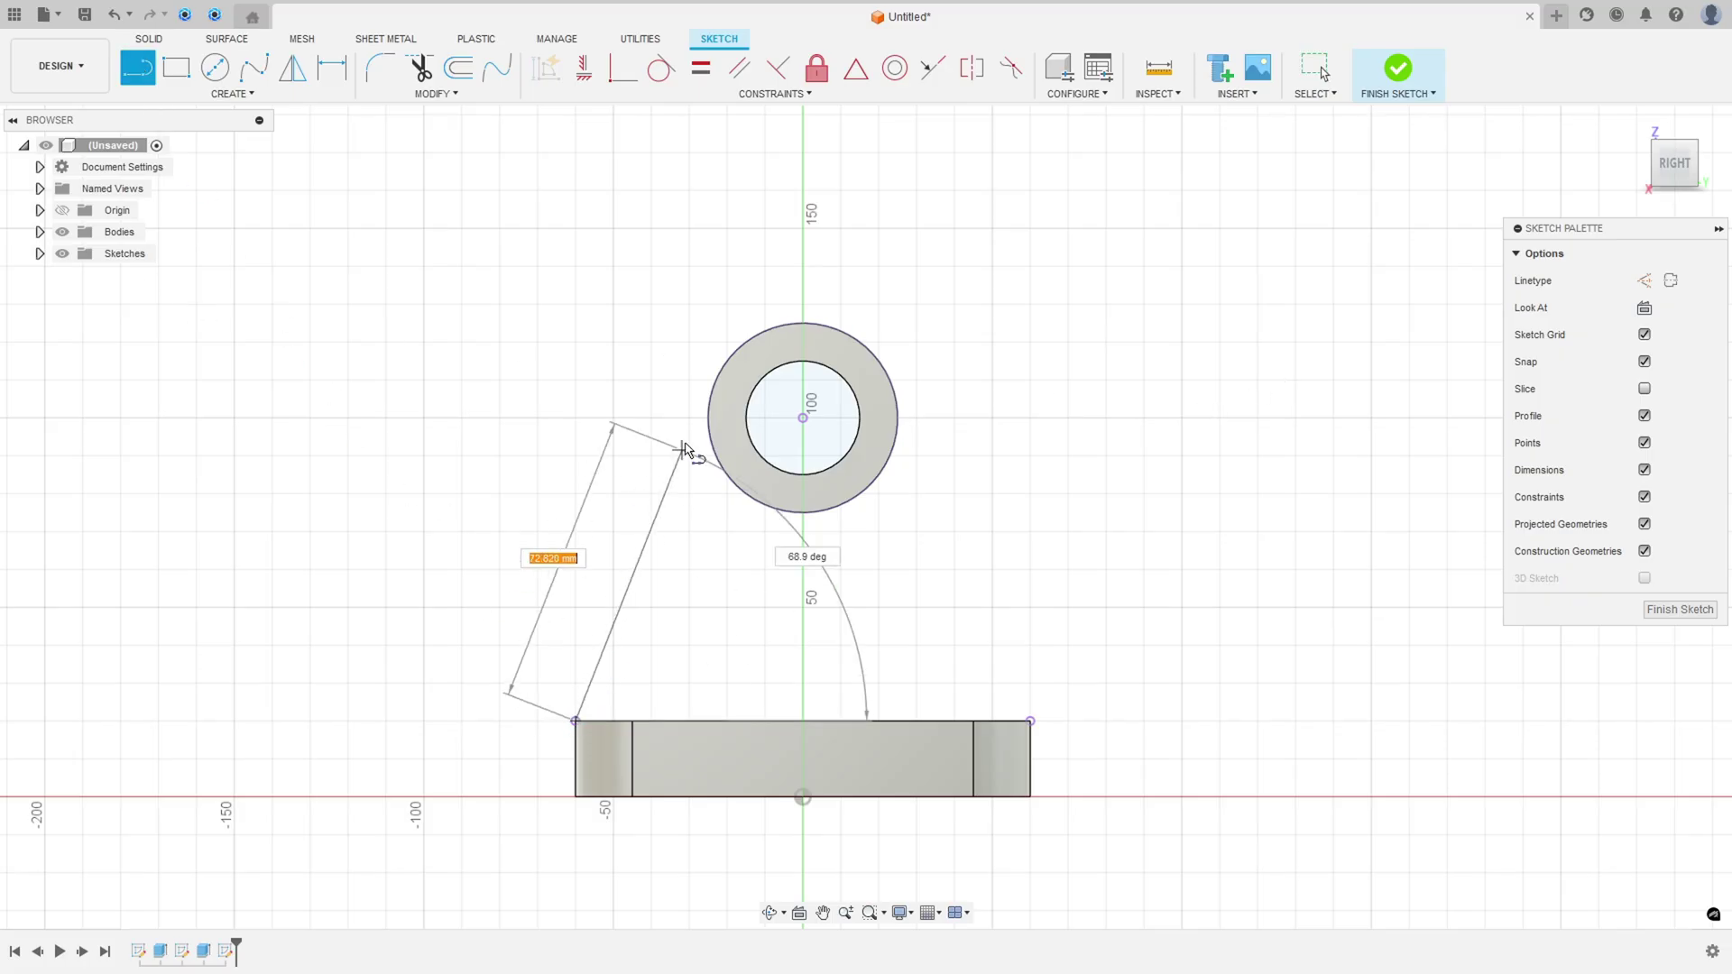
double_click(716, 381)
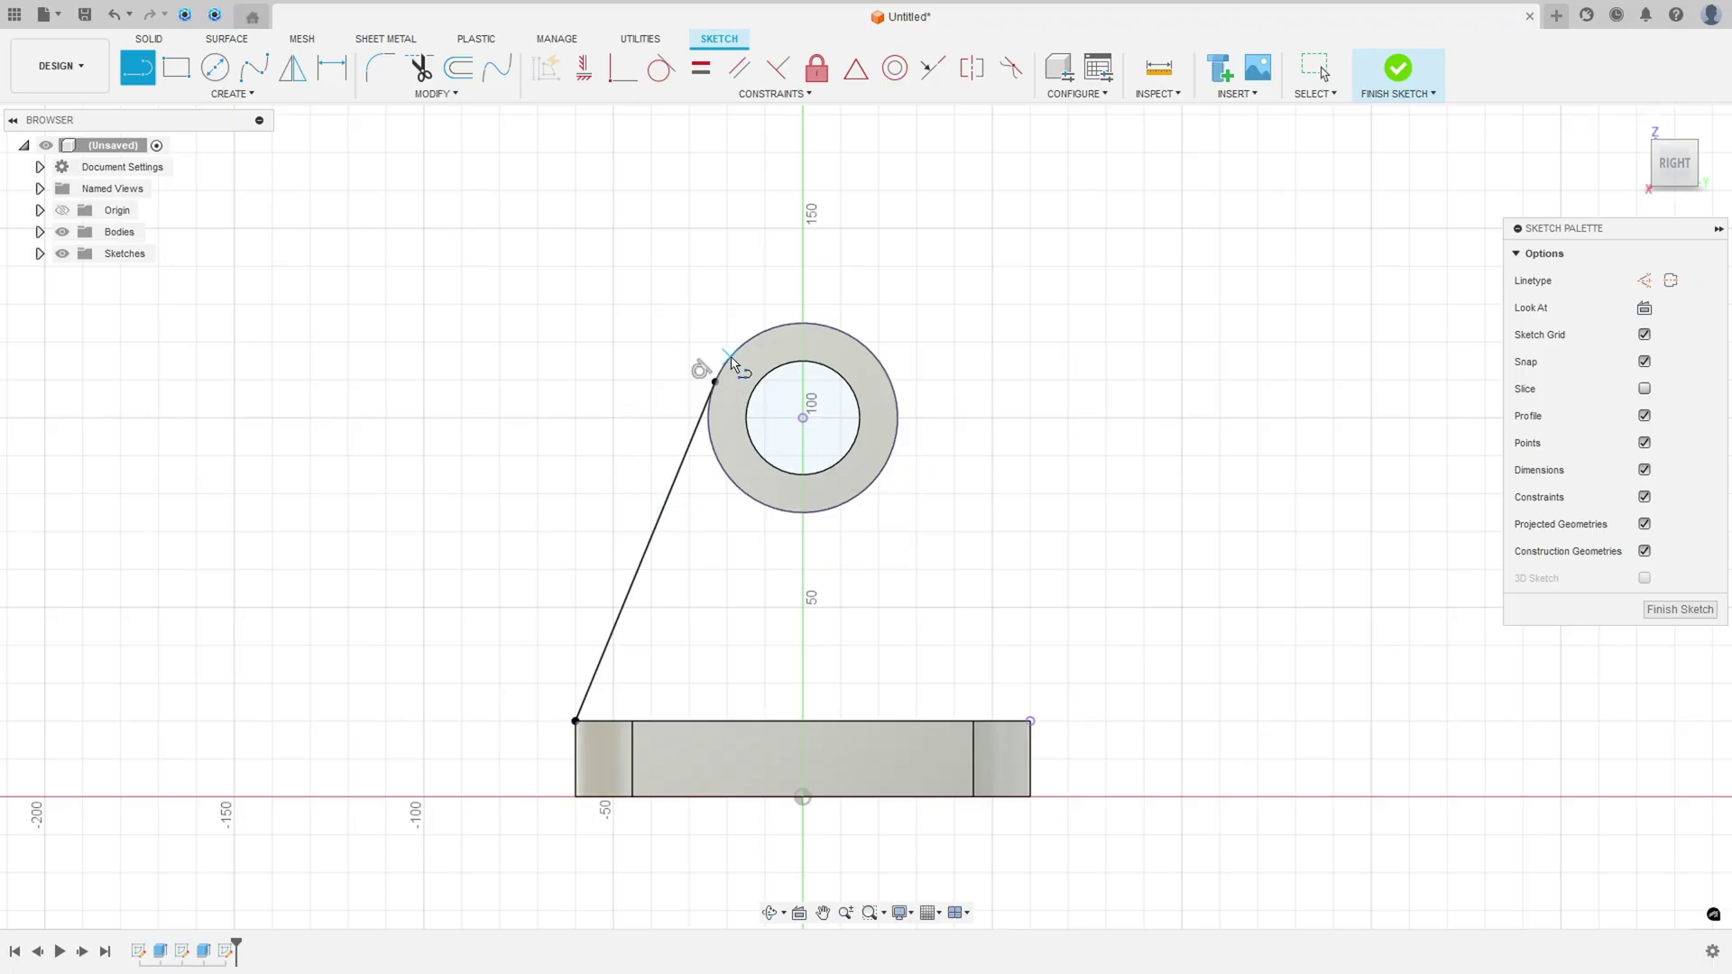
click(1031, 722)
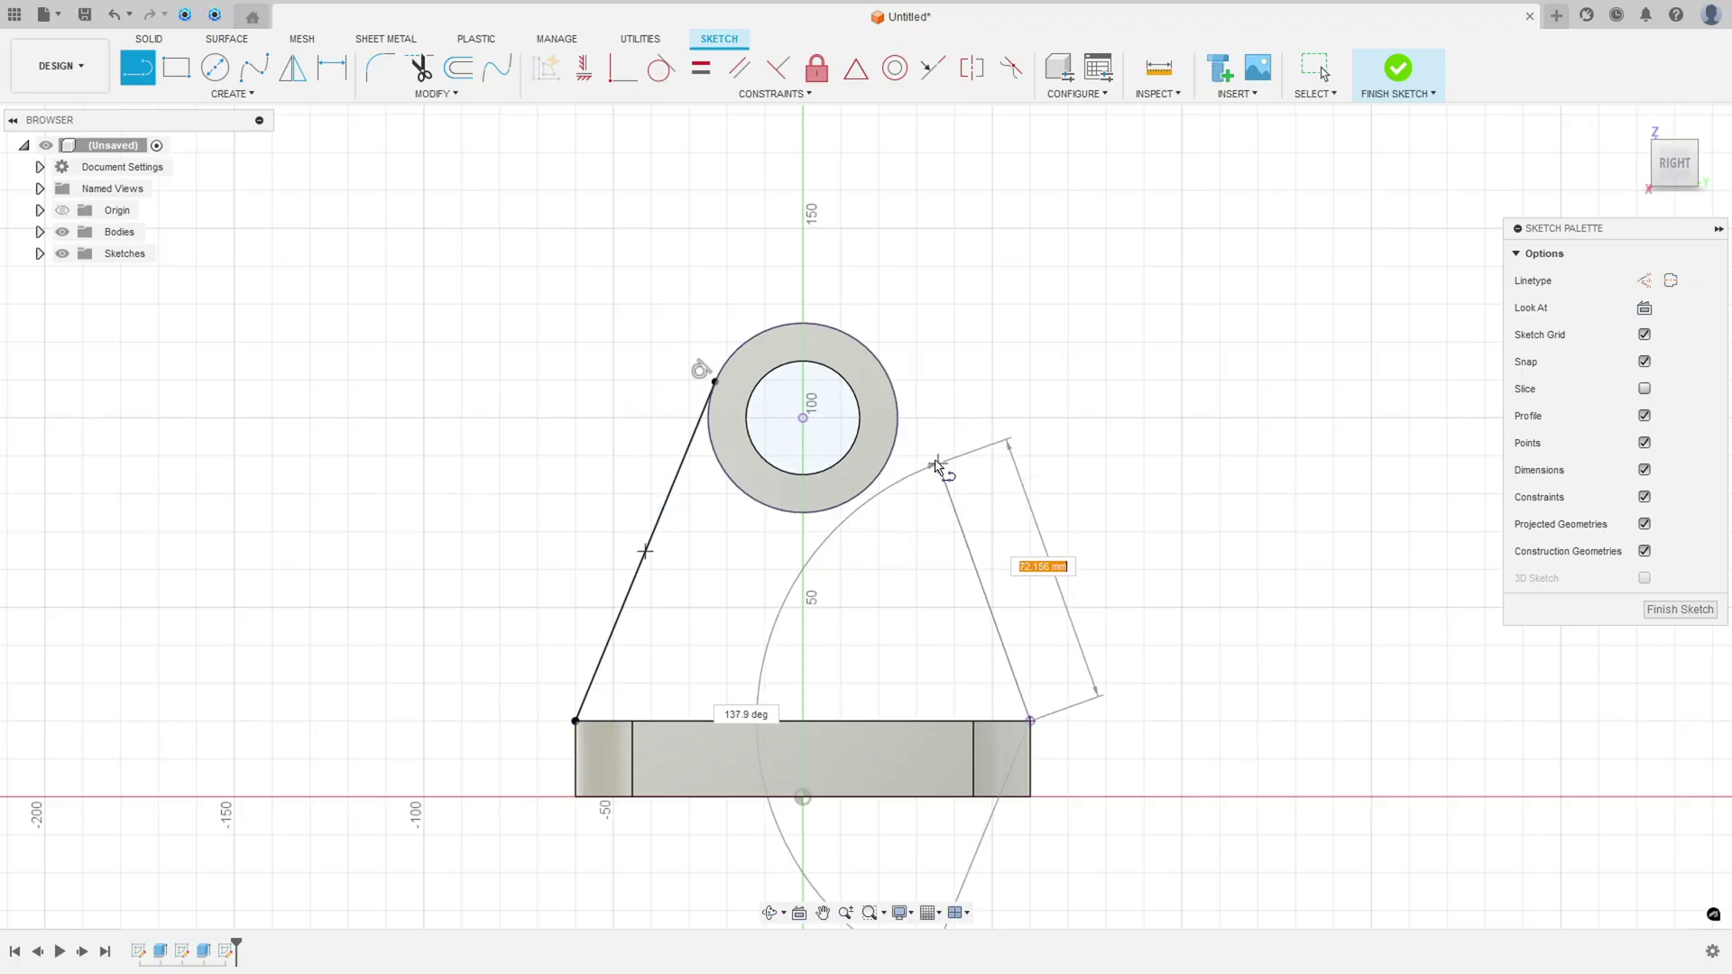
double_click(889, 383)
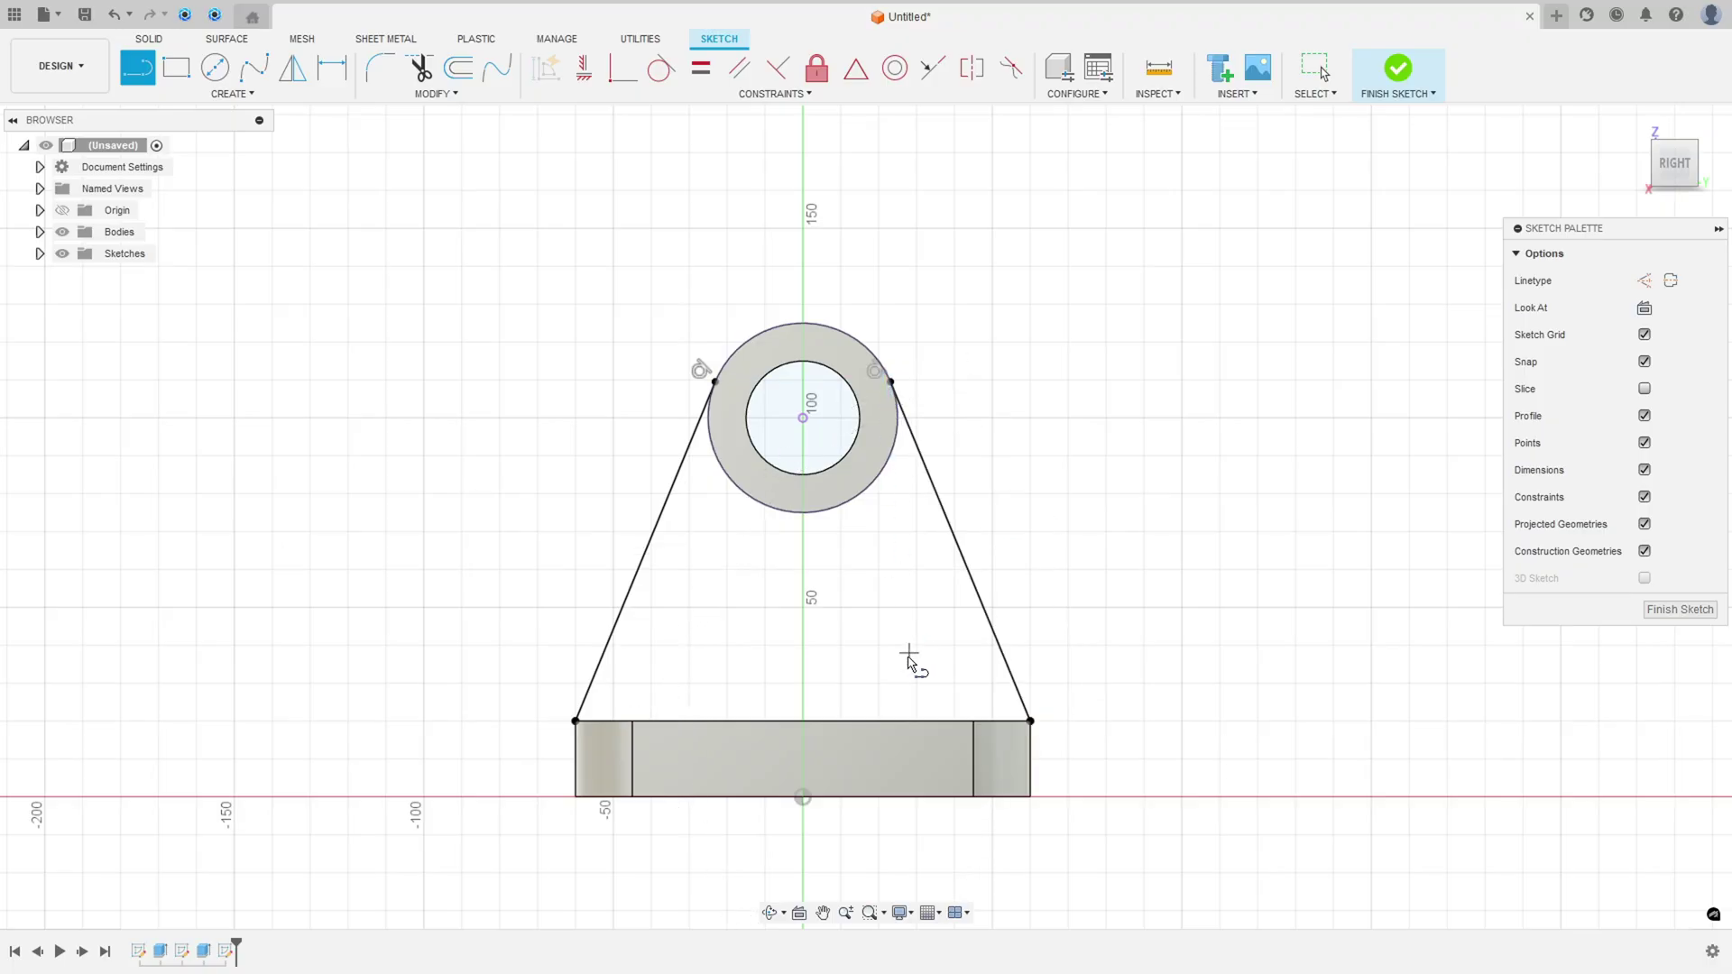
click(576, 722)
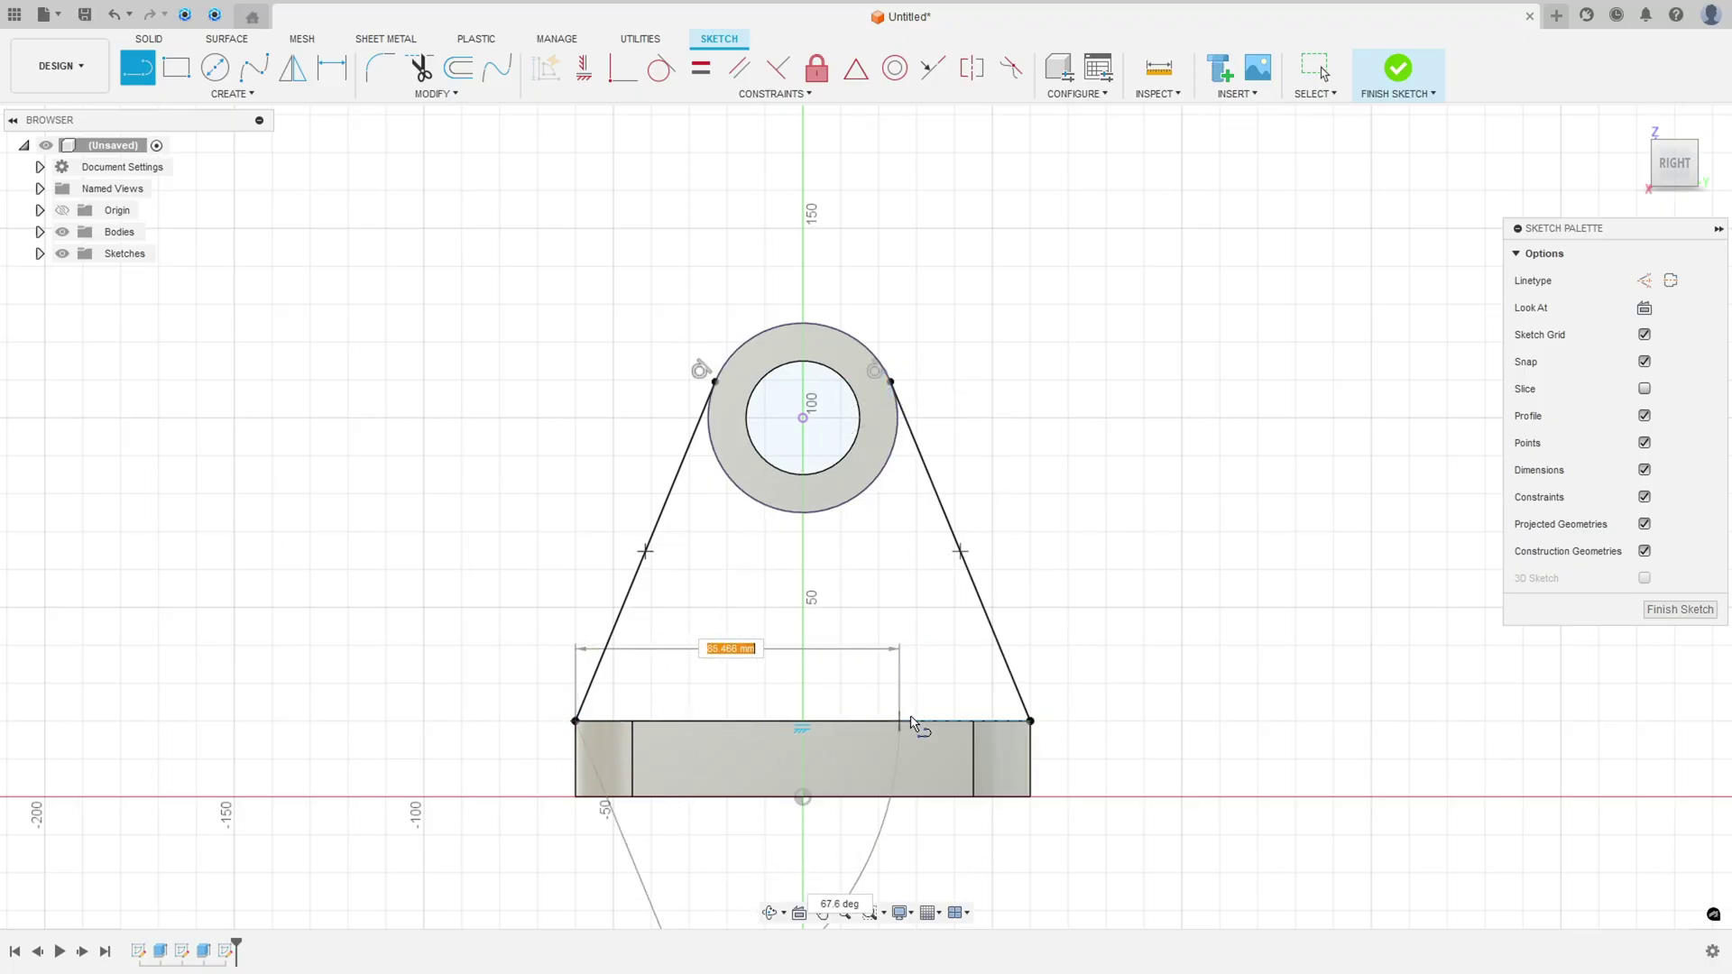
double_click(1031, 721)
key(Escape)
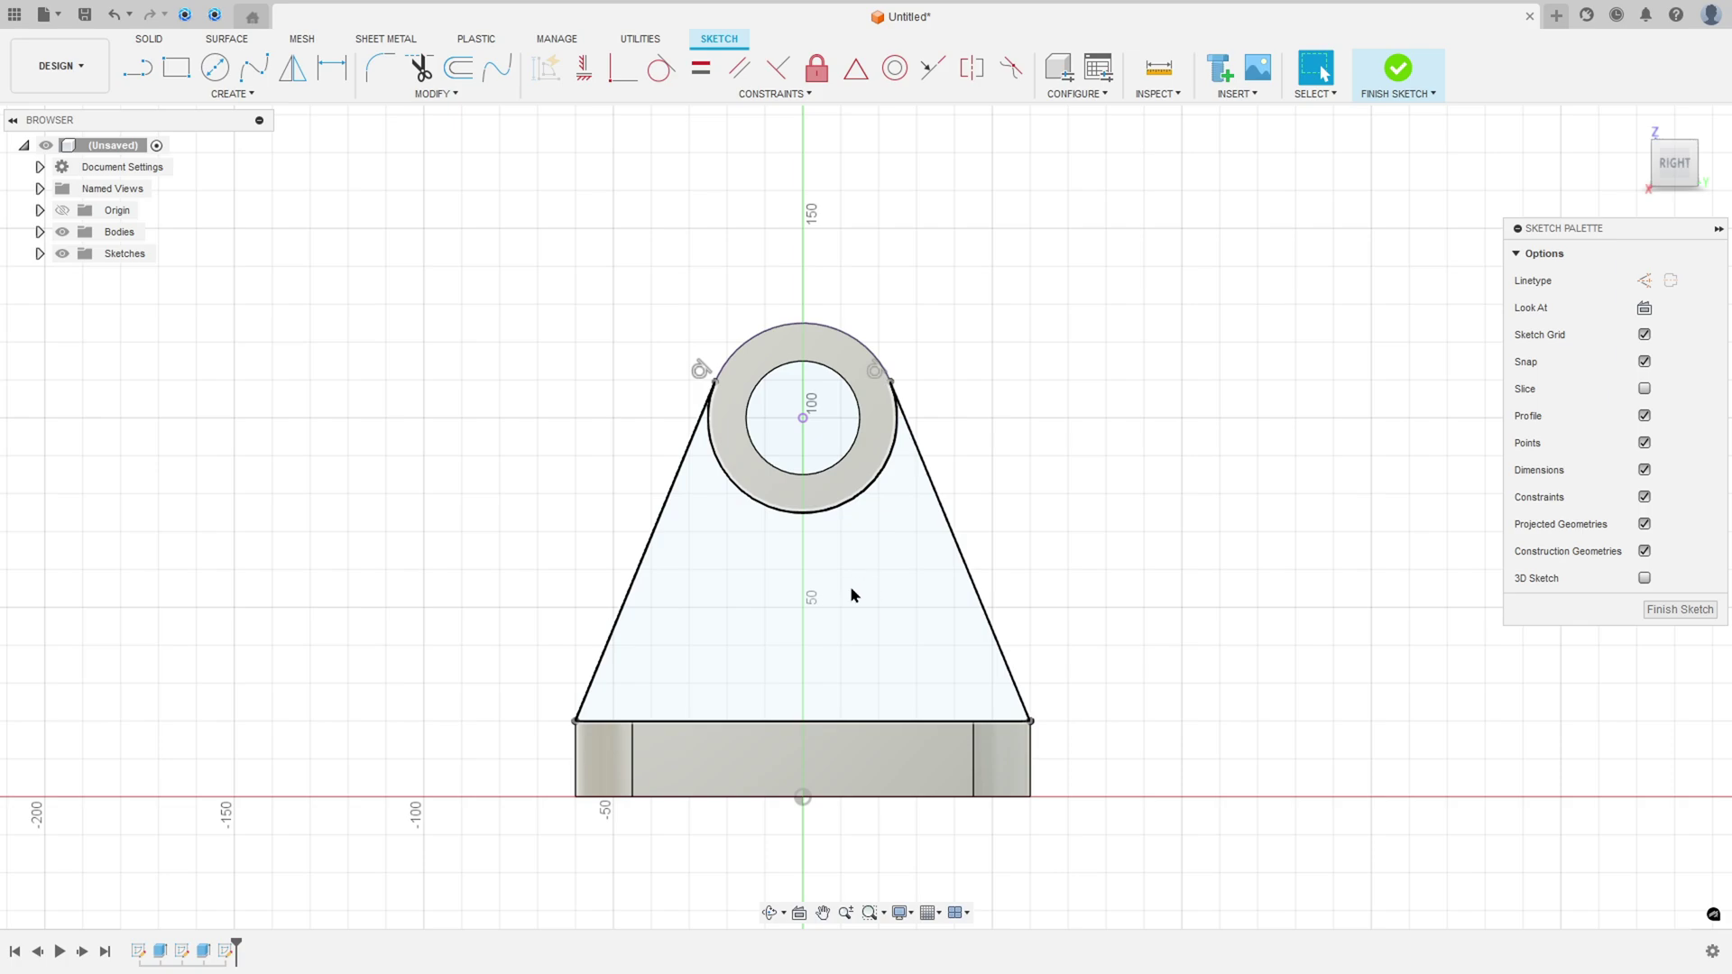
click(1395, 71)
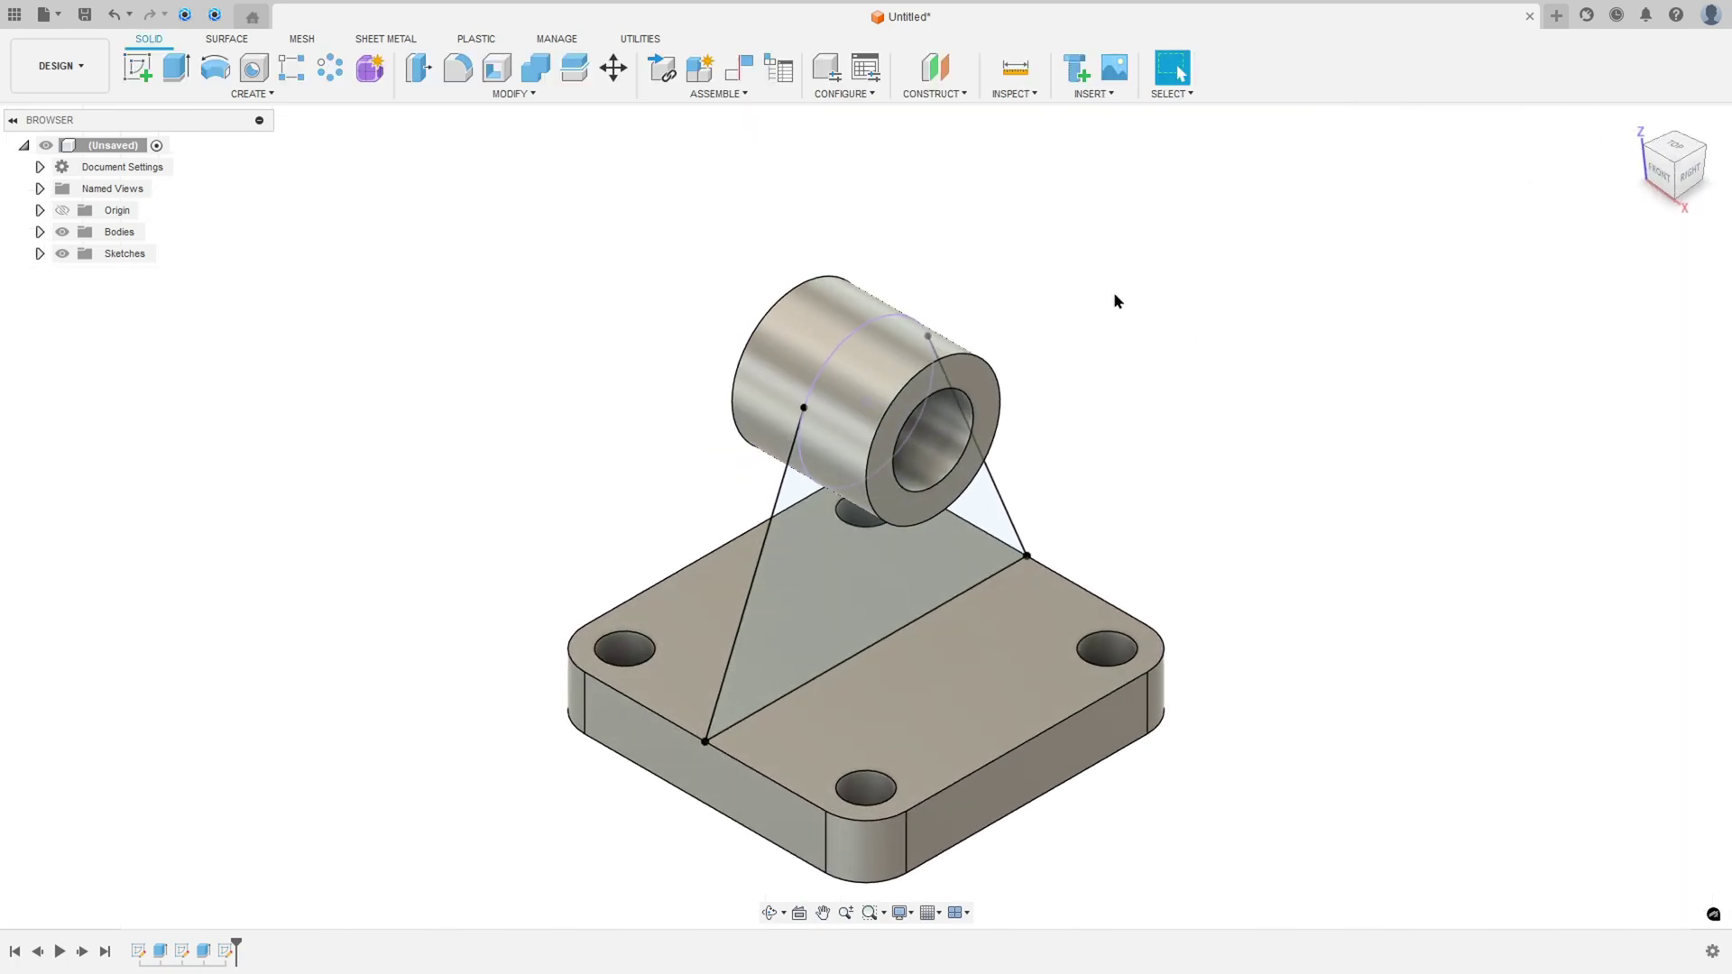
Extrude the triangular support profile symmetrically to a whole length of 20 mm, joining it to the base and cylinder
click(176, 68)
click(824, 573)
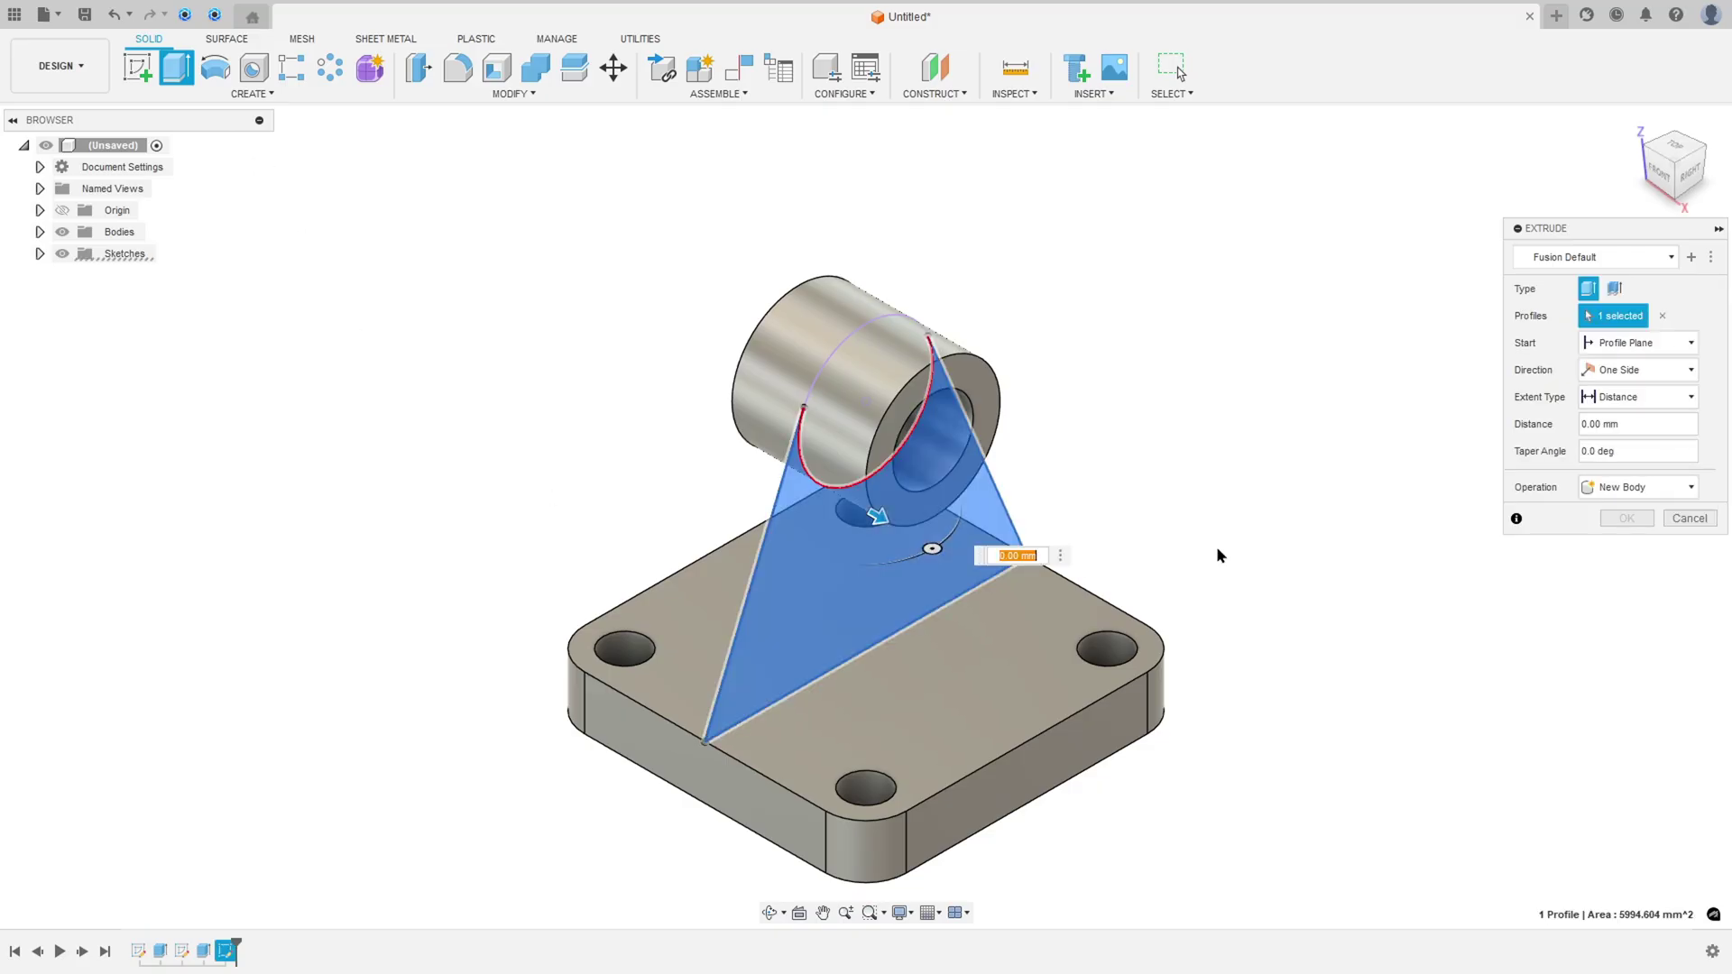
click(1637, 370)
click(1624, 431)
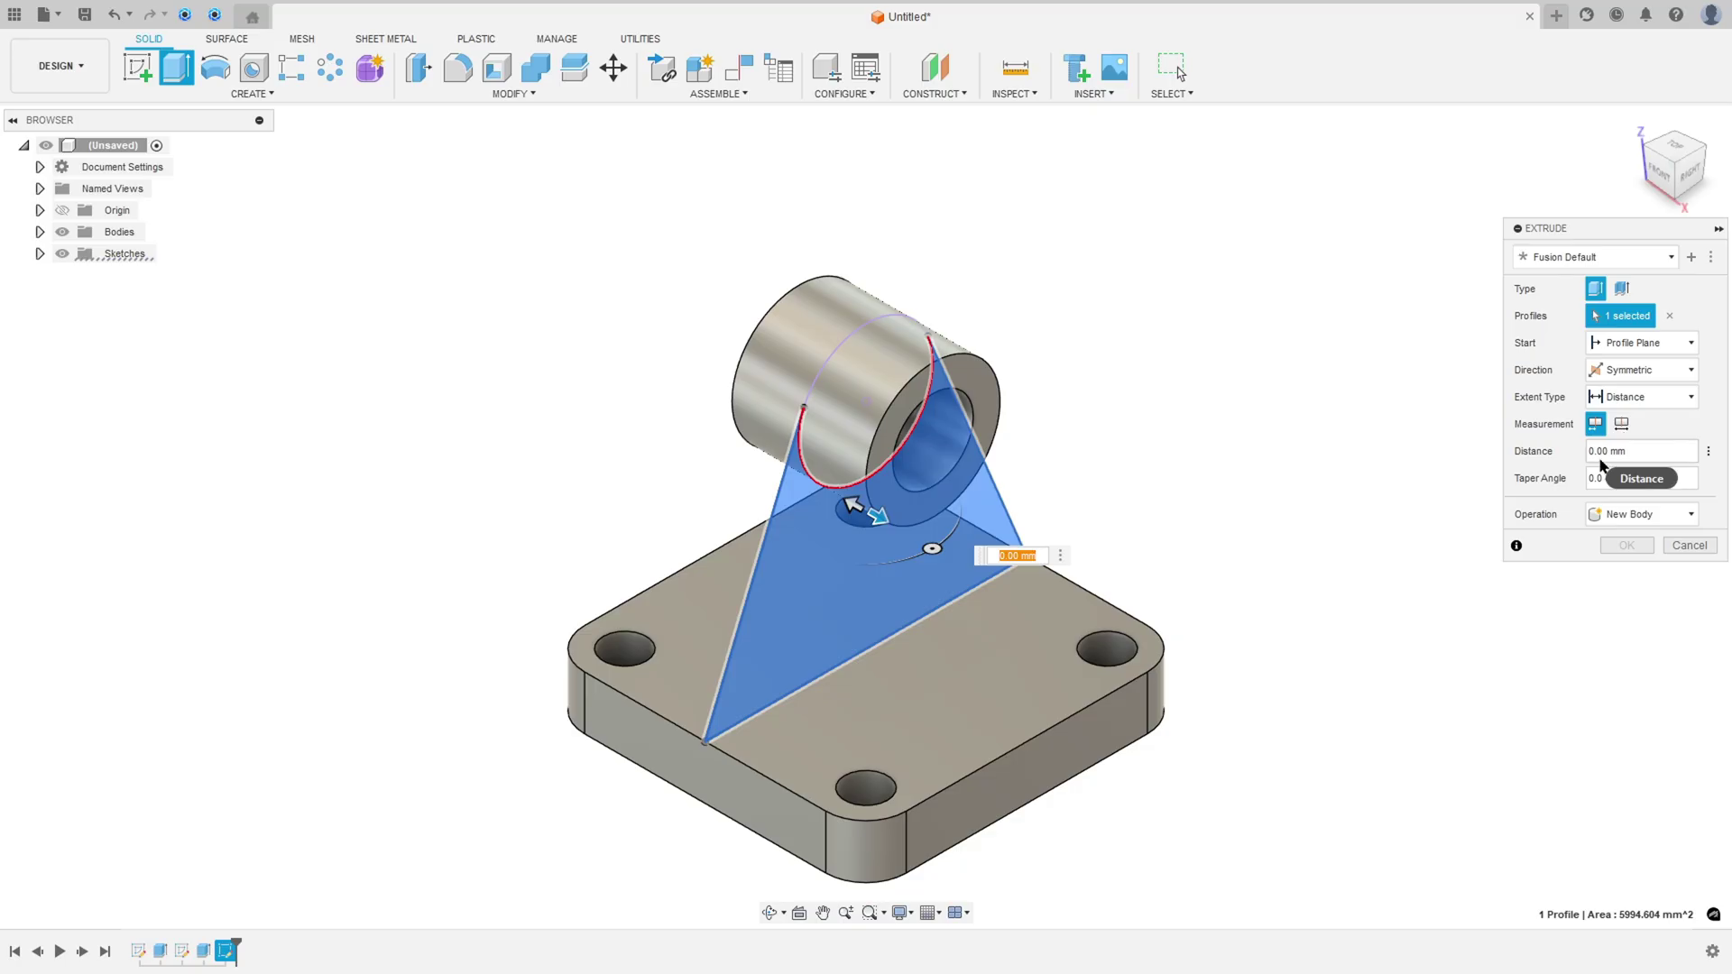
click(1621, 423)
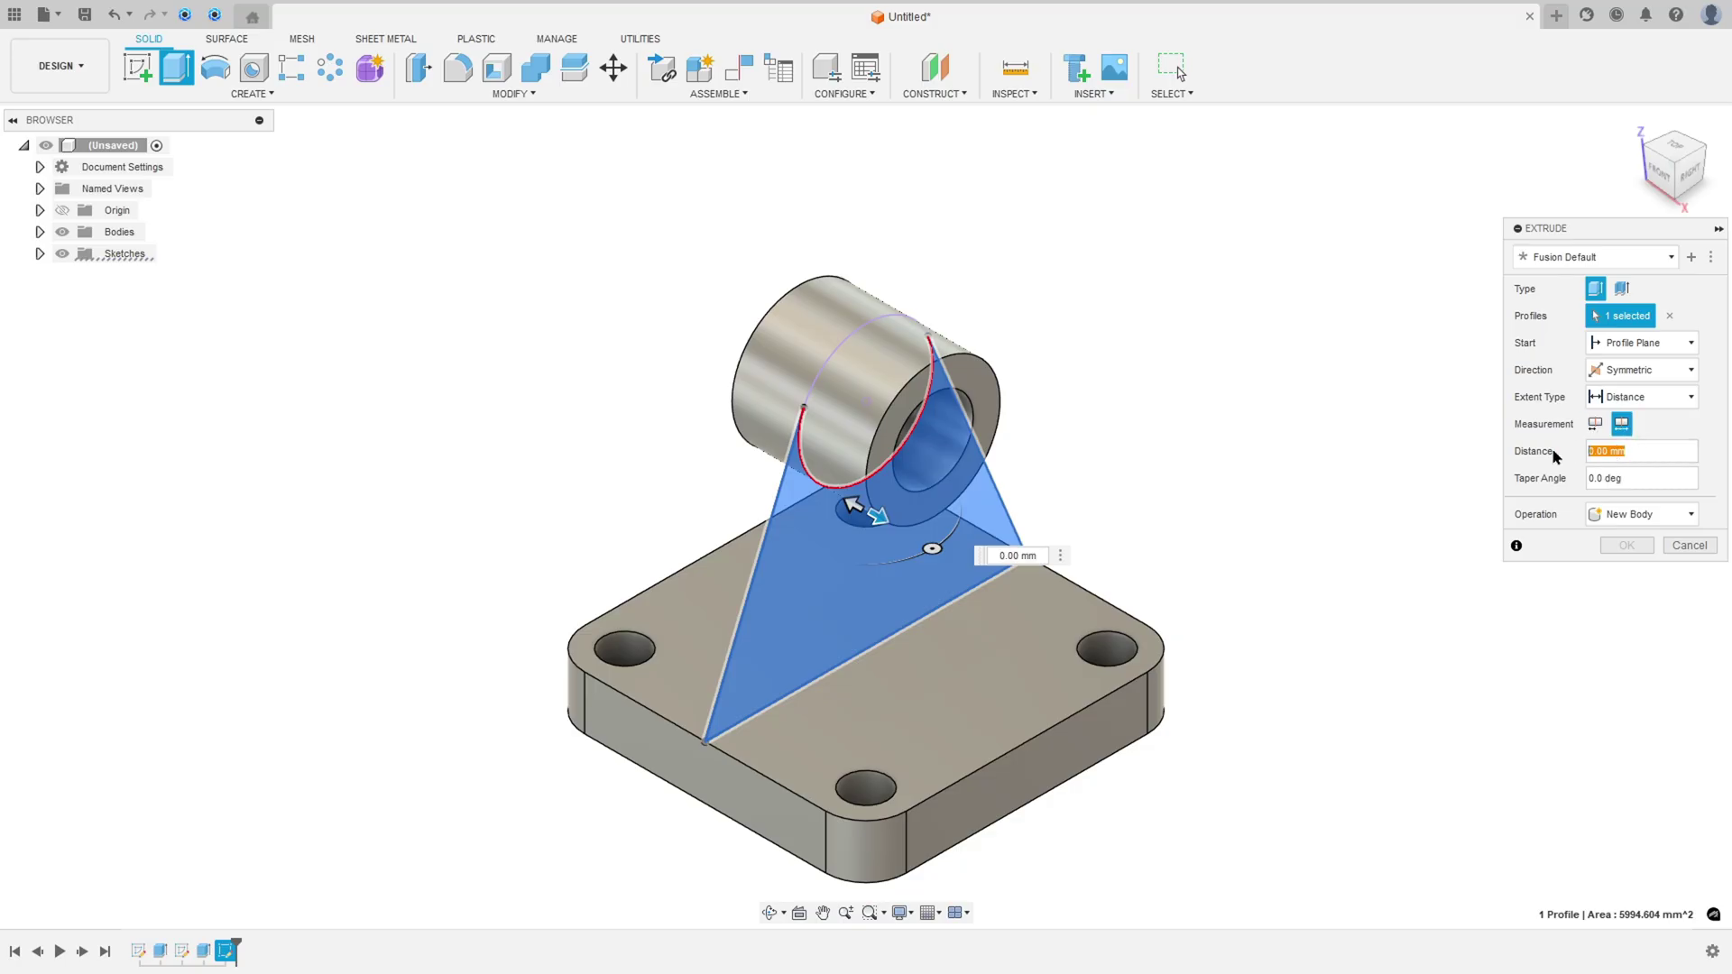
text(20)
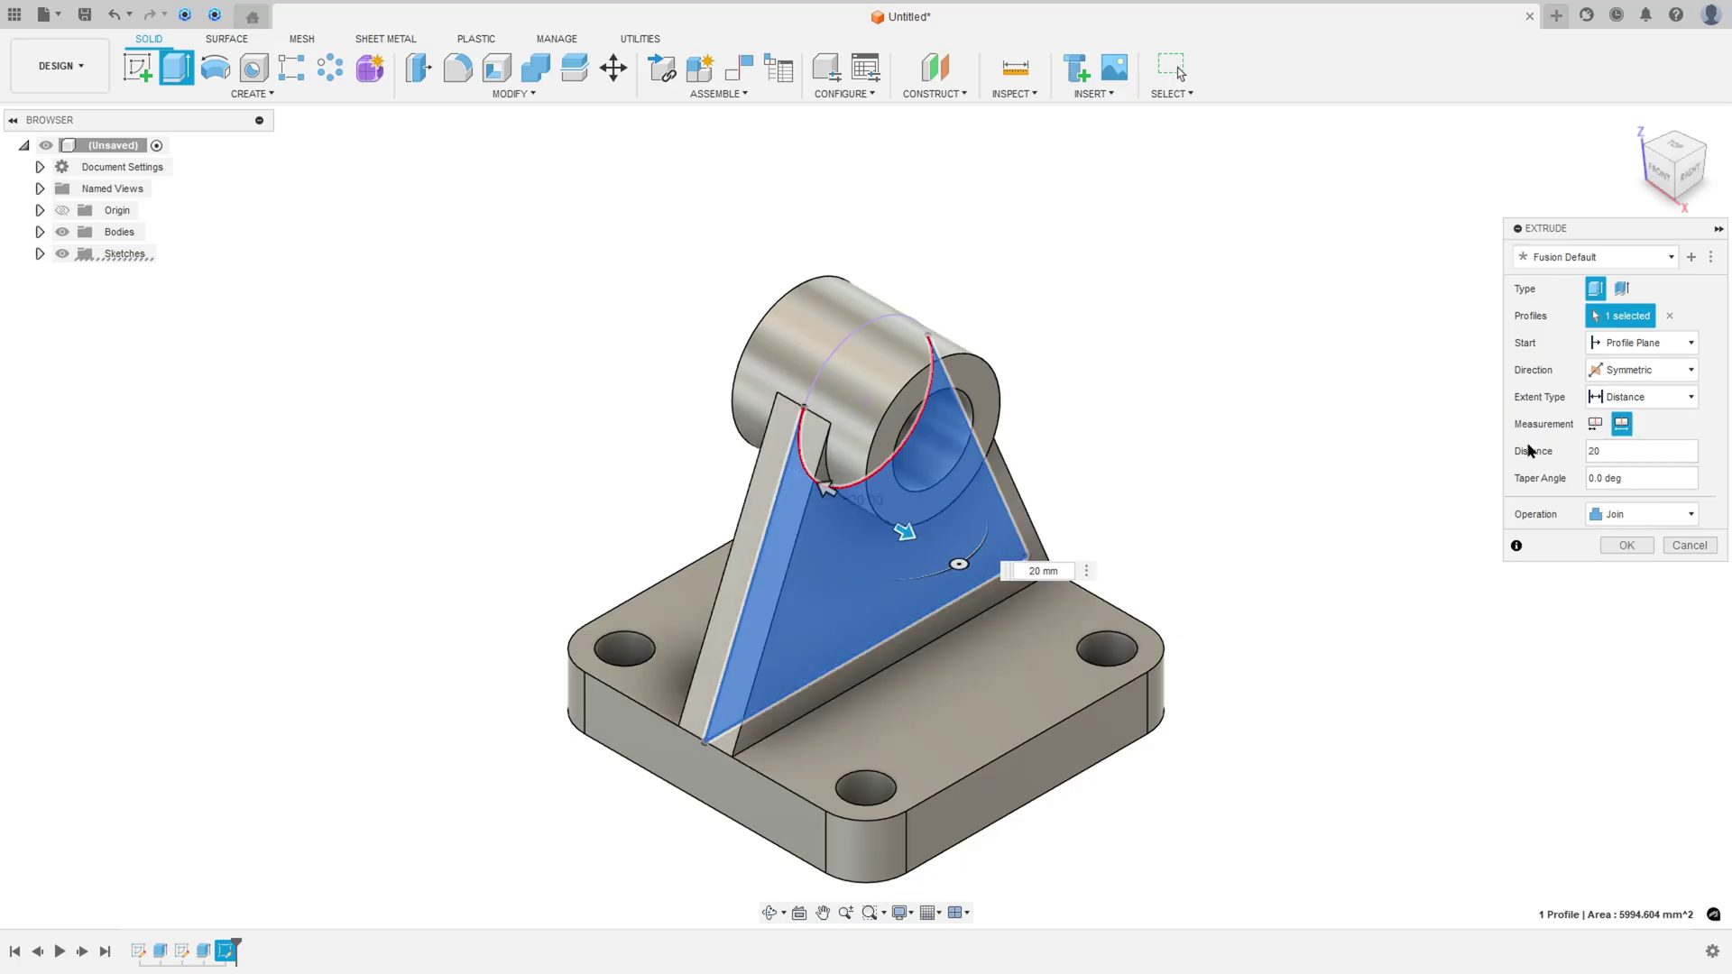
click(1625, 552)
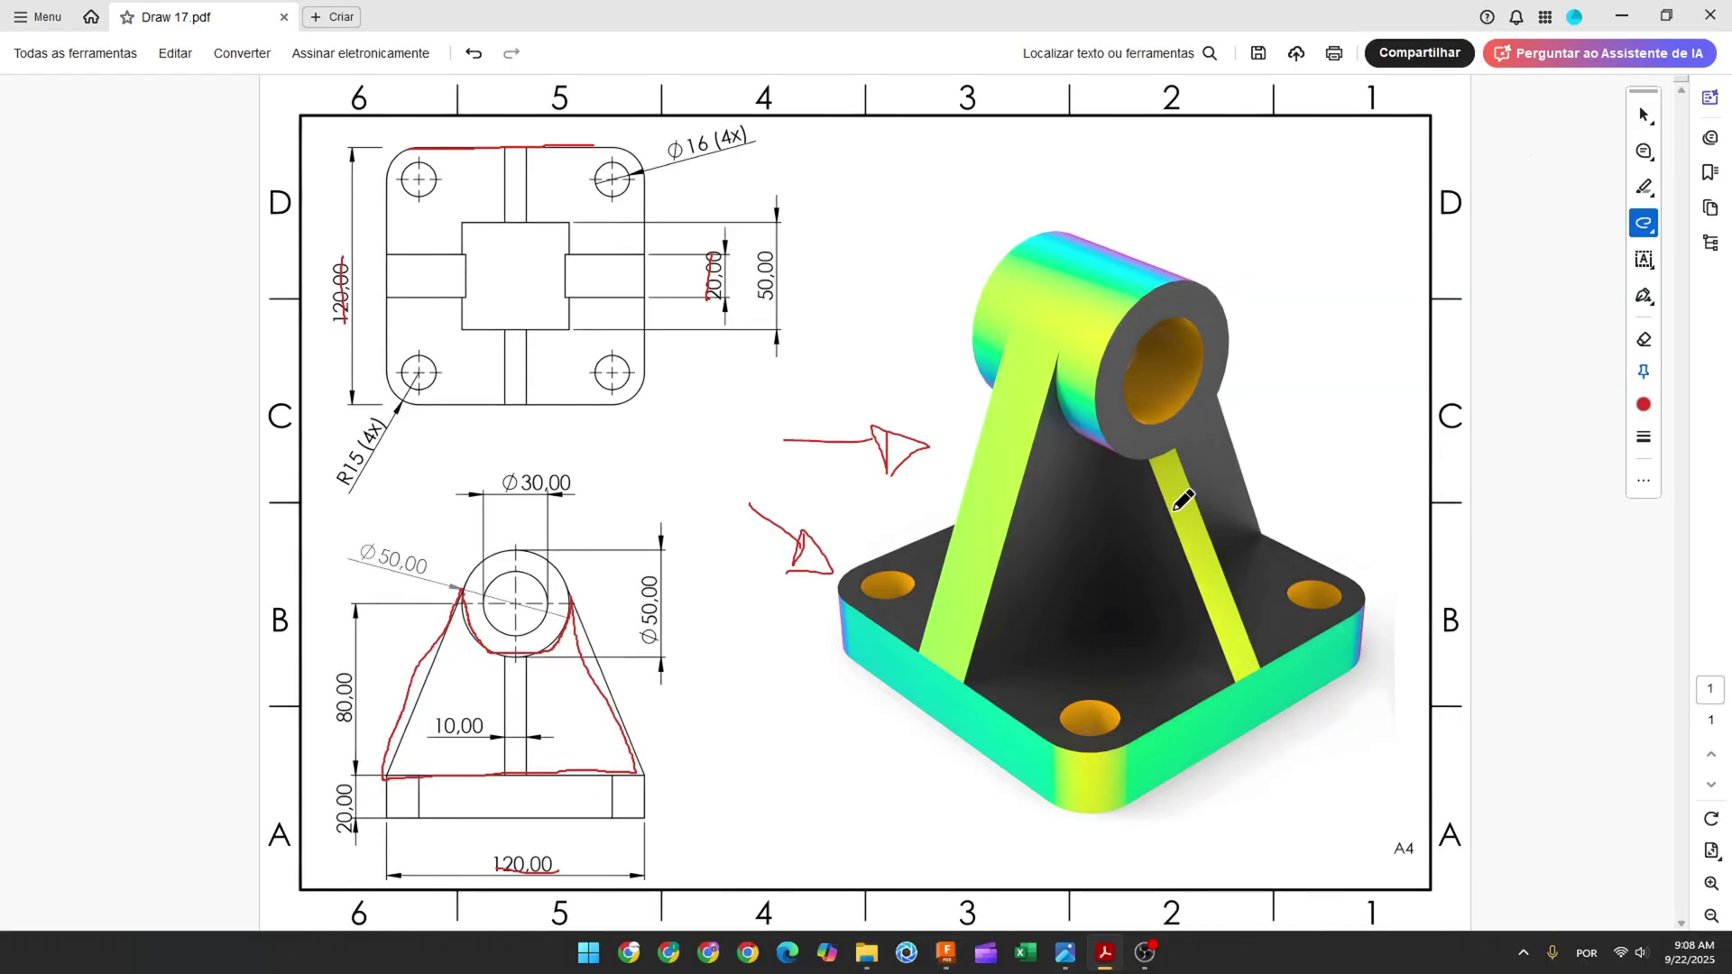
Outline the narrow rib and mark its 10 mm thickness in the PDF, and start a sketch on Fusion's XZ plane
drag(1145, 466, 1209, 613)
drag(1262, 668, 1209, 531)
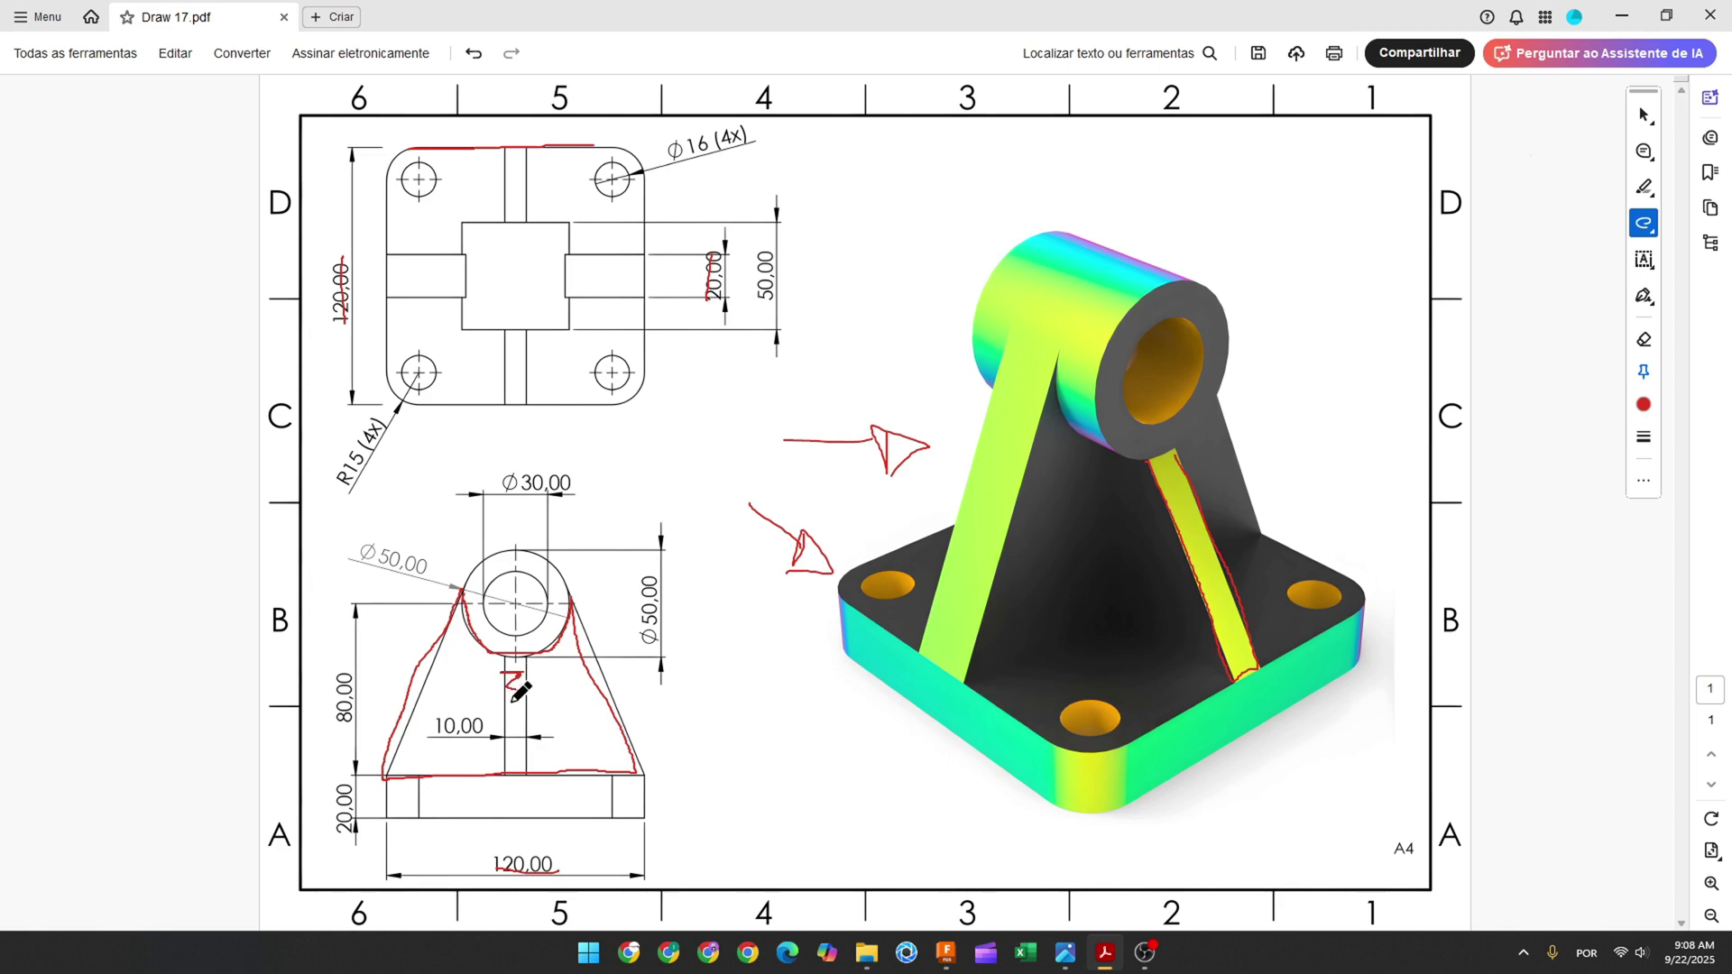
drag(443, 728, 484, 728)
key(alt+Tab)
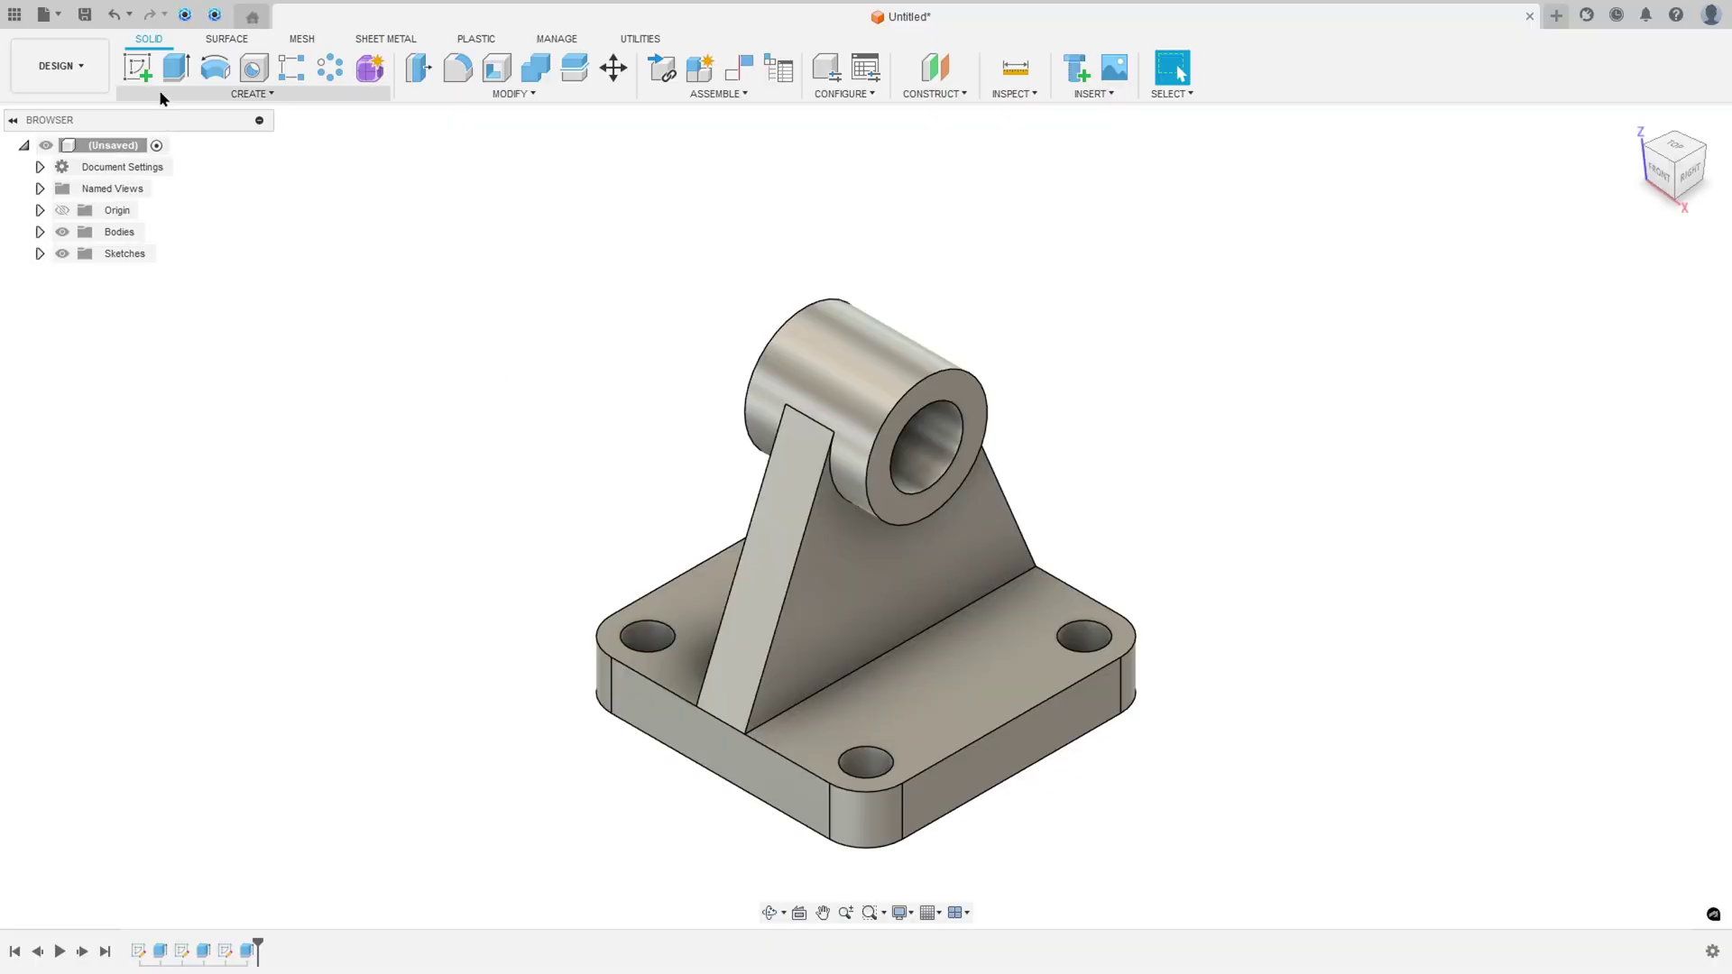
click(137, 68)
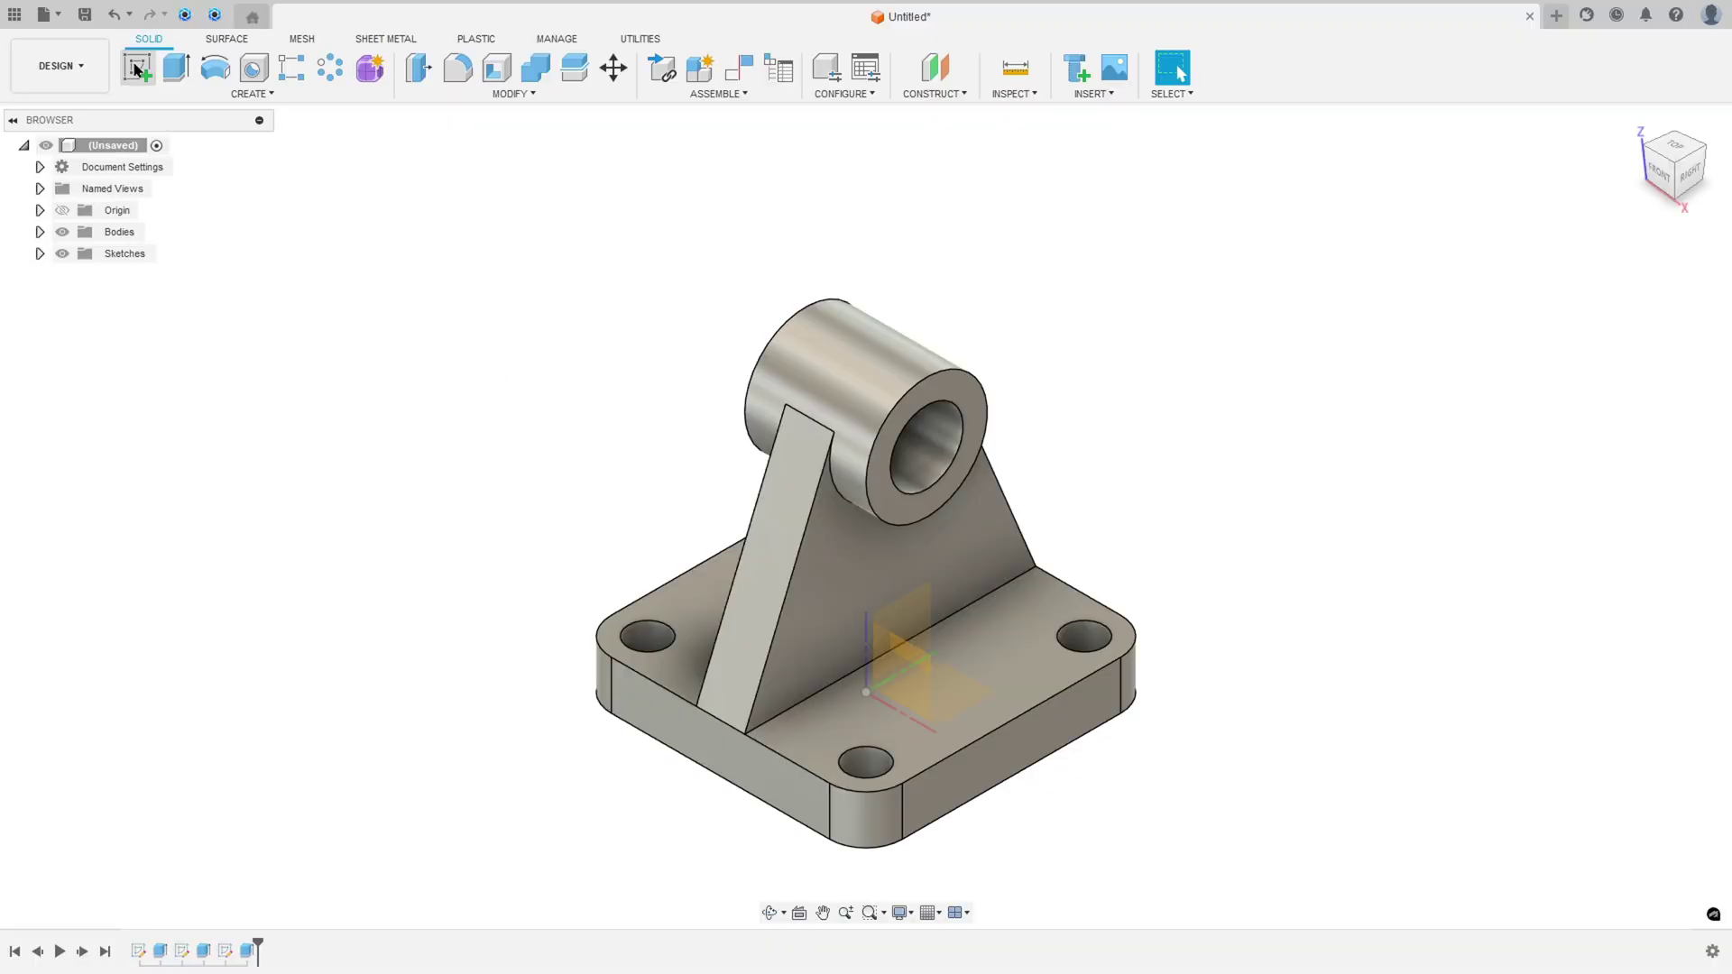
click(918, 663)
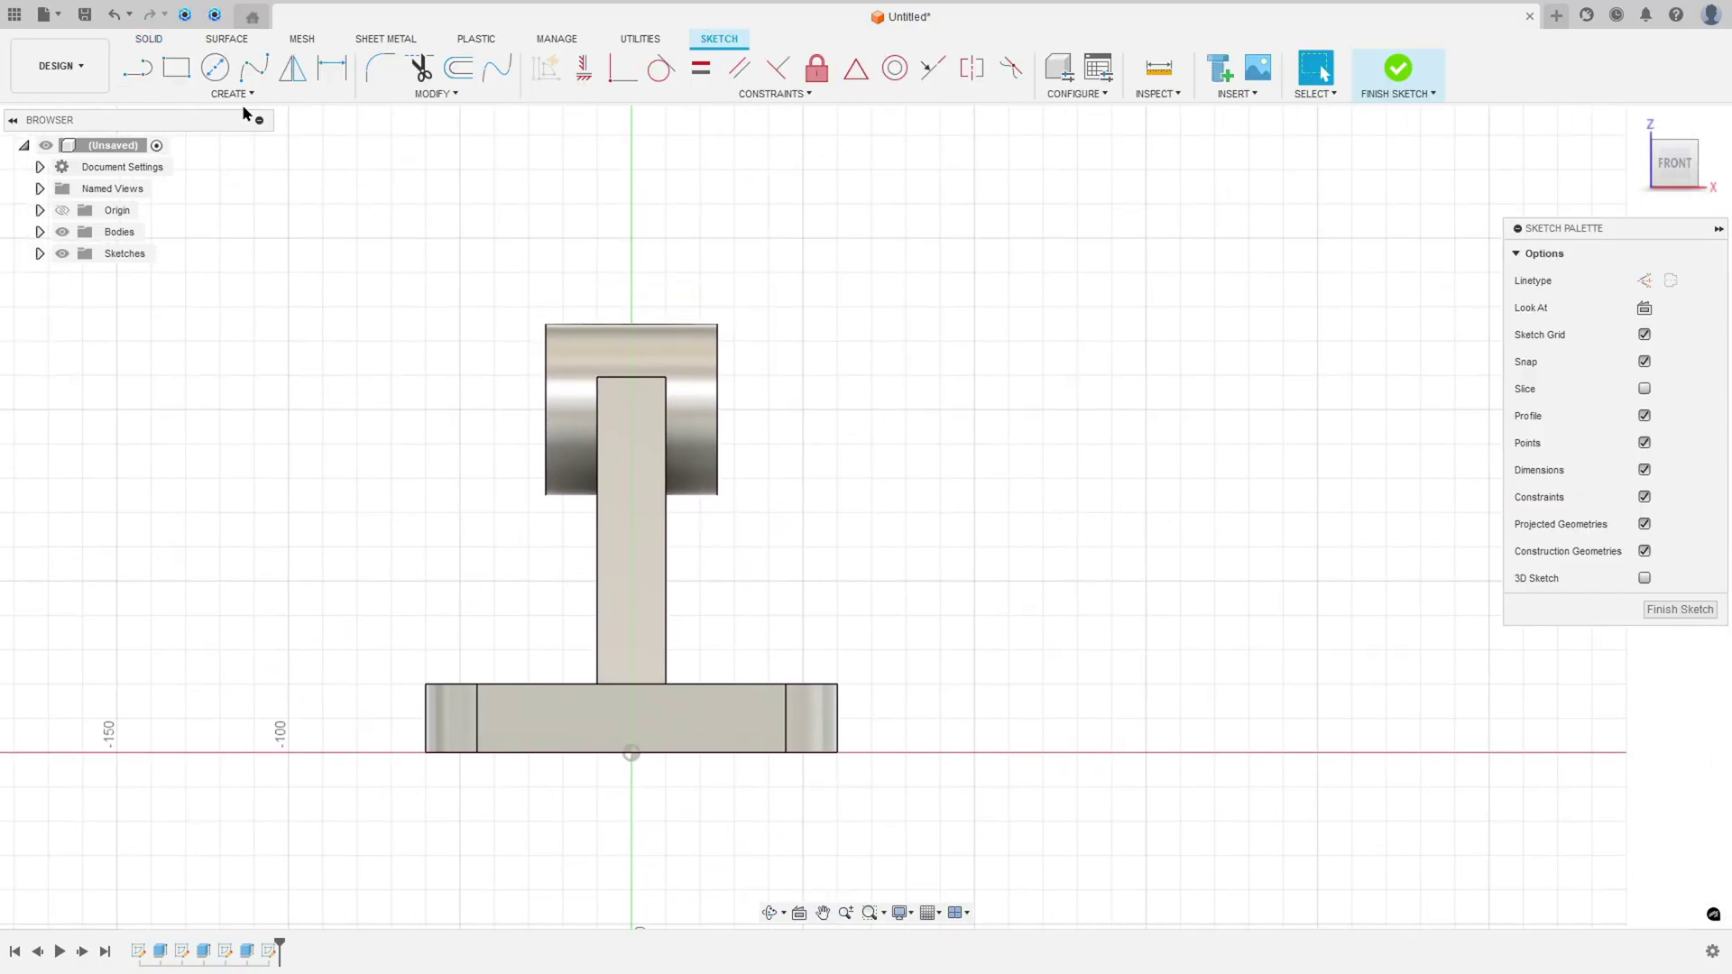
Project the whole bracket body's outline into the sketch using the body selection filter
click(230, 94)
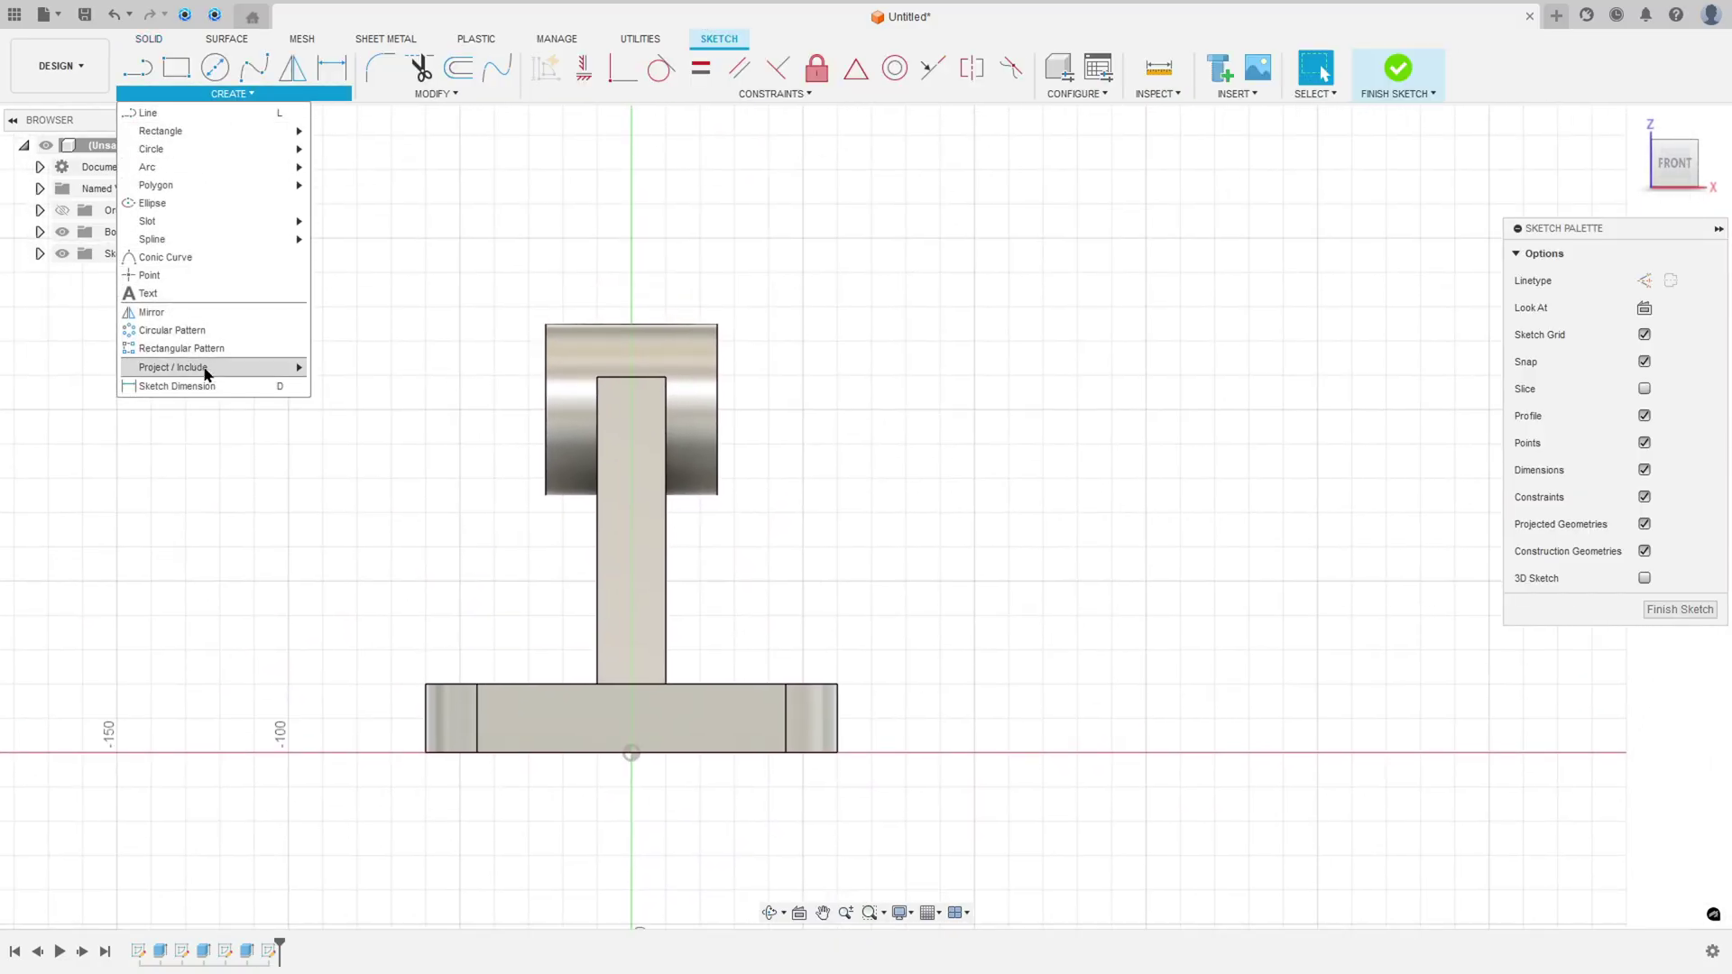
mouse_move(206, 372)
click(333, 367)
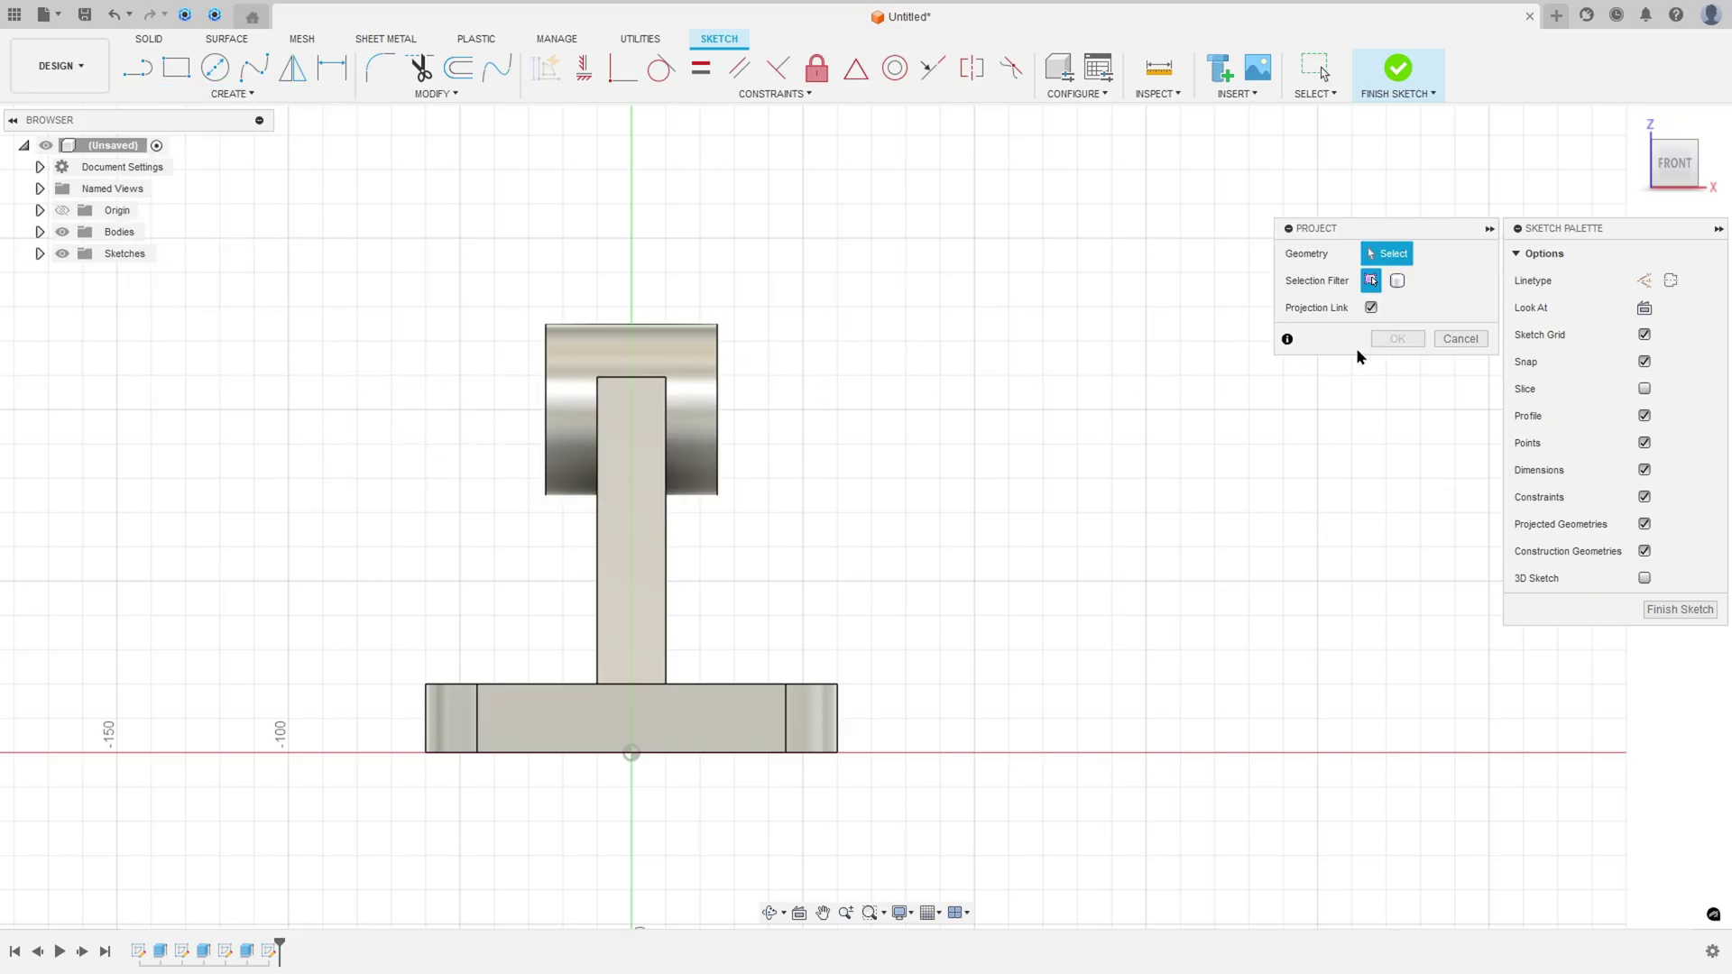
click(1397, 280)
click(671, 386)
click(1397, 339)
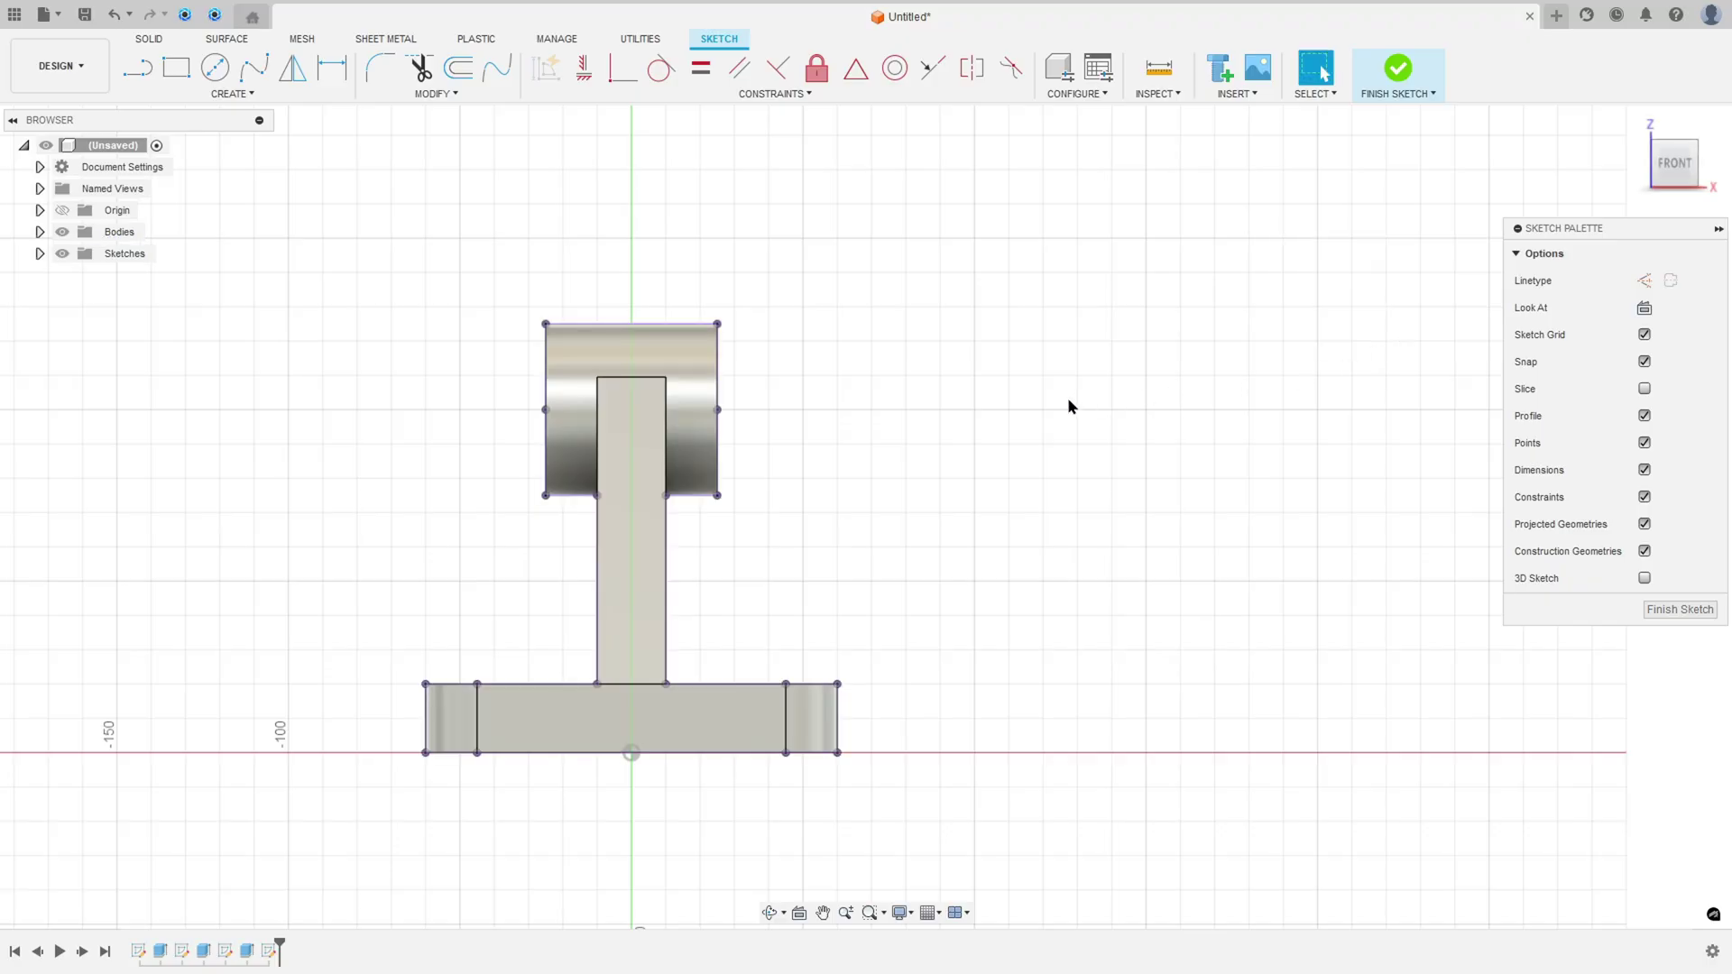
Draw a sloped line from the cylinder's lower end corner to the base plate's upper corner, finish the sketch and restore the home view
click(138, 68)
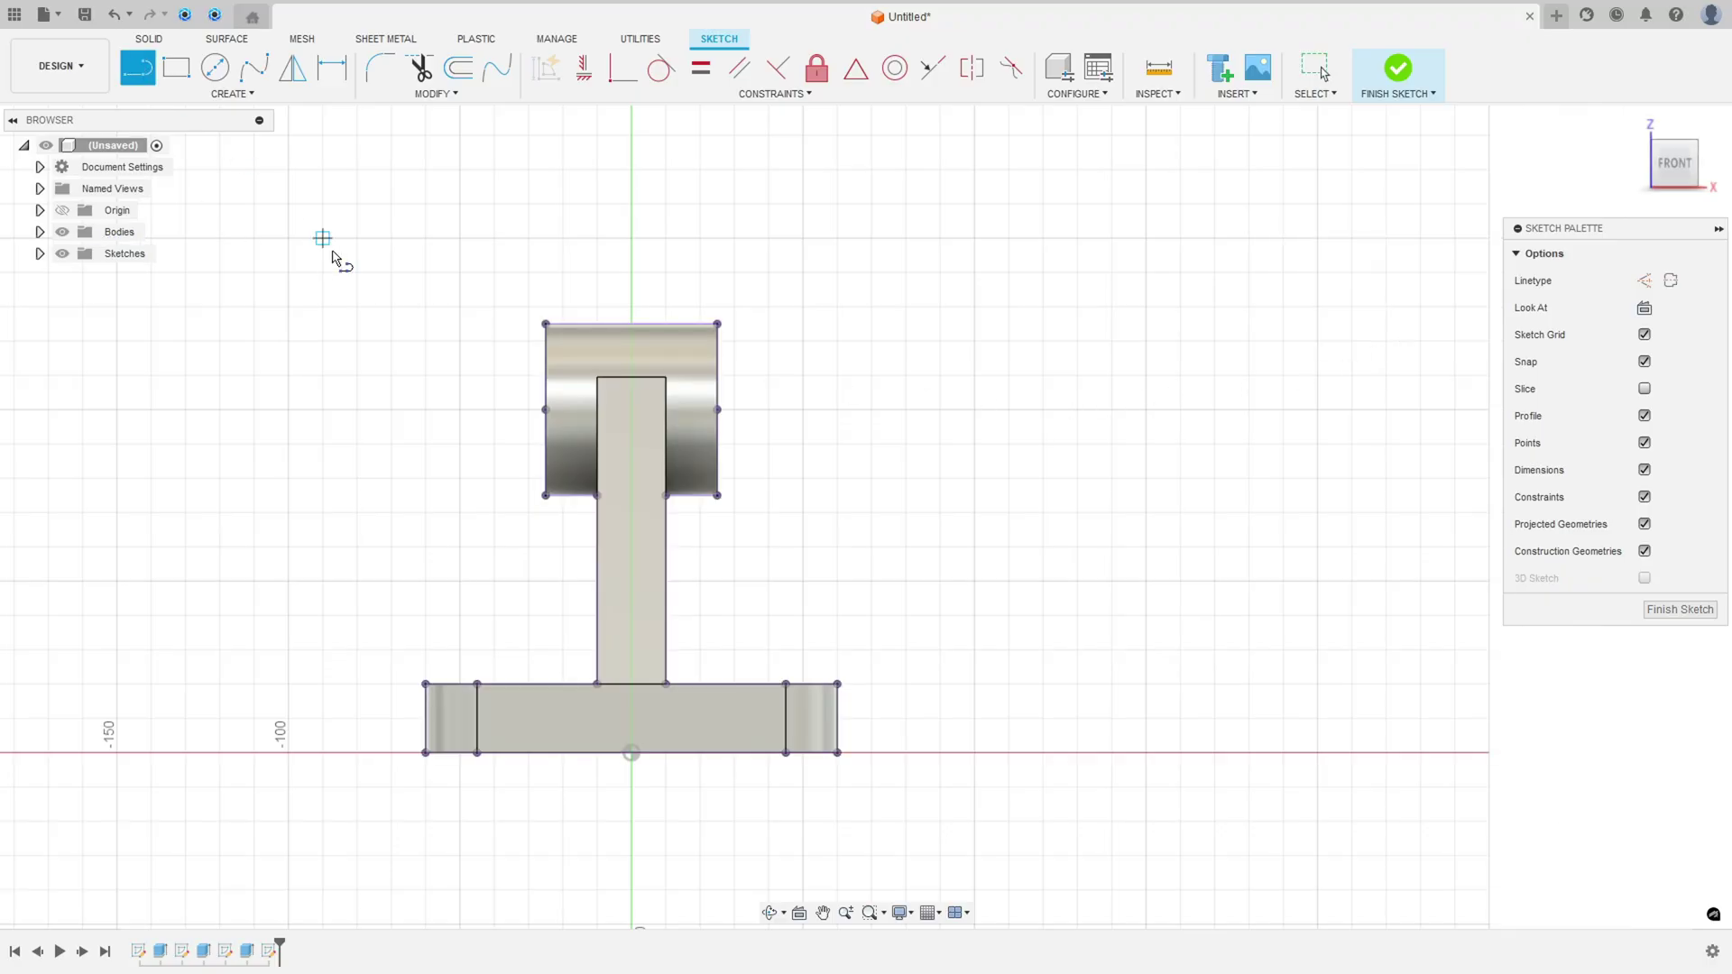
scroll(734, 526, up, 1)
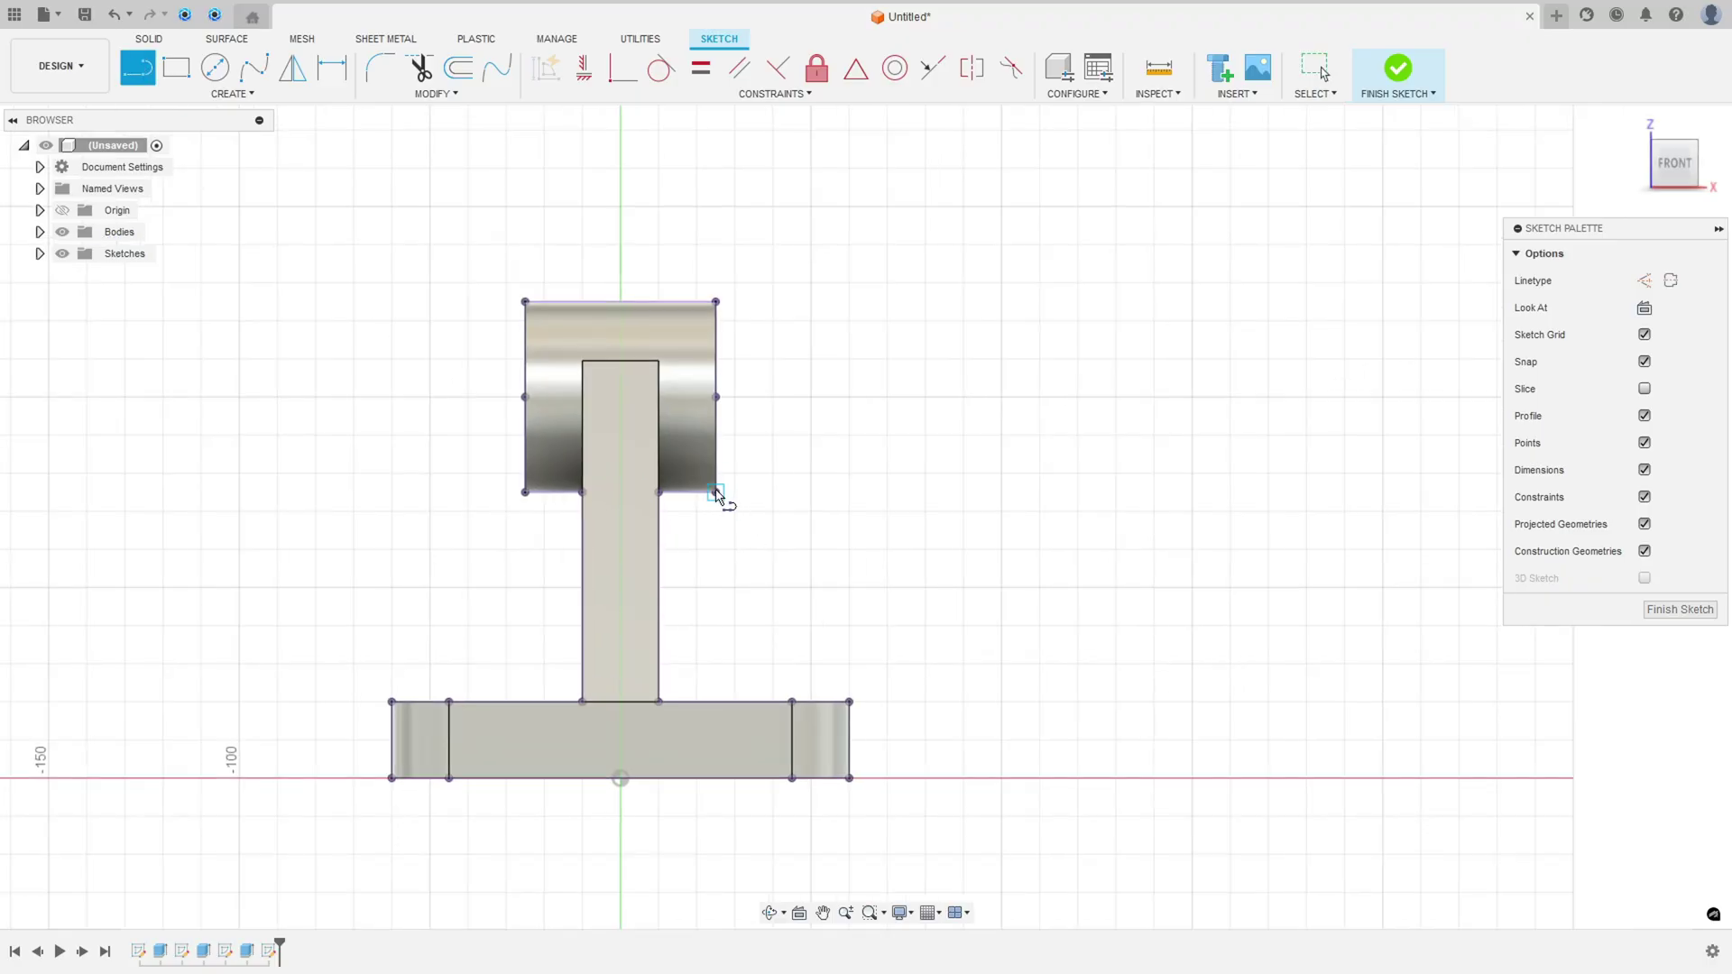
click(716, 493)
click(849, 701)
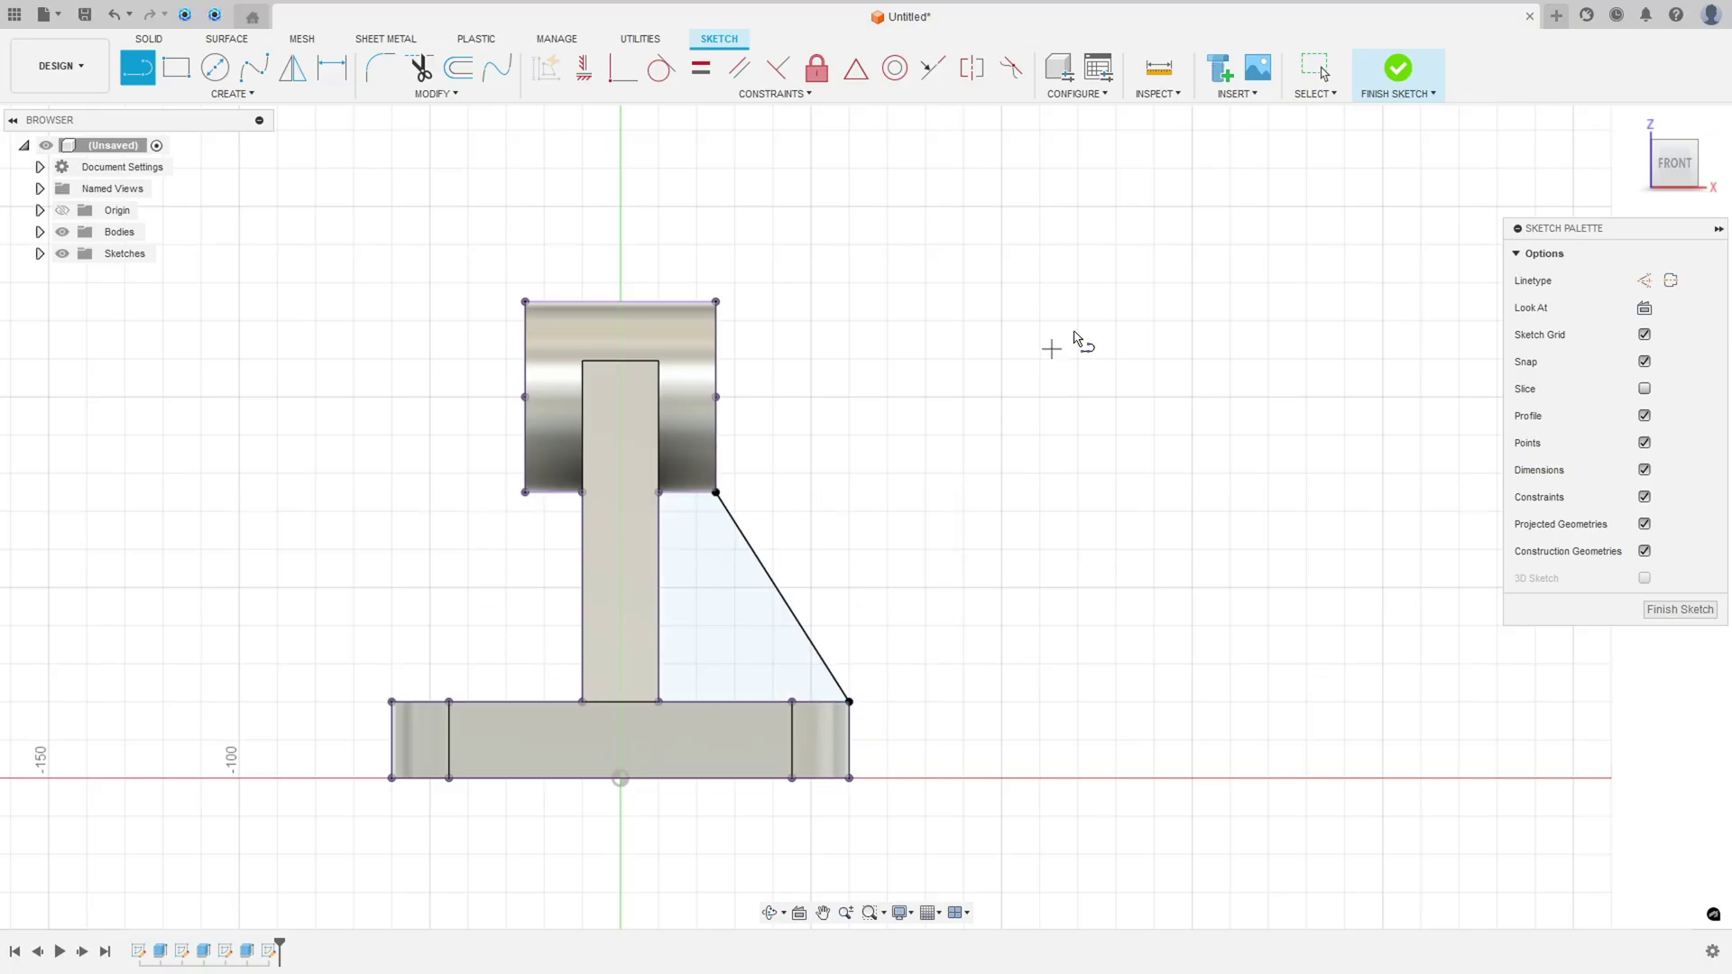
click(1395, 94)
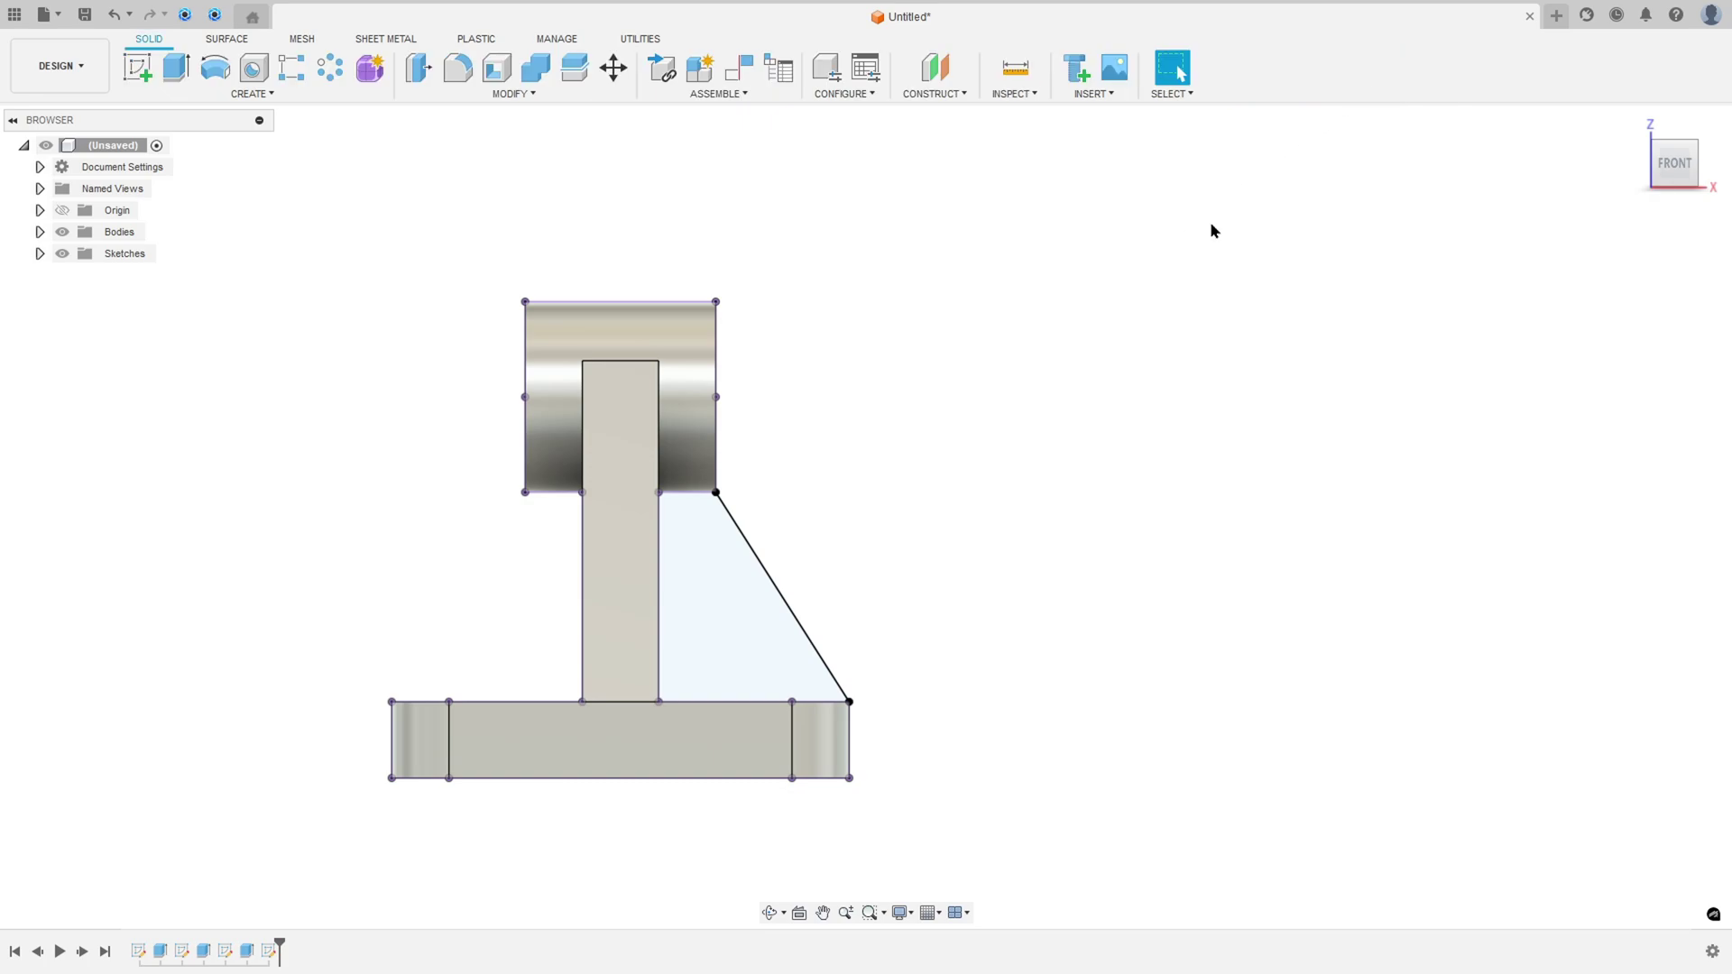
click(1633, 124)
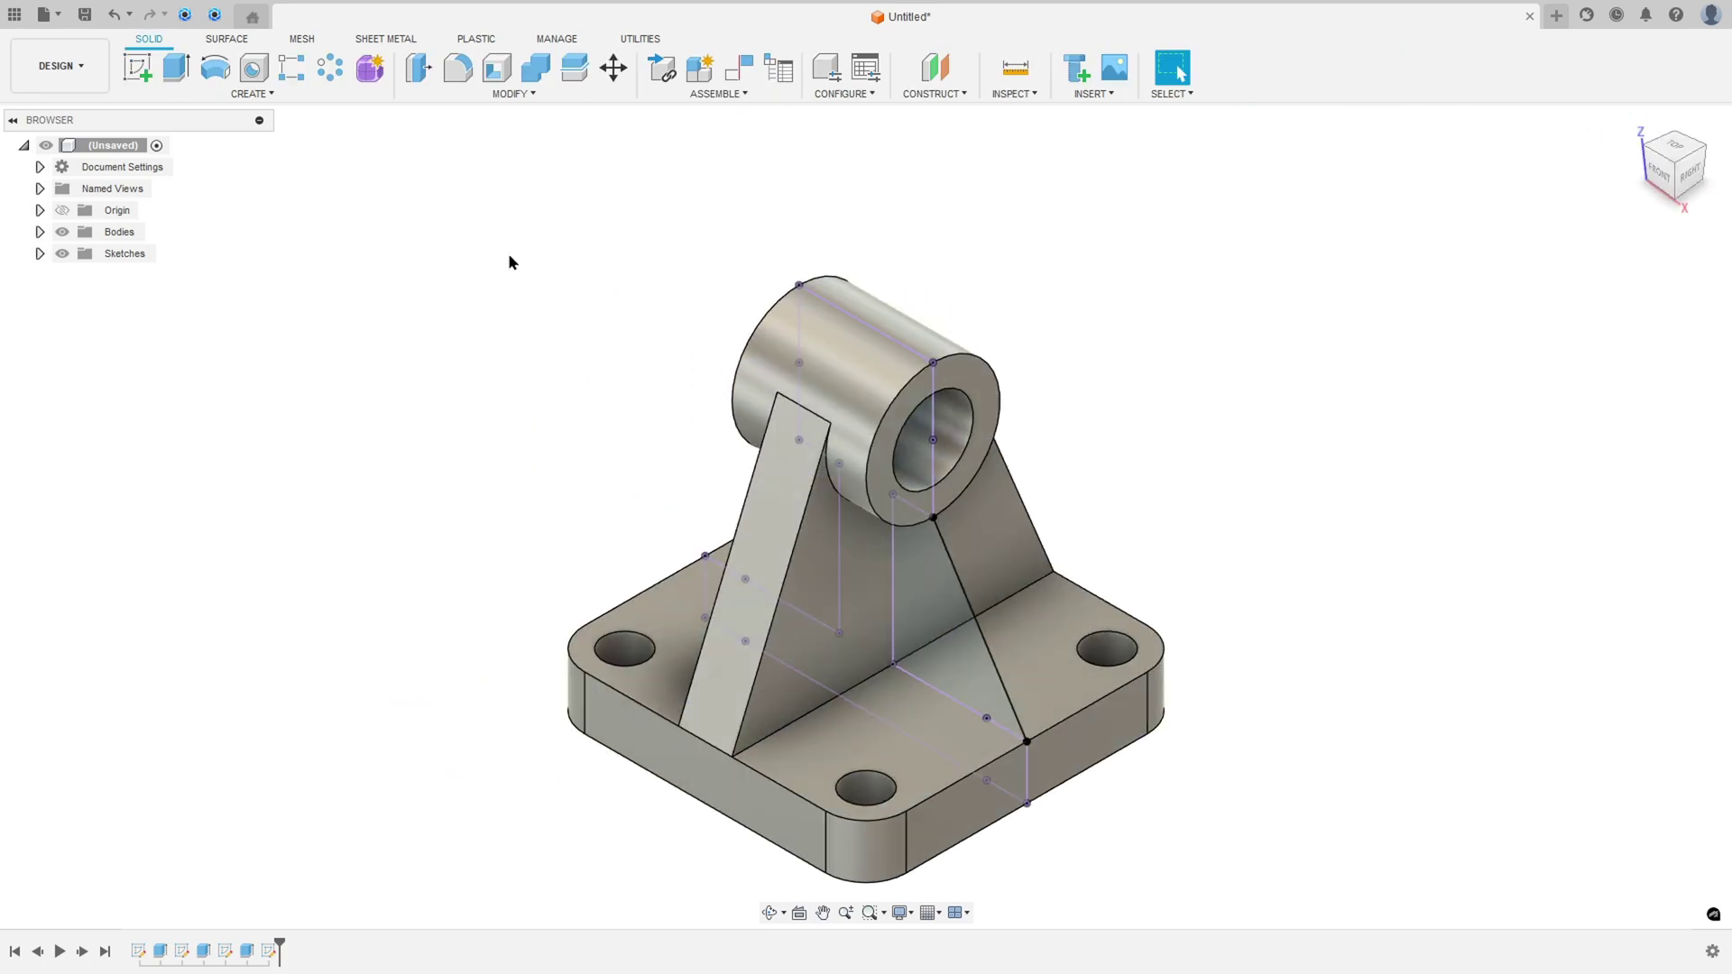
Create a symmetric 10 mm thick rib from the sloped sketch line, extending to next and flipped towards the support and base
click(262, 94)
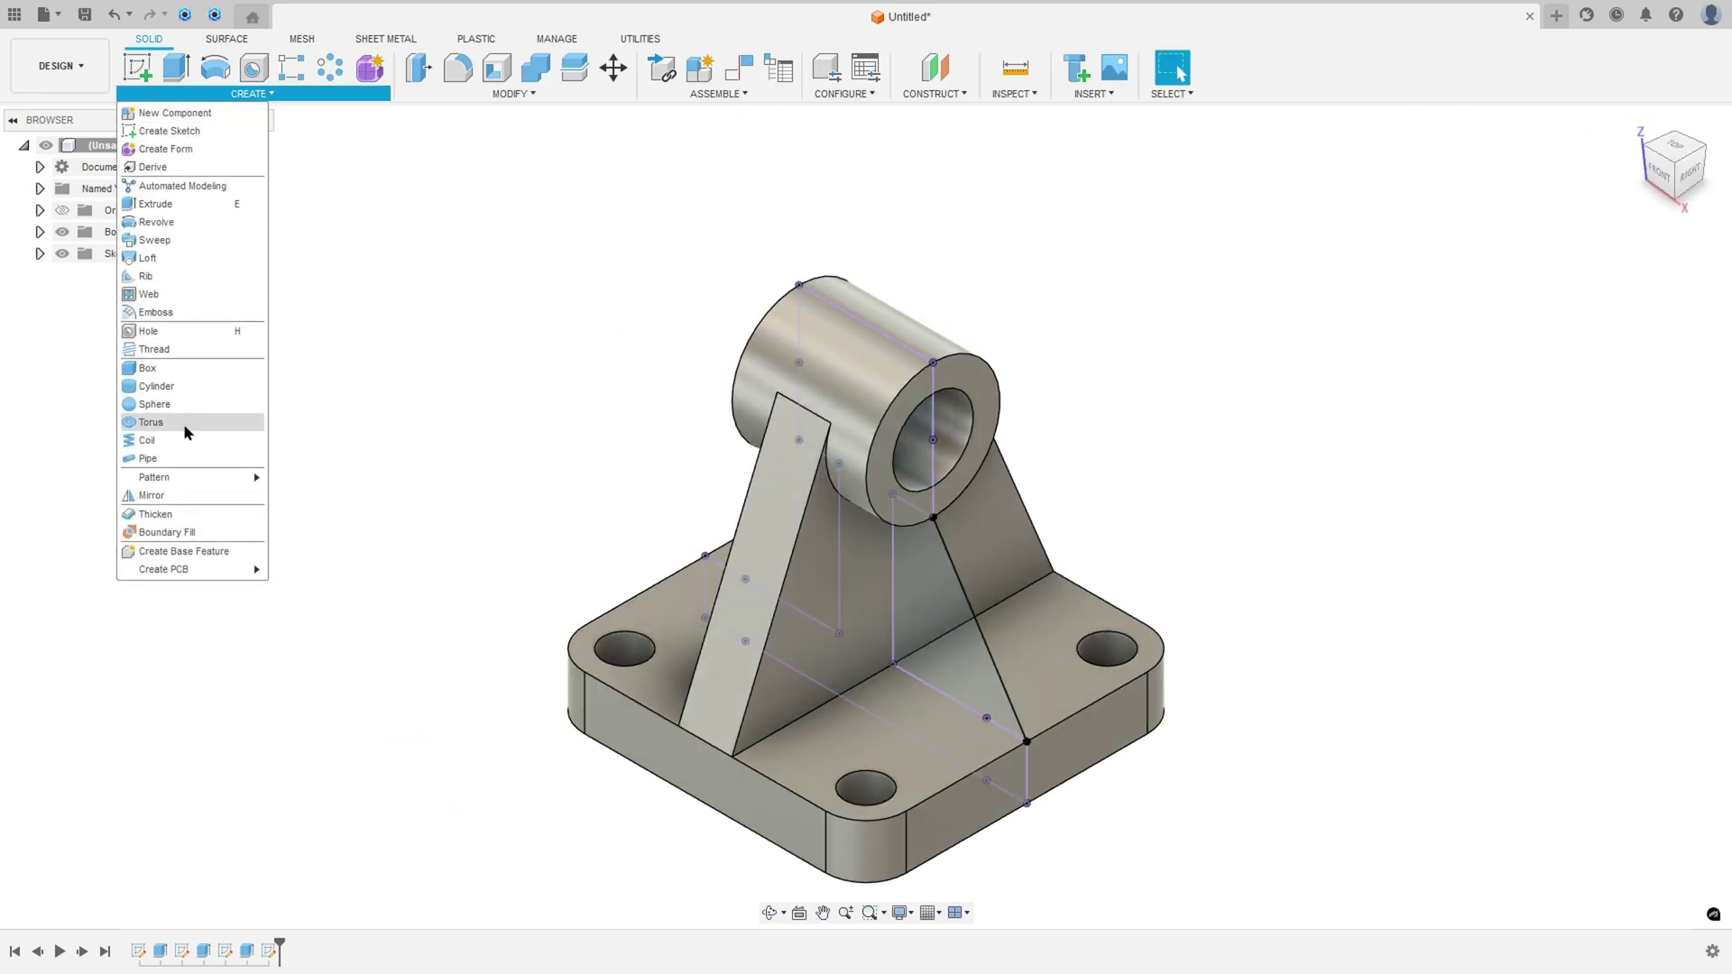
click(179, 278)
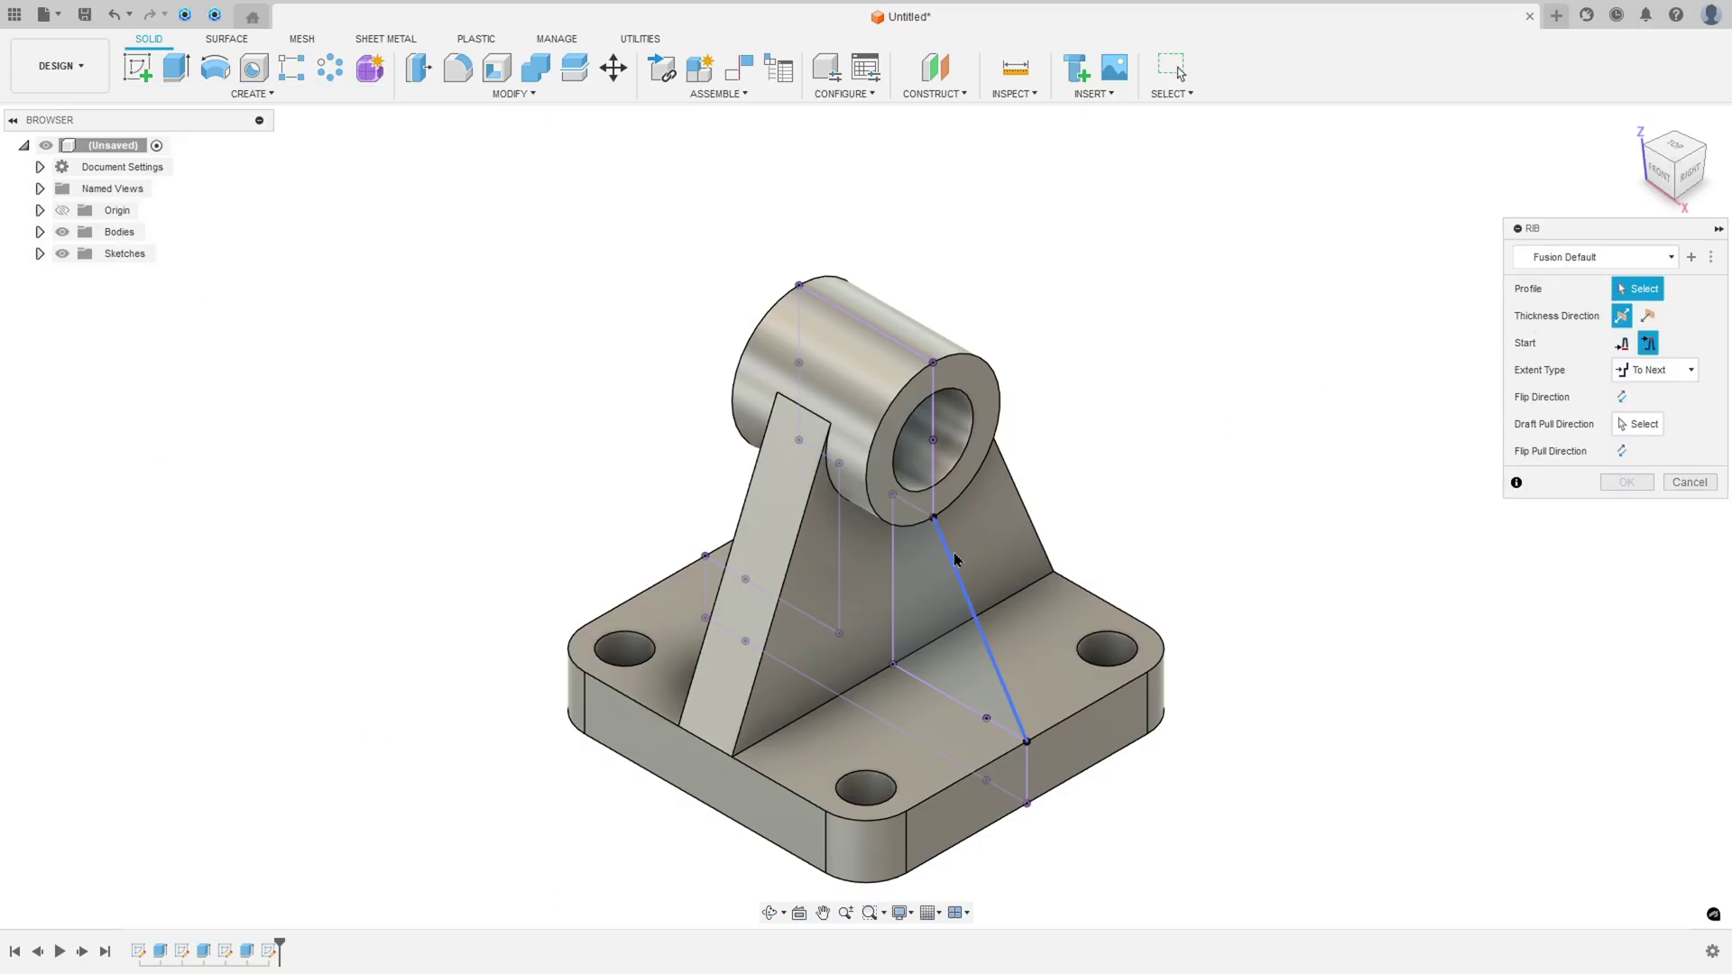
click(951, 556)
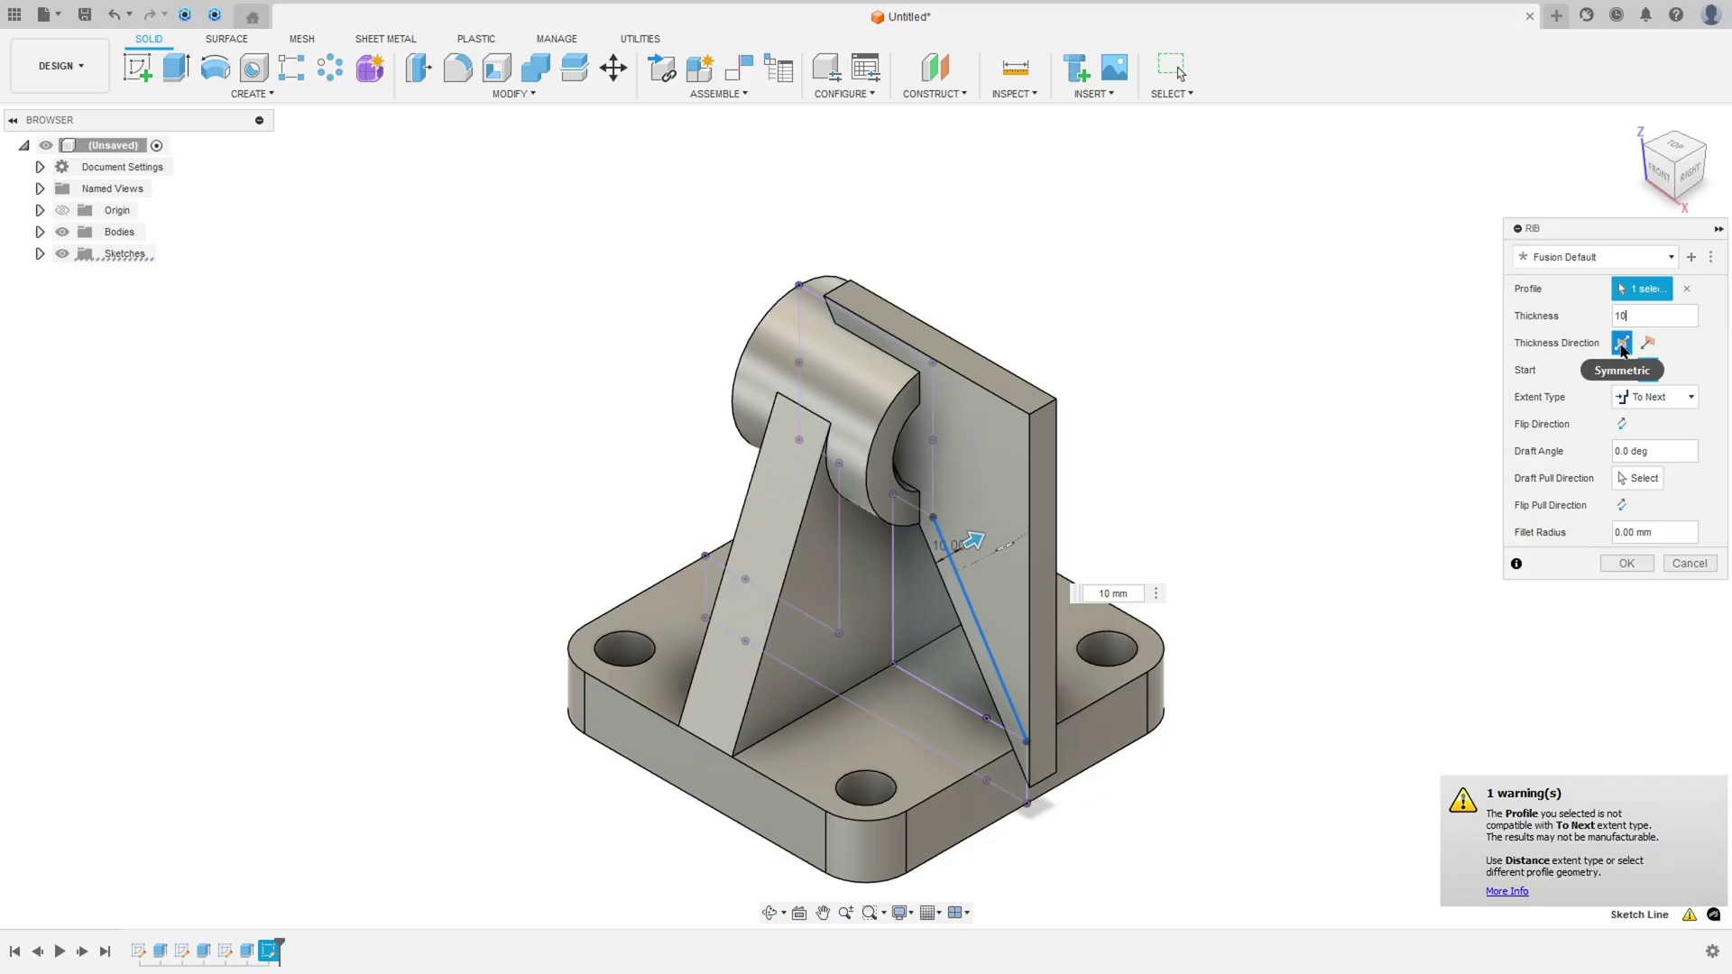
click(1622, 426)
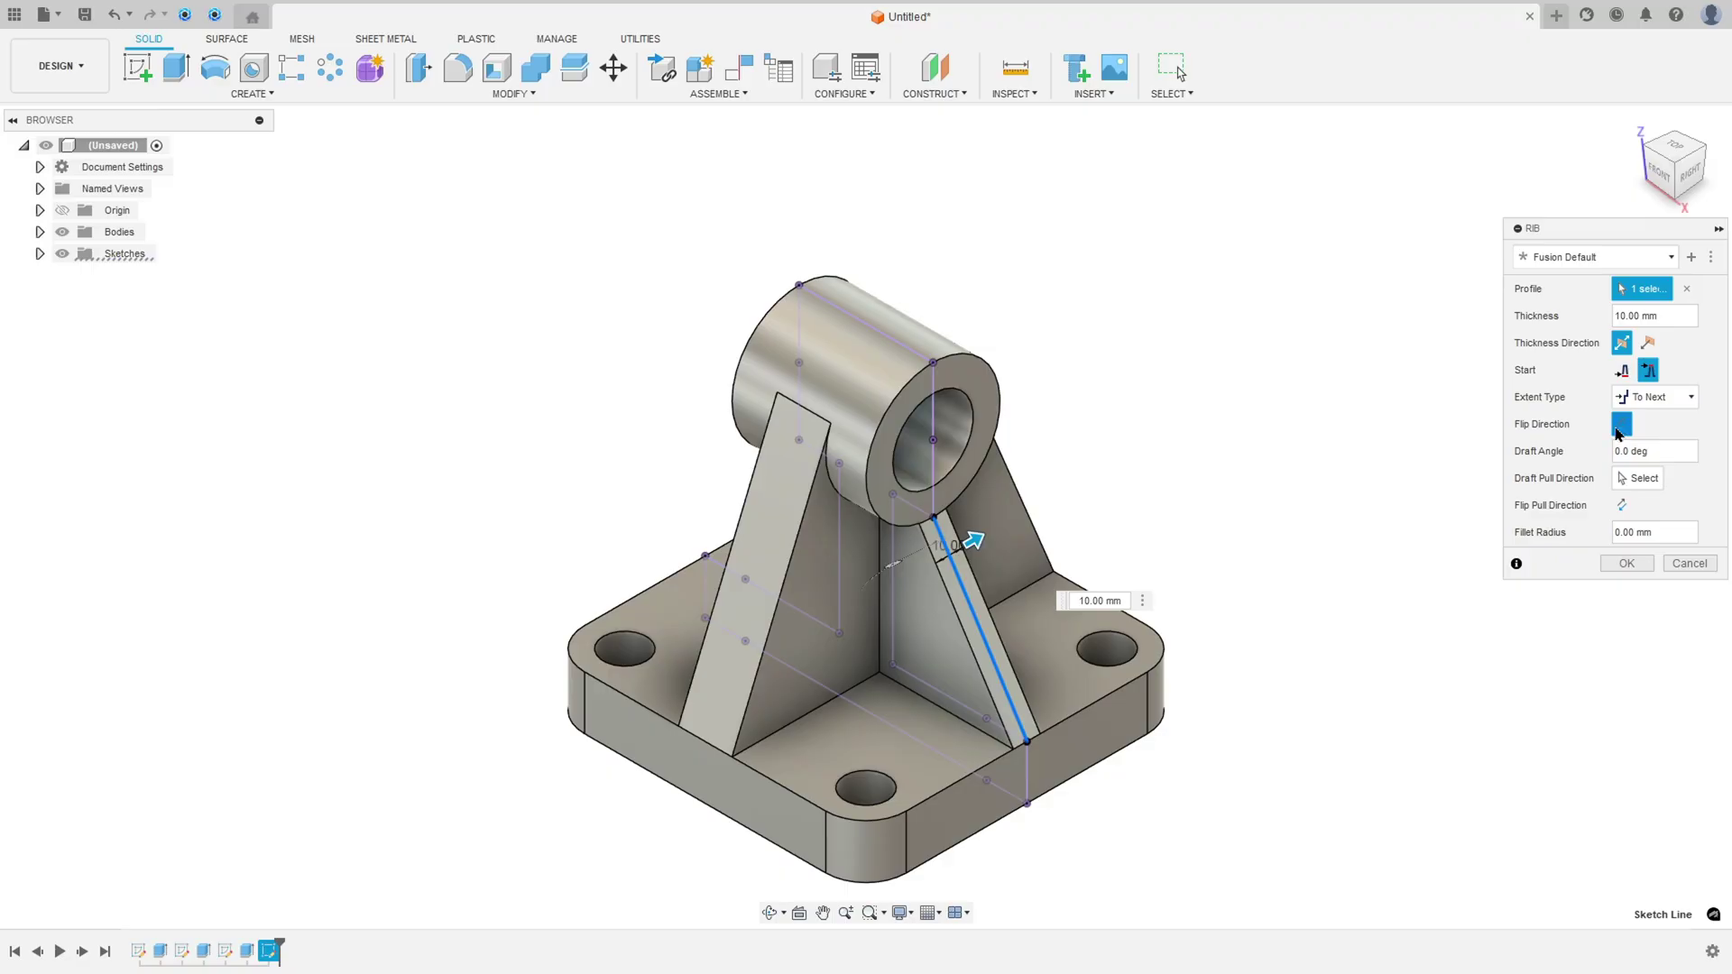
click(1624, 564)
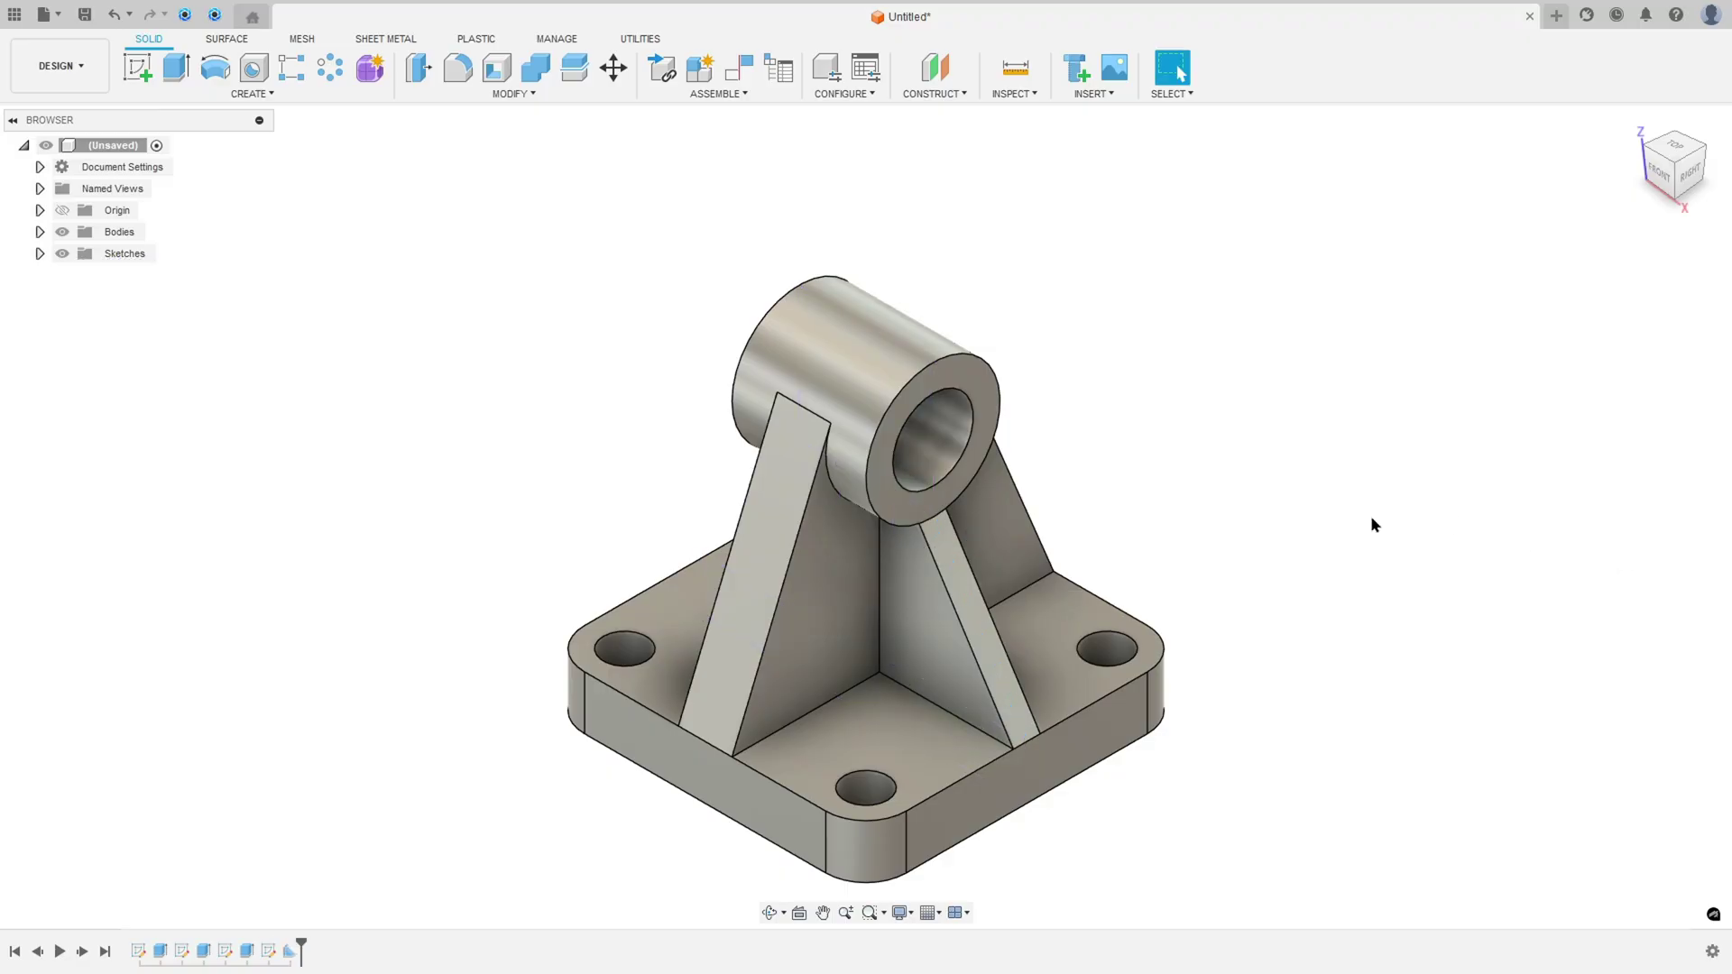
Mirror the rib feature across the YZ plane to the opposite side of the support, hiding the bodies while picking the plane
click(258, 94)
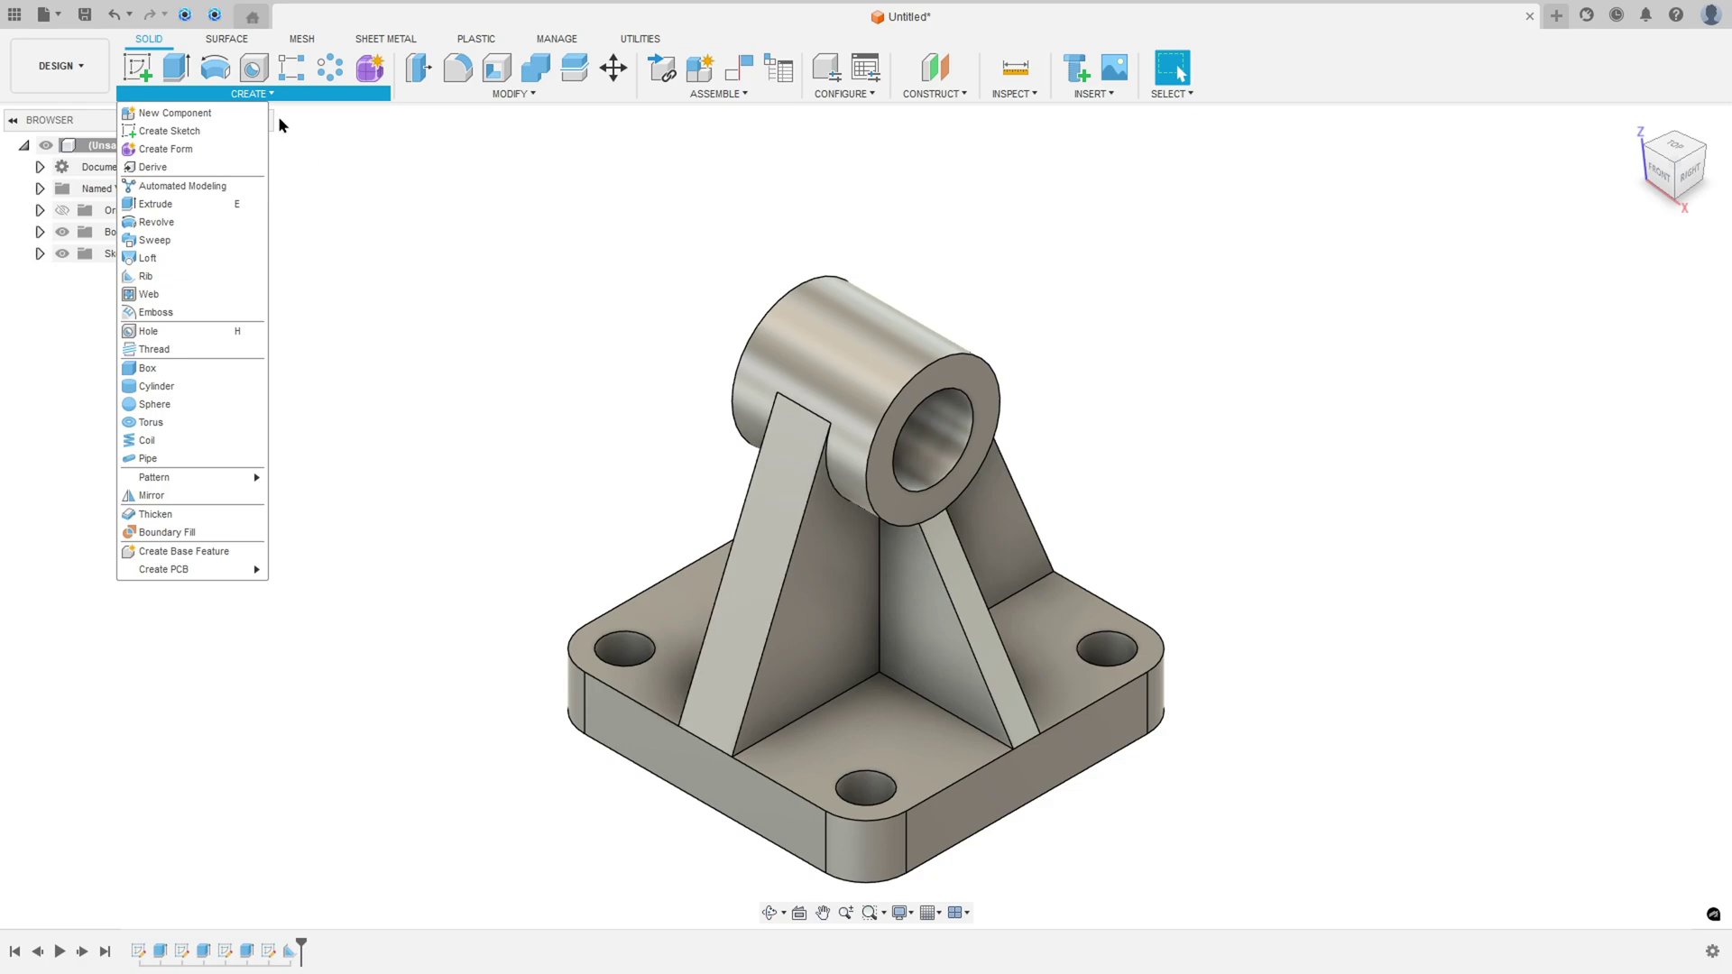
click(166, 494)
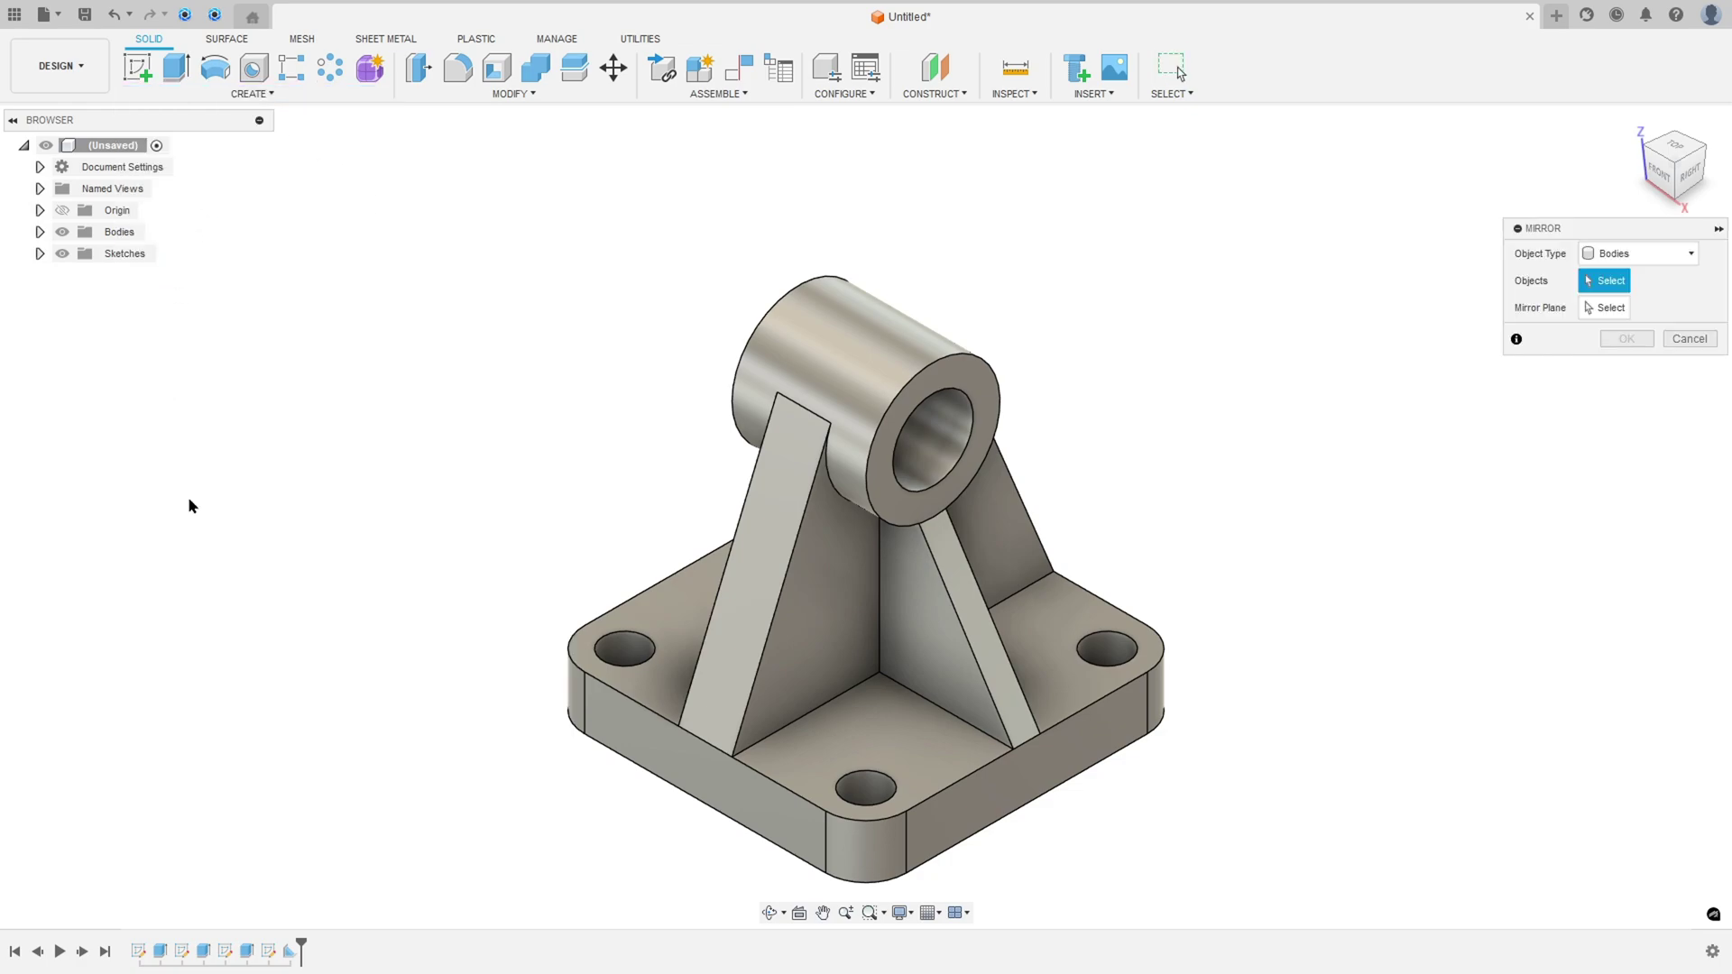
click(1632, 256)
click(1615, 314)
click(966, 614)
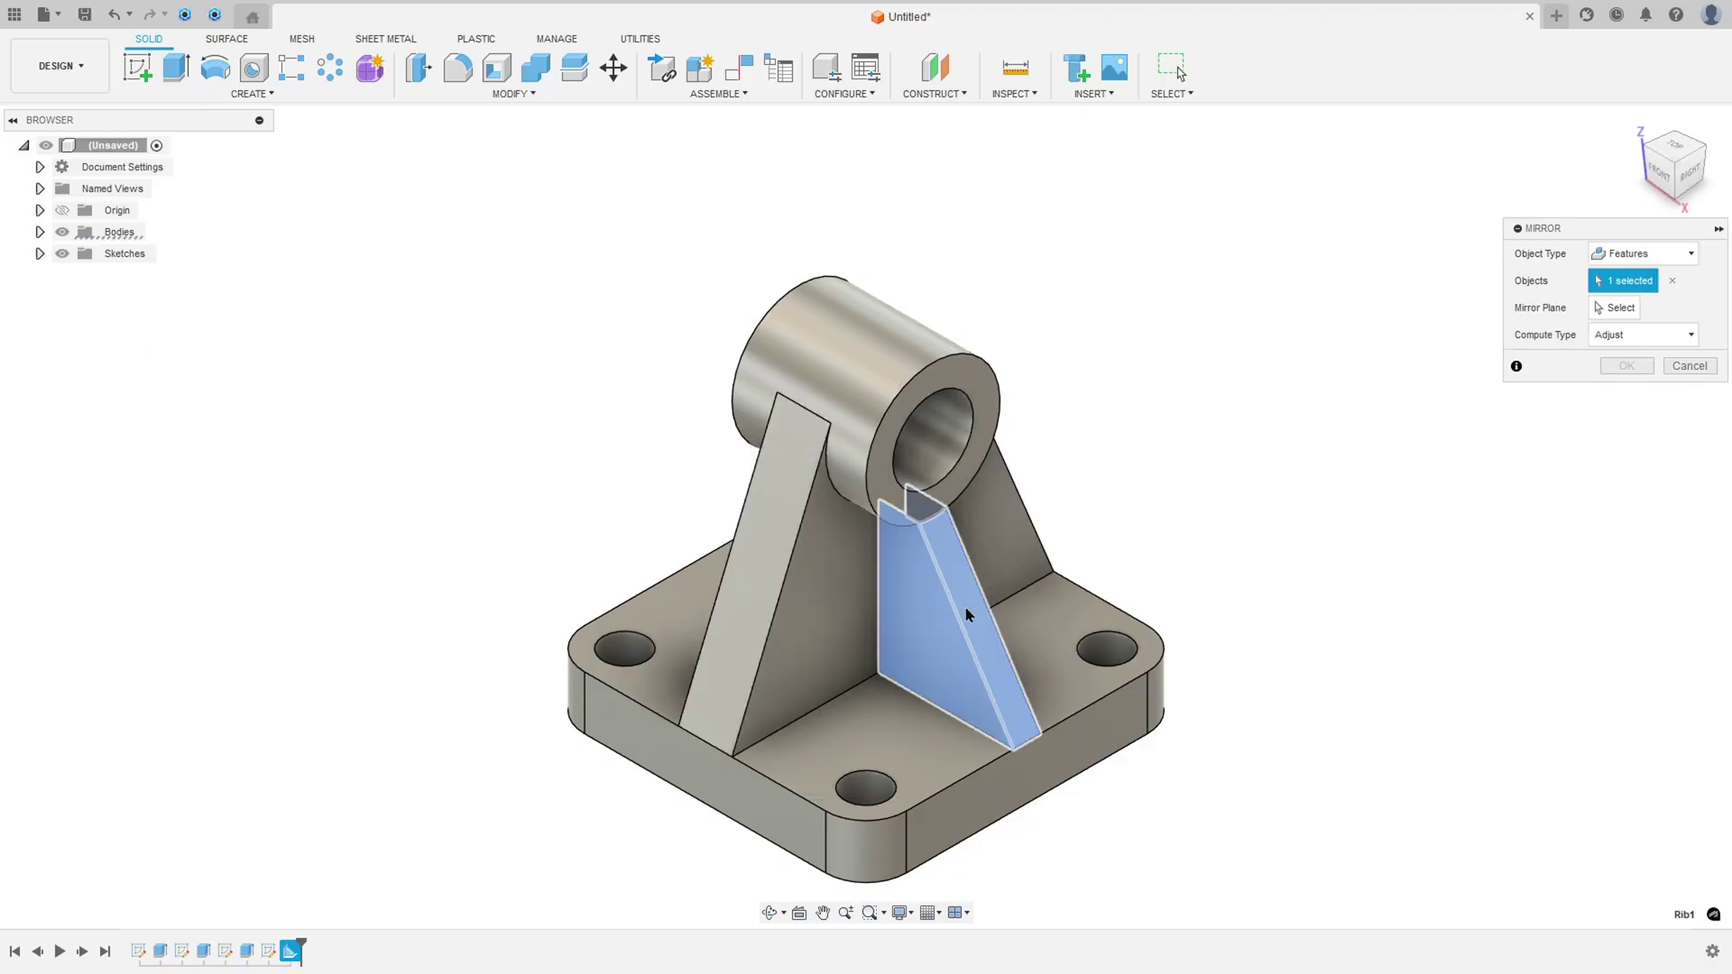
click(1617, 309)
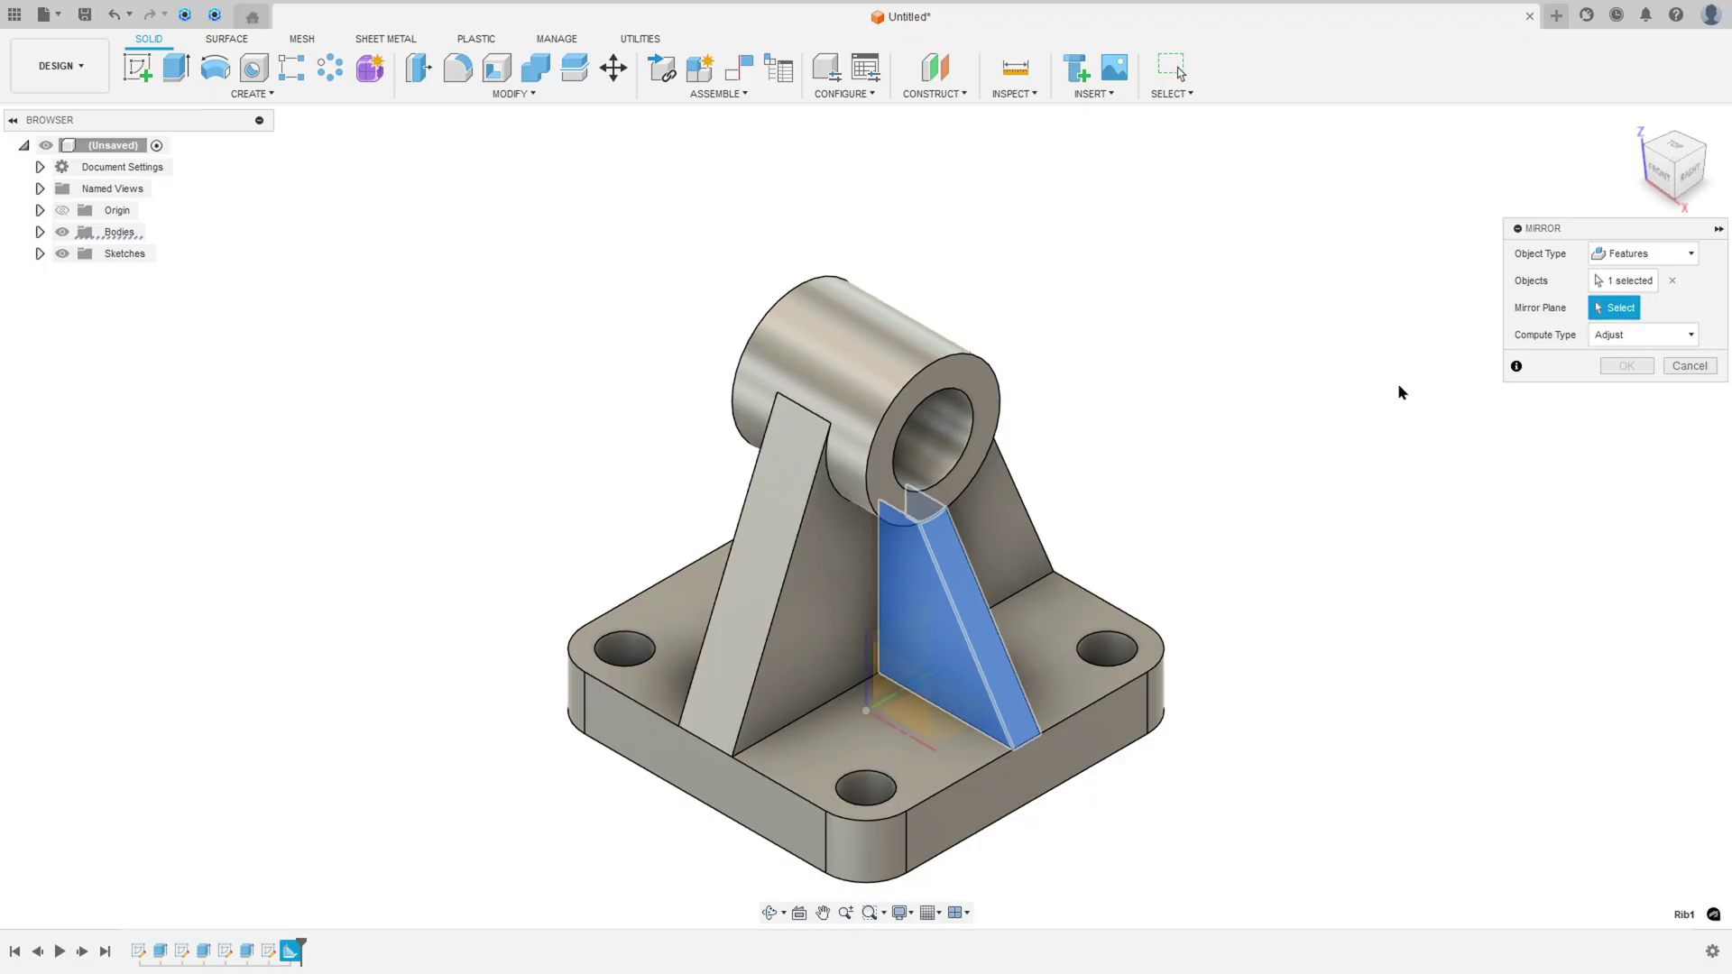
click(61, 233)
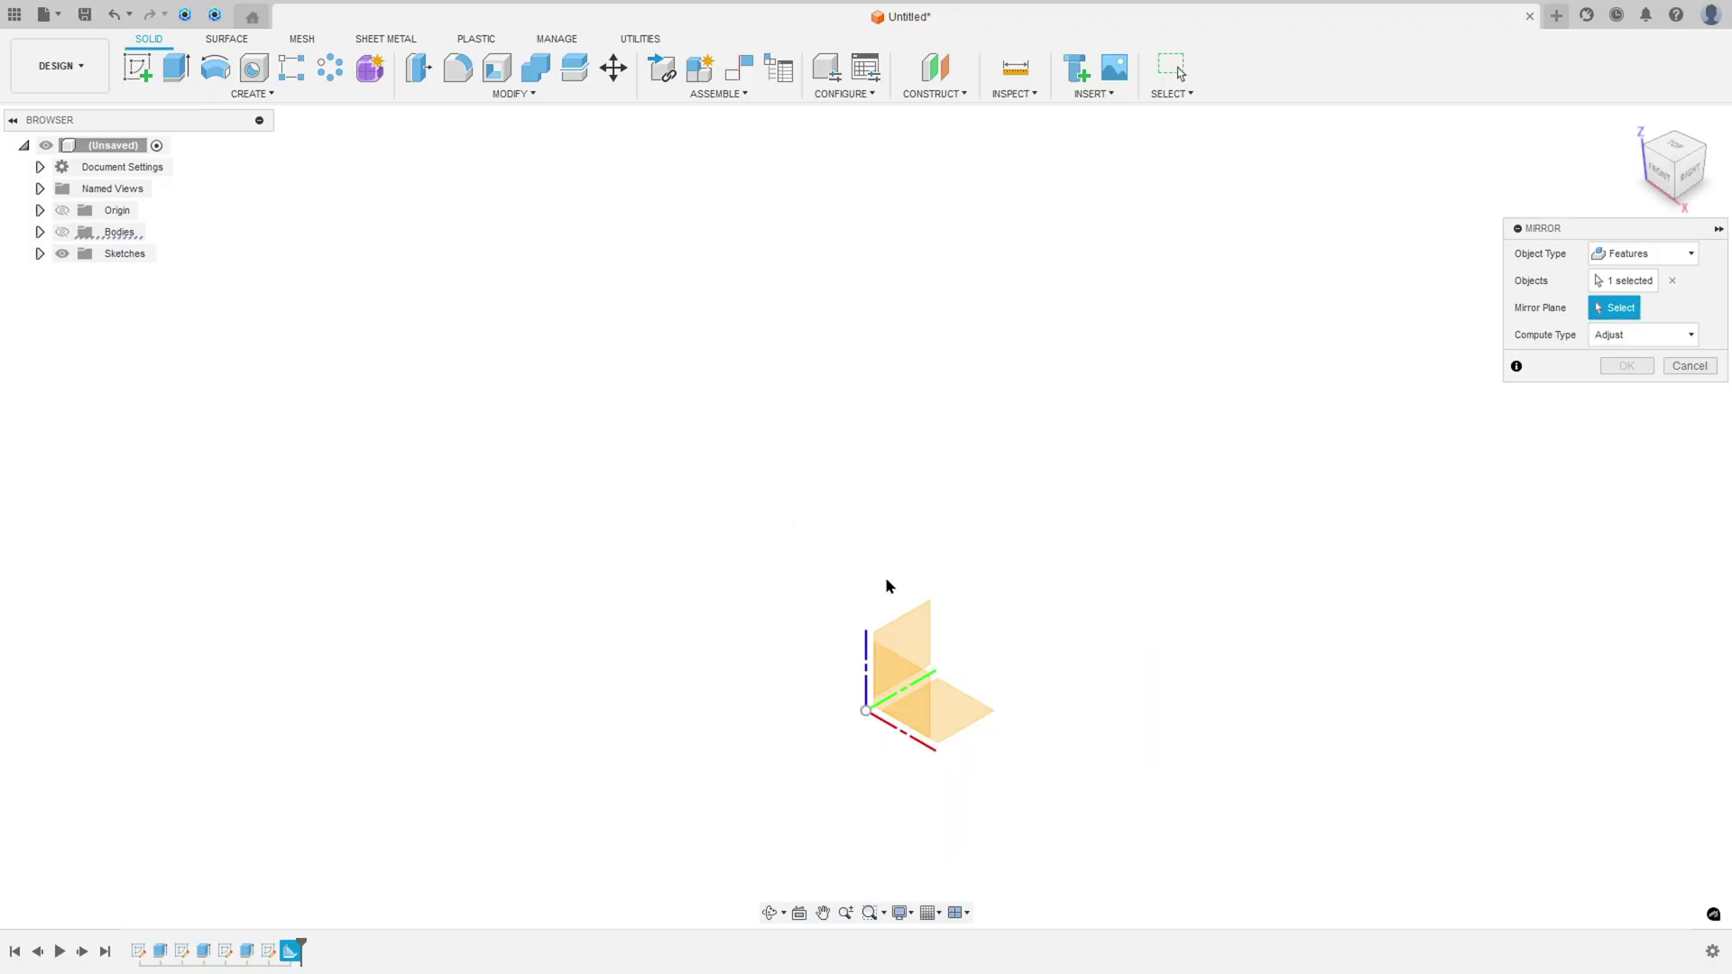
click(909, 630)
click(61, 233)
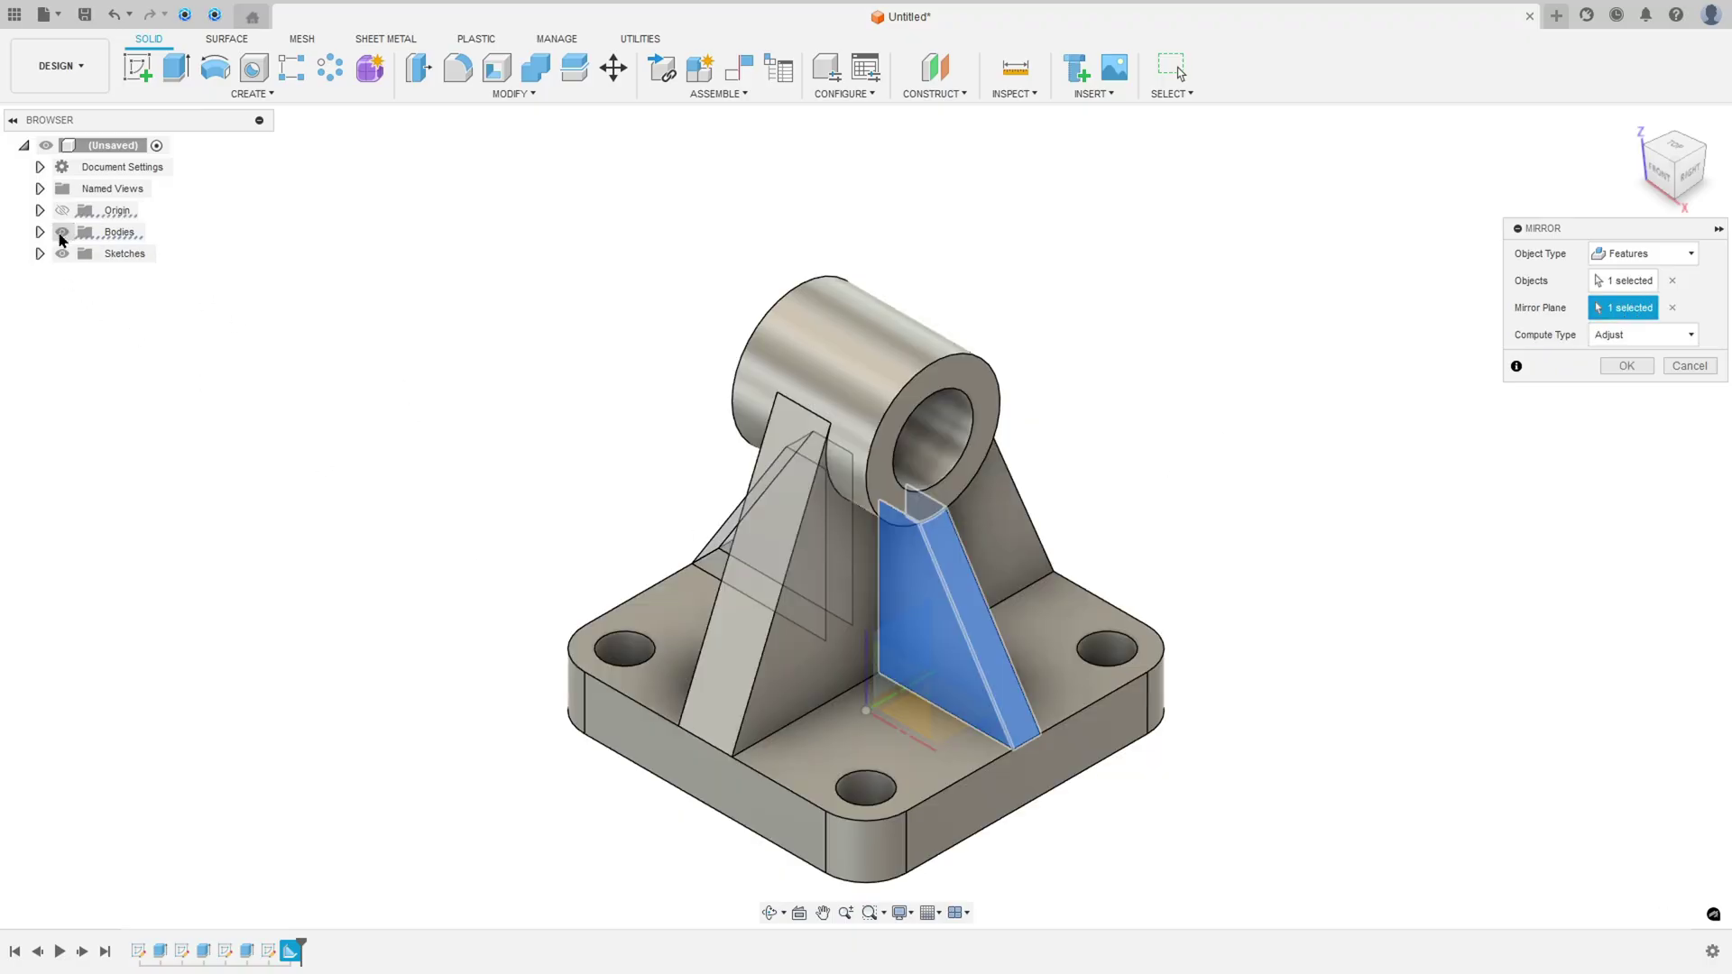
shift+middle_drag(555, 338, 1377, 426)
click(1625, 366)
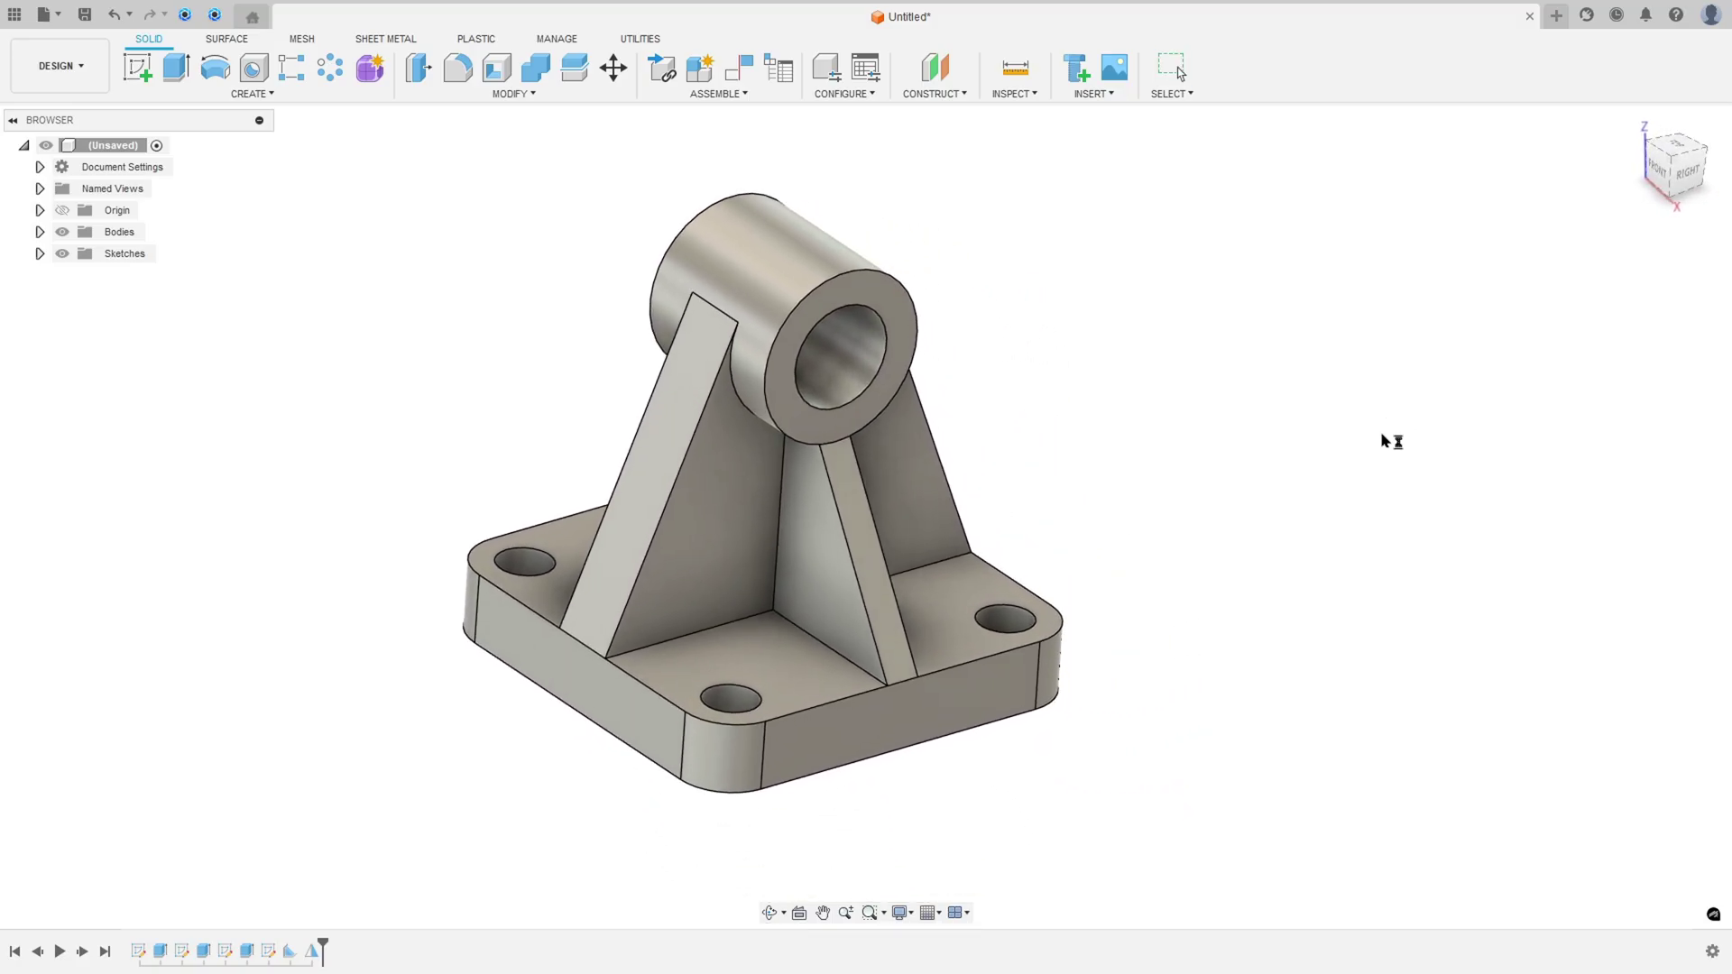
Apply paint appearances: black on the body, green on the outer edge faces and cylinder, and glossy yellow enamel inside the bore and holes
key(a)
shift+middle_drag(1113, 409, 1216, 395)
scroll(1403, 686, down, 1)
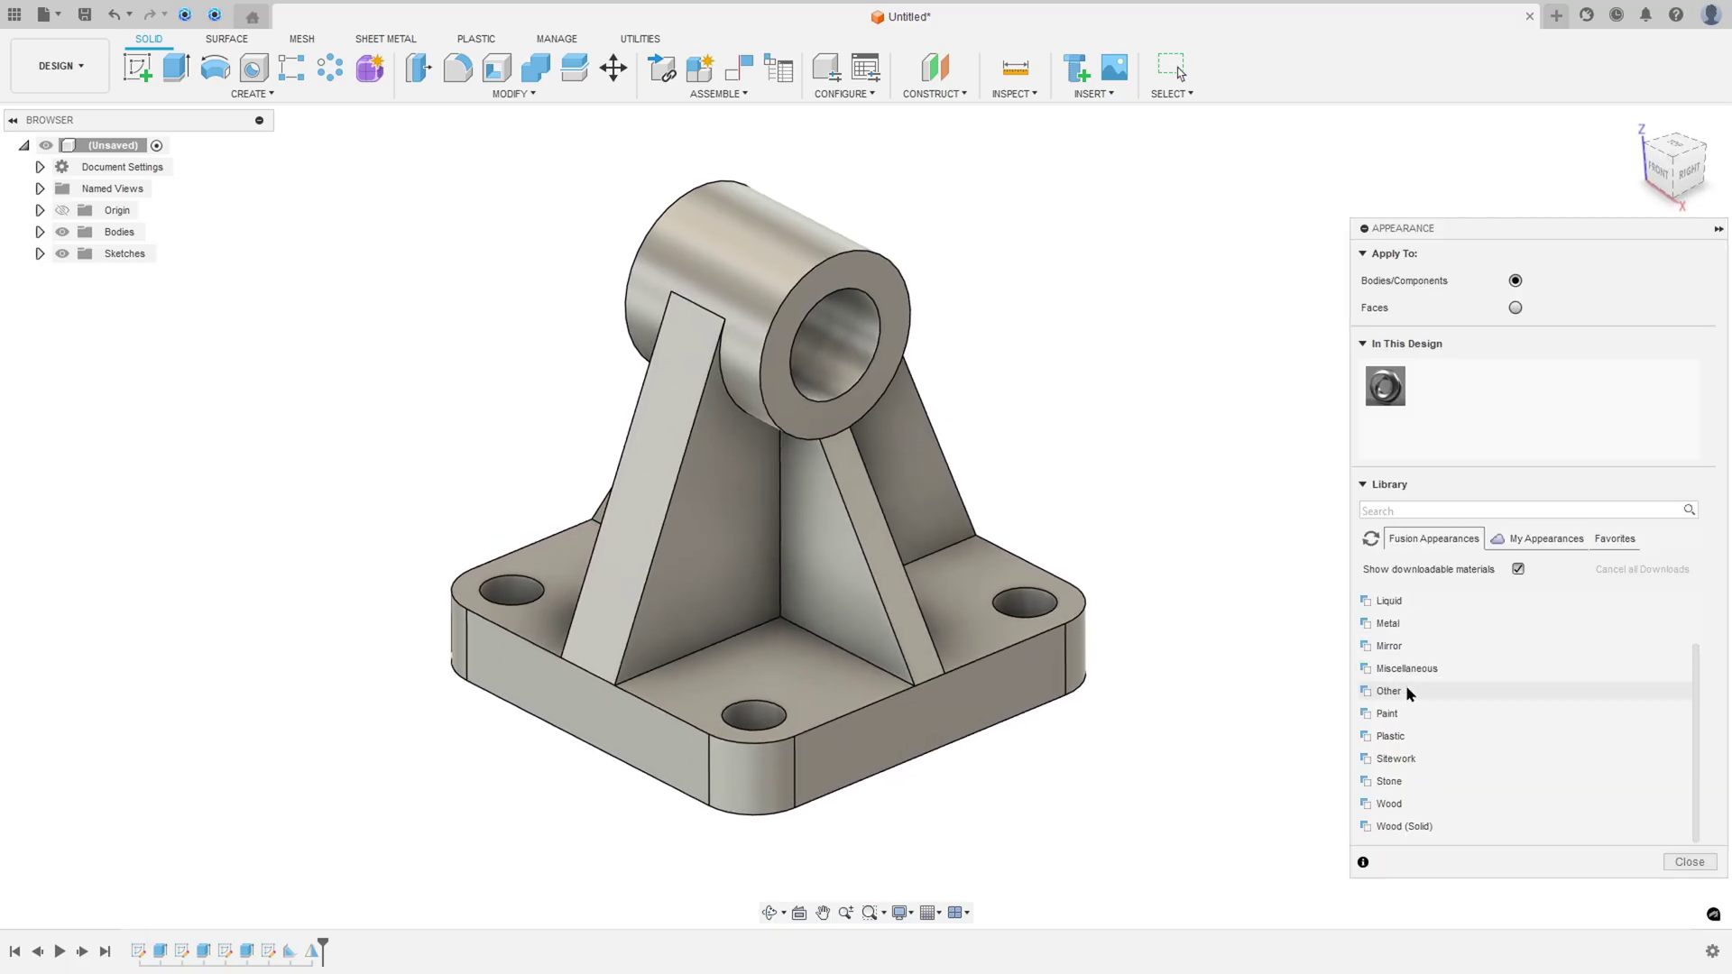
click(1404, 741)
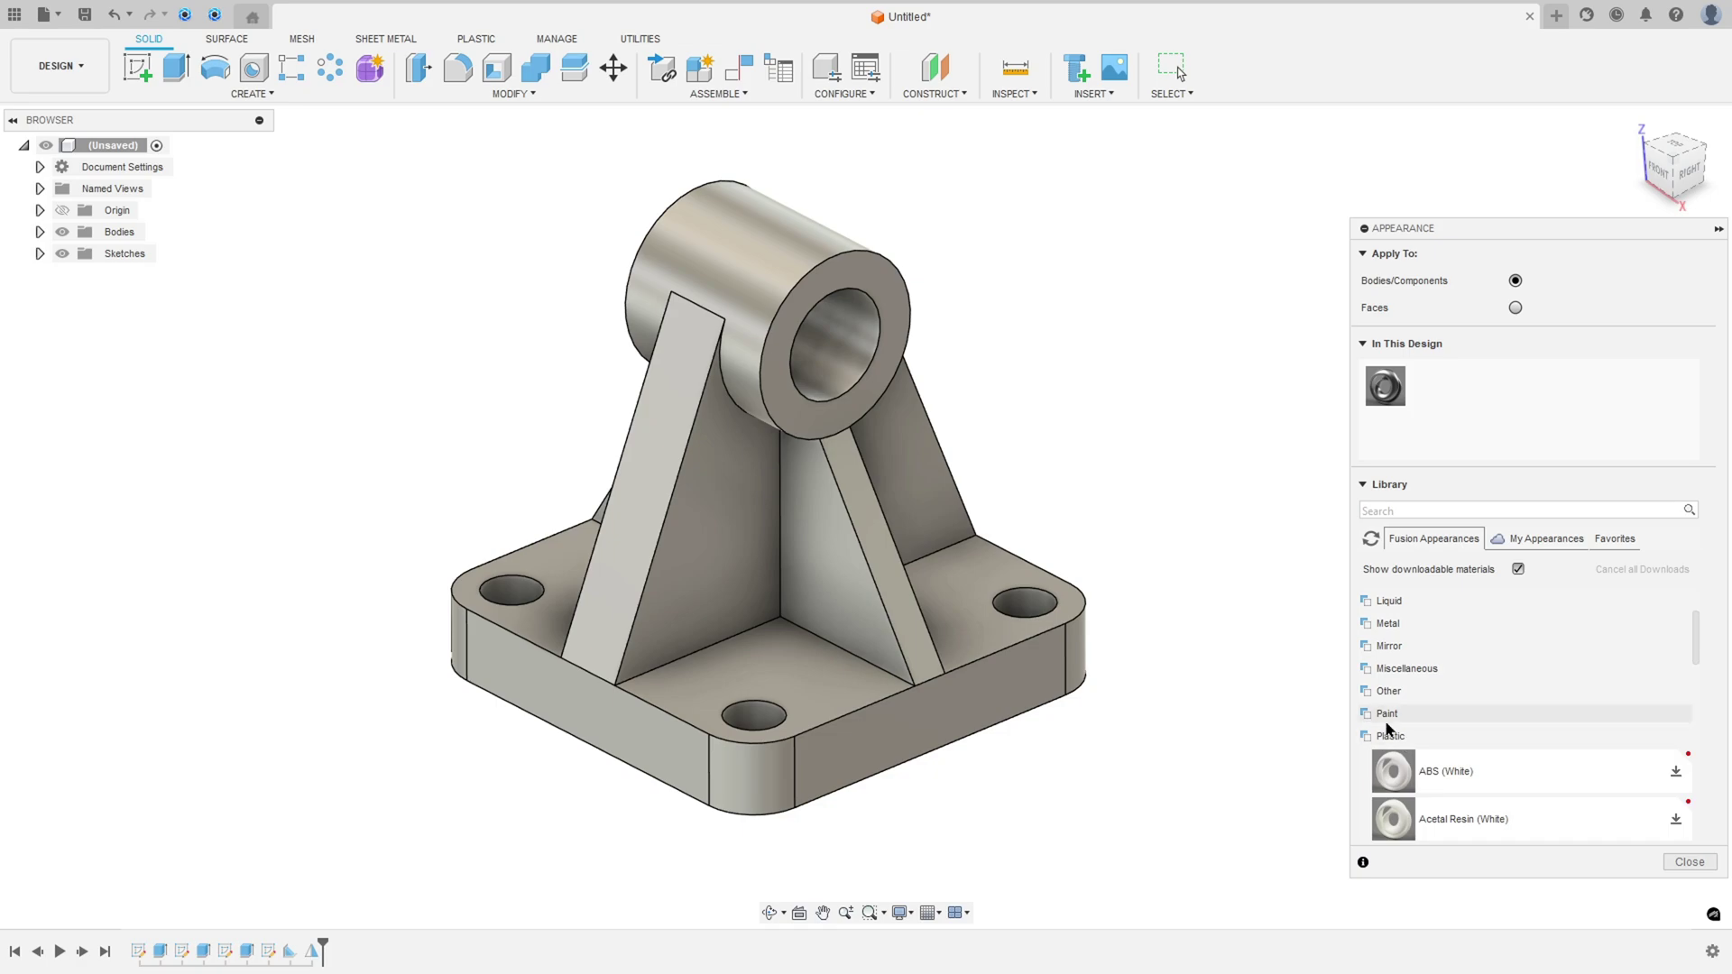
click(1387, 714)
click(1405, 736)
drag(1406, 772, 993, 650)
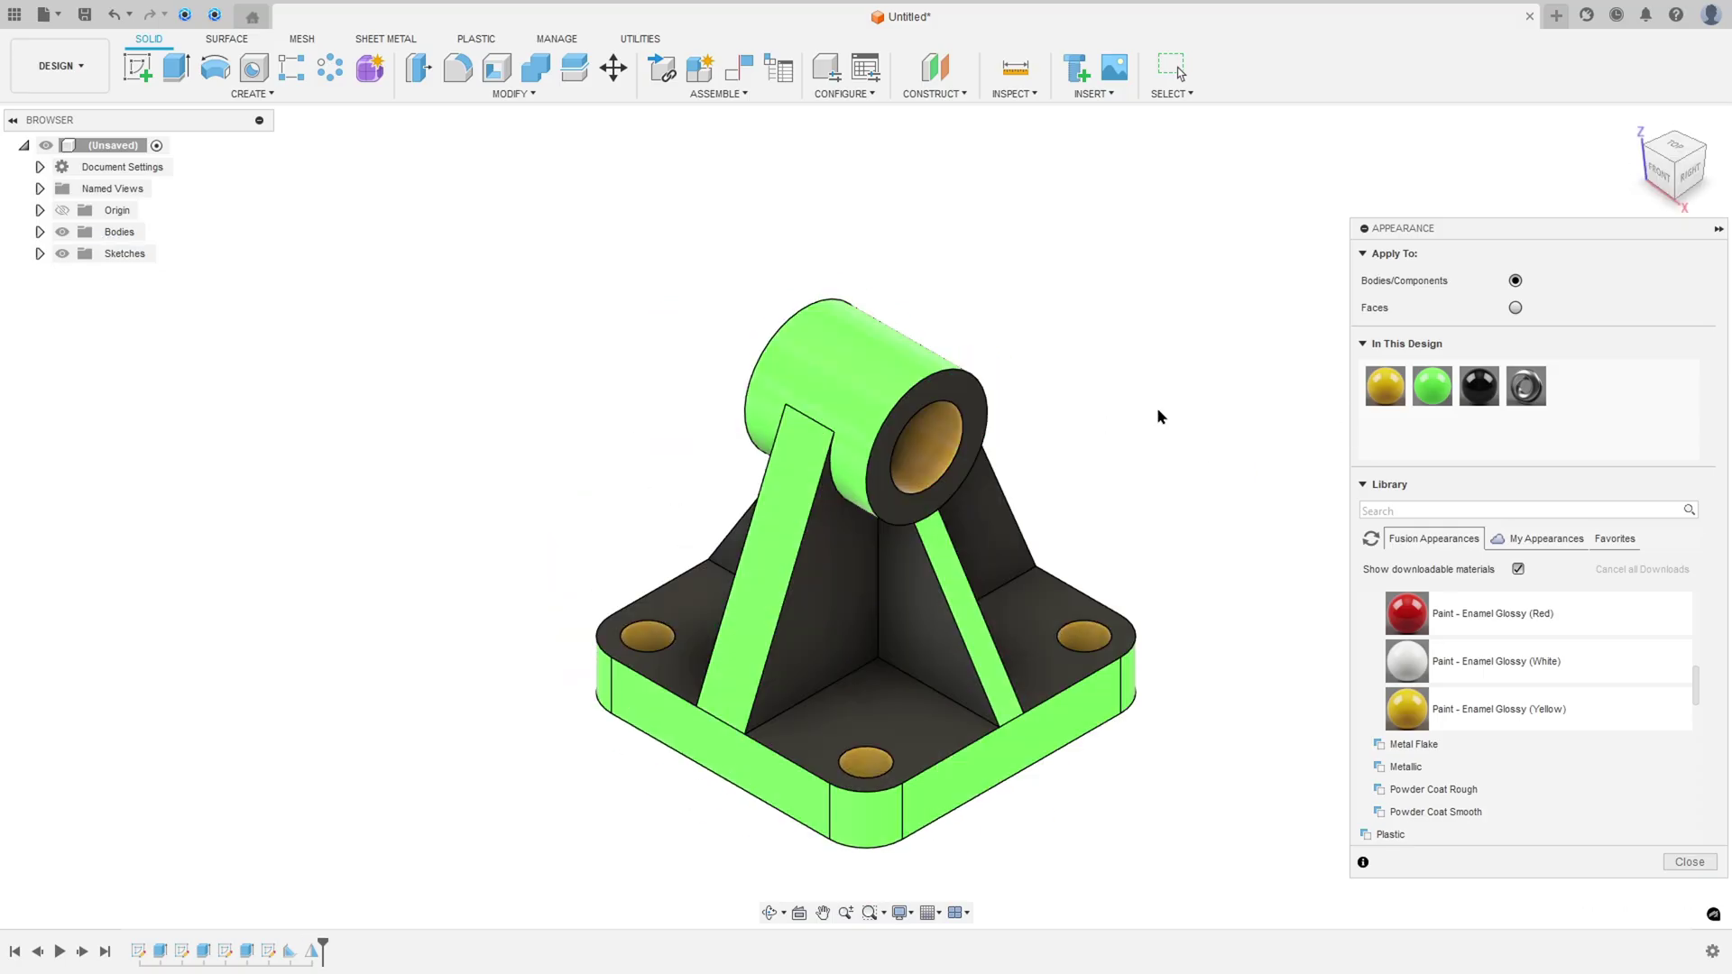
key(Escape)
shift+middle_drag(1163, 402, 1143, 379)
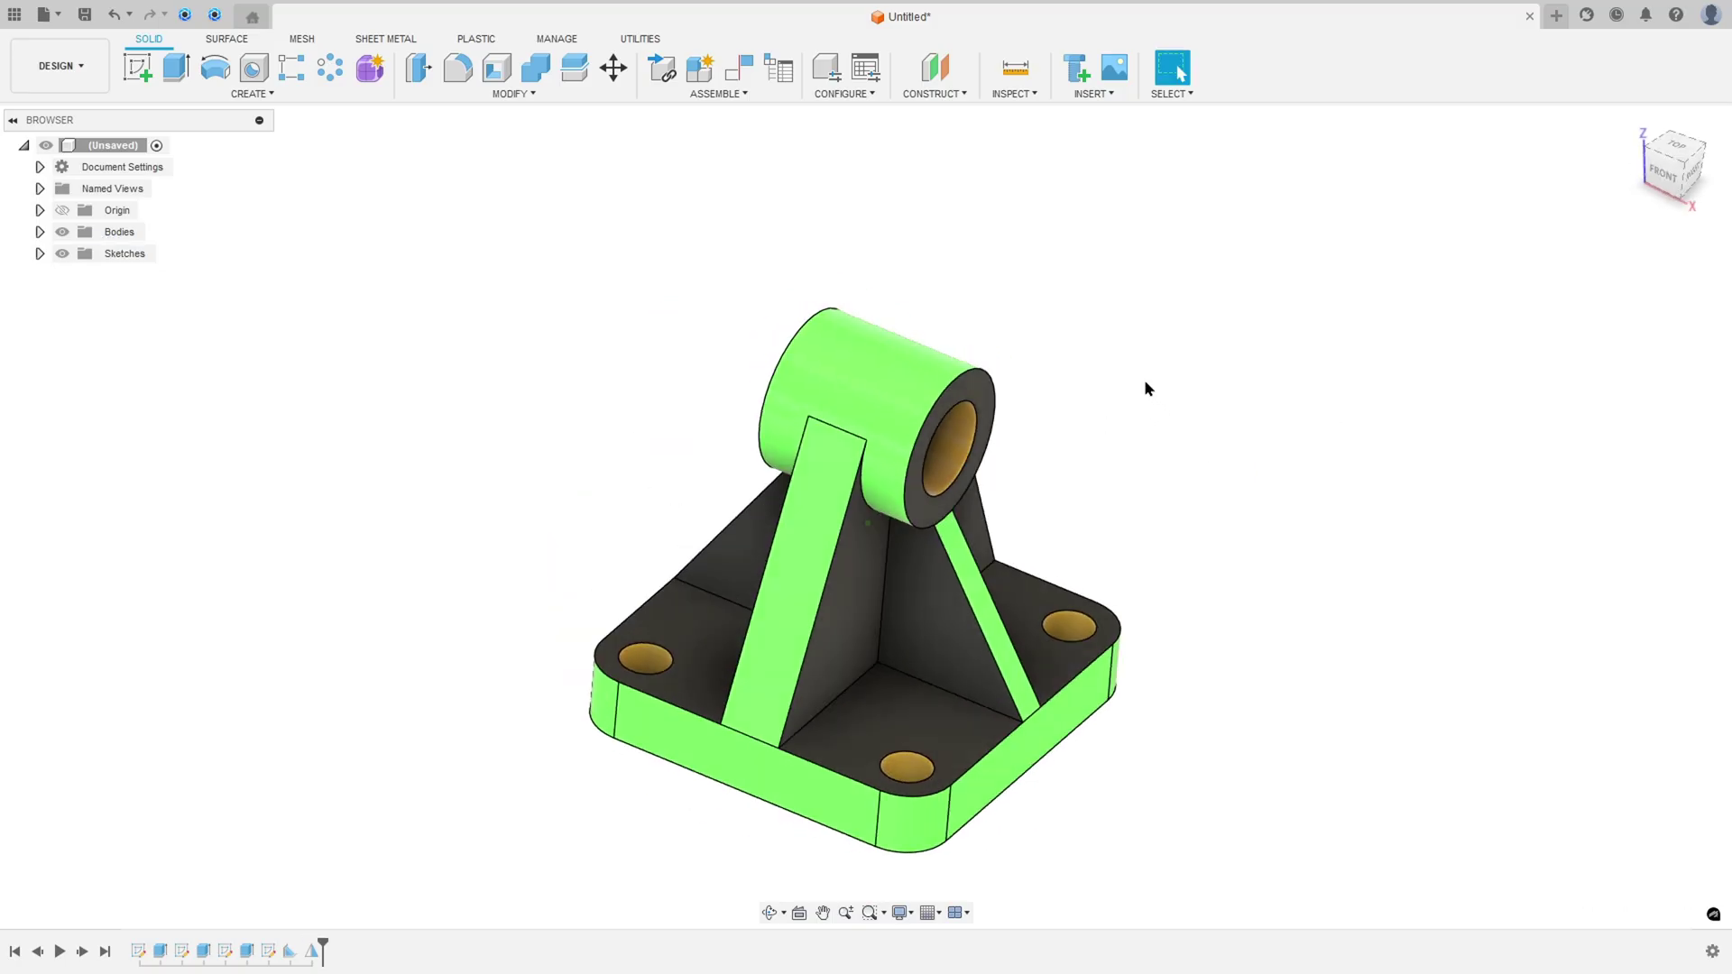